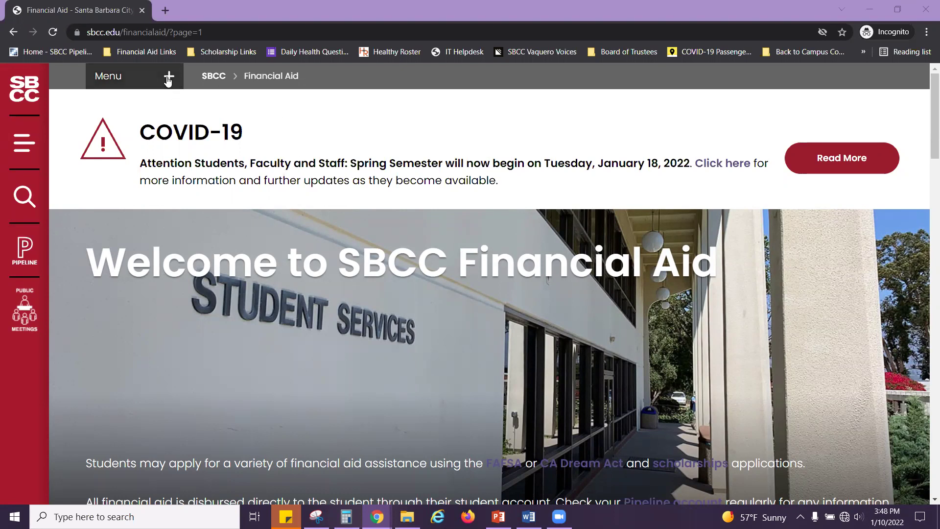
Step: Go to the Scholarships - SBCC page from the Financial Aid menu
{"action": "left_click", "coordinate": [140, 83]}
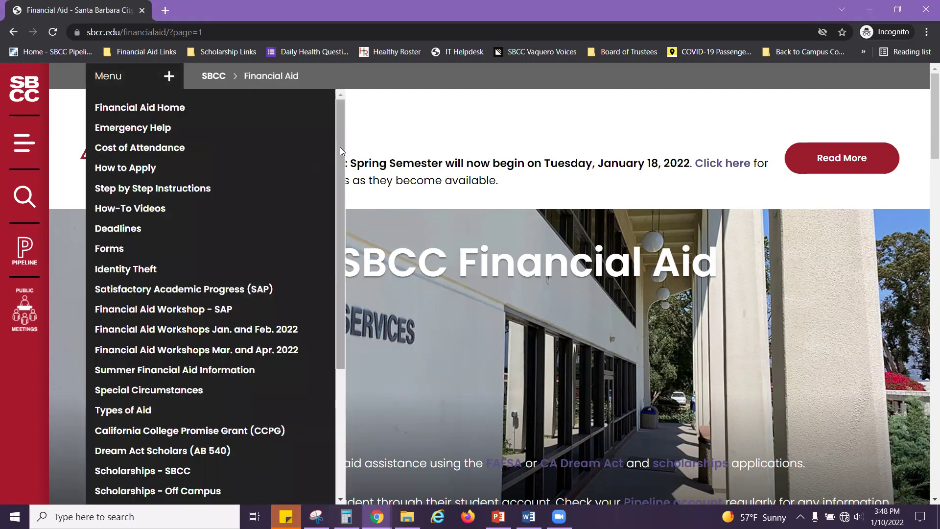
{"action": "left_click_drag", "start_coordinate": [339, 148], "coordinate": [274, 259]}
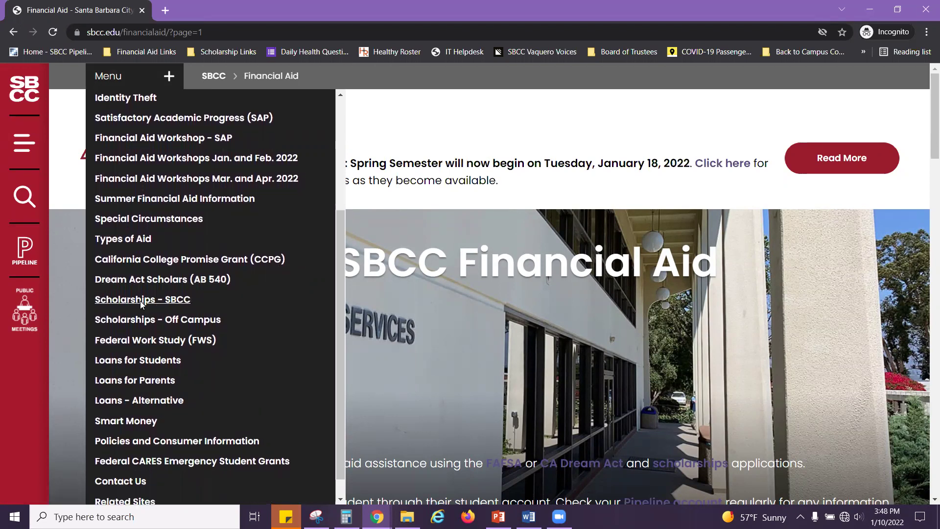
{"action": "left_click", "coordinate": [141, 302]}
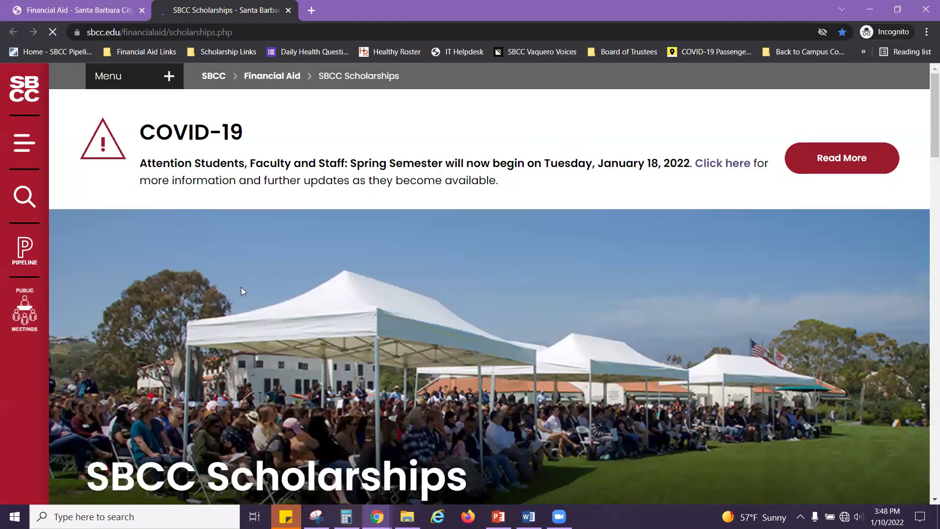
Step: Review the scholarship deadlines, then open the Scholarship Portal in a new tab
{"action": "scroll", "coordinate": [360, 289], "scroll_direction": "down", "scroll_amount": 2}
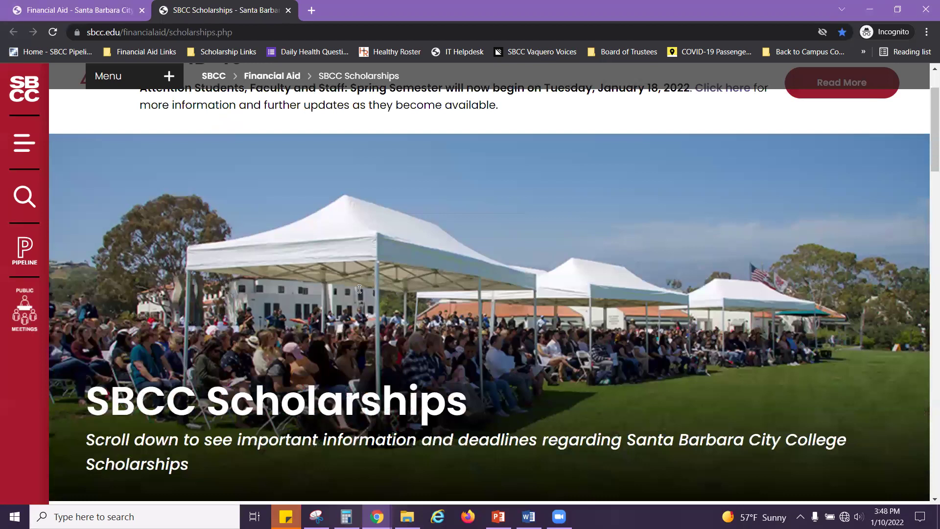
{"action": "scroll", "coordinate": [359, 289], "scroll_direction": "down", "scroll_amount": 2}
{"action": "scroll", "coordinate": [359, 289], "scroll_direction": "down", "scroll_amount": 3}
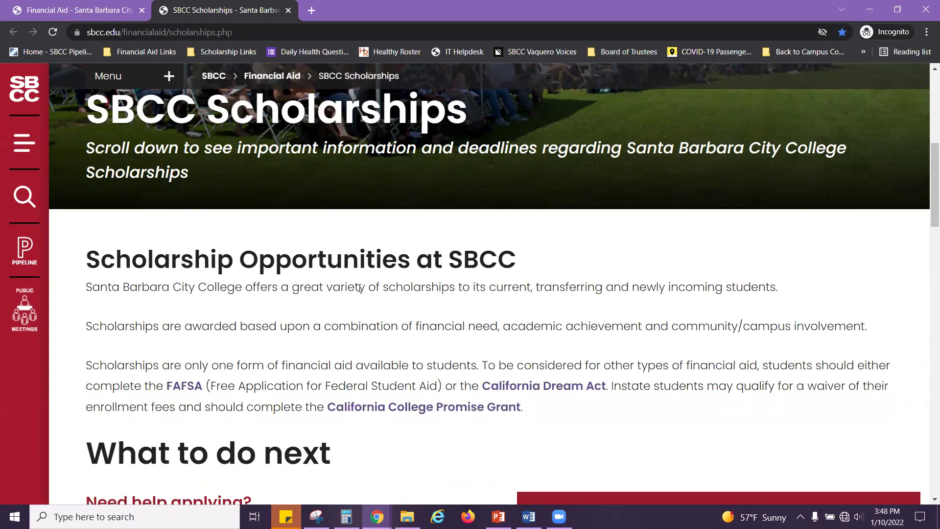
{"action": "scroll", "coordinate": [360, 290], "scroll_direction": "down", "scroll_amount": 4}
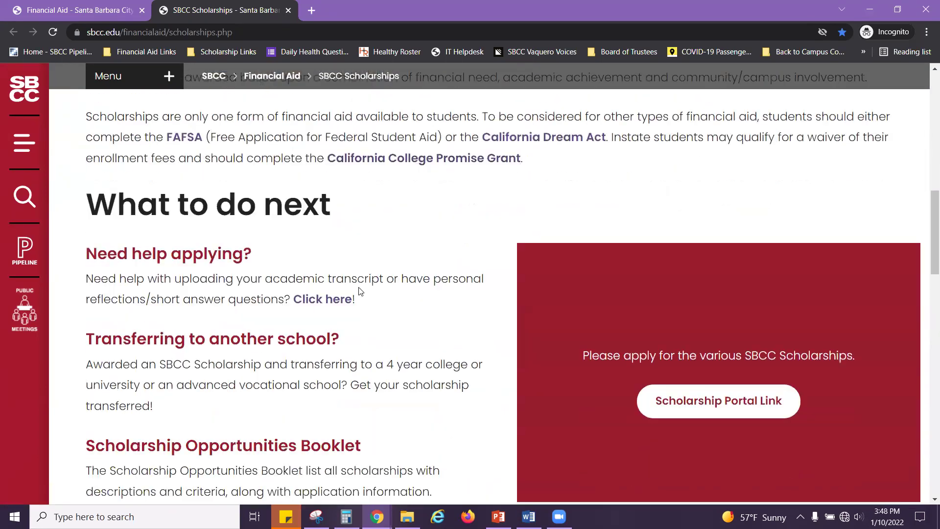
{"action": "scroll", "coordinate": [360, 291], "scroll_direction": "down", "scroll_amount": 2}
{"action": "scroll", "coordinate": [360, 290], "scroll_direction": "down", "scroll_amount": 2}
{"action": "scroll", "coordinate": [360, 290], "scroll_direction": "down", "scroll_amount": 4}
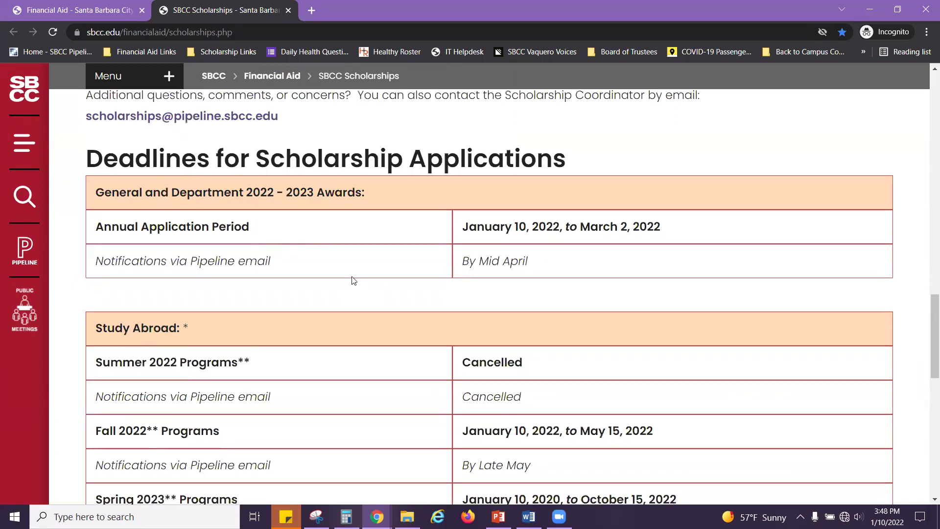
{"action": "scroll", "coordinate": [375, 280], "scroll_direction": "up", "scroll_amount": 2}
{"action": "scroll", "coordinate": [394, 282], "scroll_direction": "up", "scroll_amount": 1}
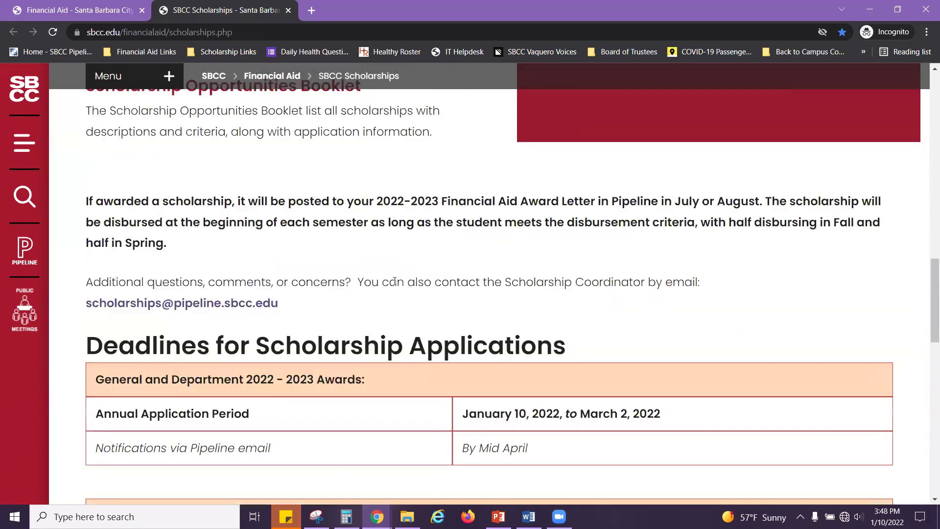
{"action": "scroll", "coordinate": [395, 282], "scroll_direction": "up", "scroll_amount": 4}
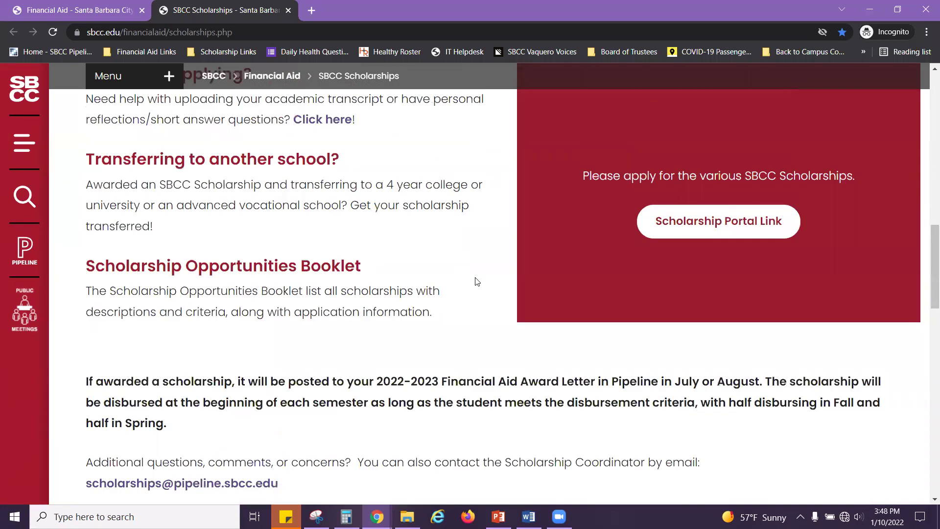
{"action": "scroll", "coordinate": [729, 318], "scroll_direction": "up", "scroll_amount": 1}
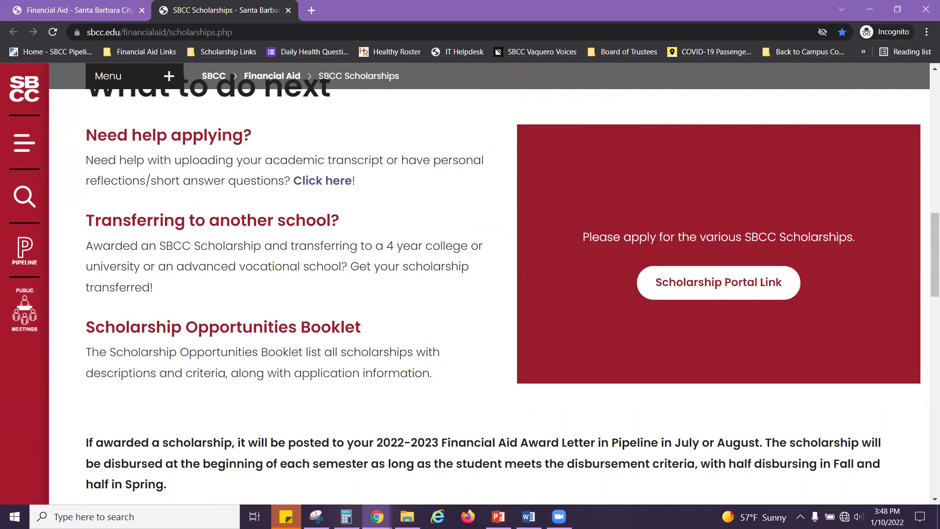
{"action": "left_click", "coordinate": [740, 288]}
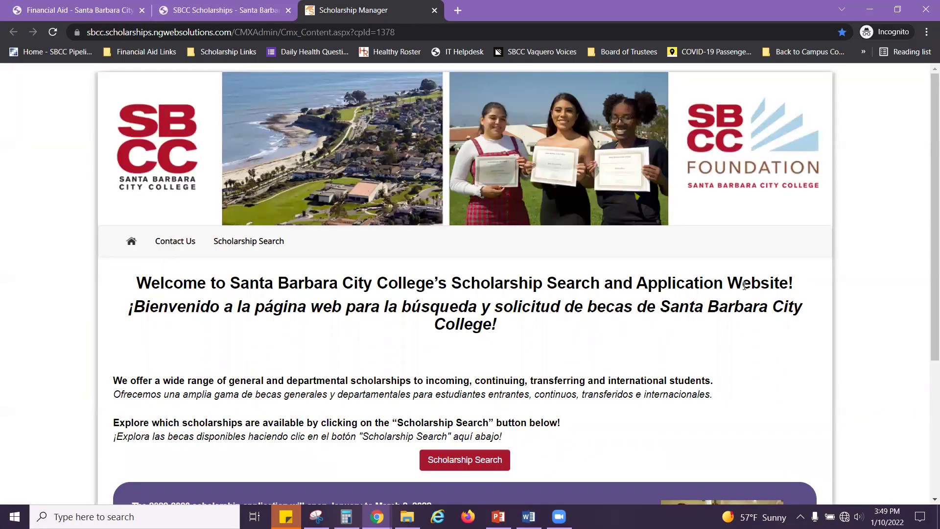
Step: Scroll the welcome page to see the 2022-2023 application window, January to March 2, 2022
{"action": "scroll", "coordinate": [857, 289], "scroll_direction": "down", "scroll_amount": 3}
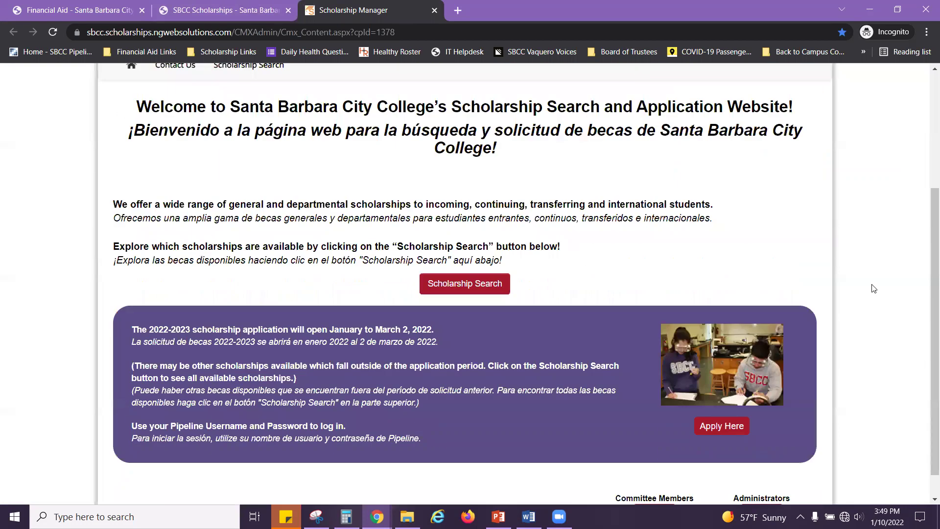
{"action": "scroll", "coordinate": [874, 288], "scroll_direction": "down", "scroll_amount": 1}
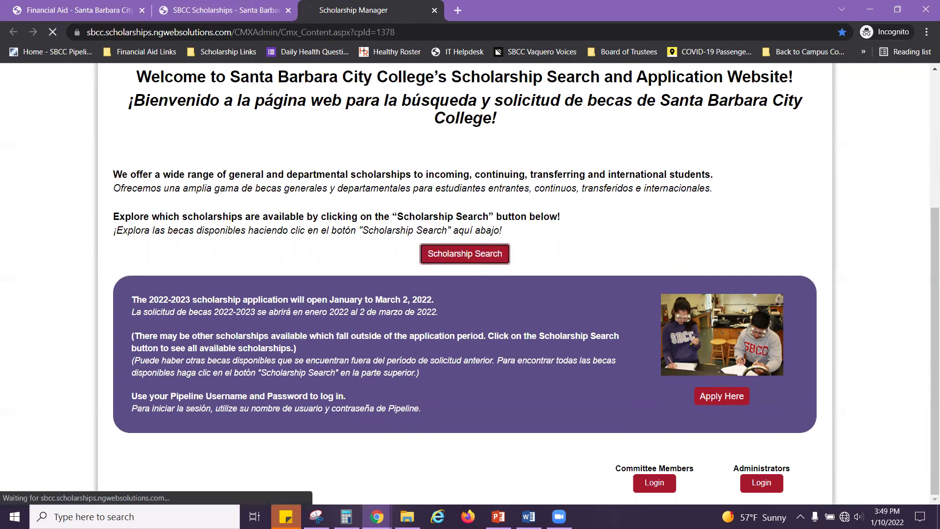
Step: Open the scholarship search and filter Student Type to AB540 Student (23 results)
{"action": "left_click", "coordinate": [467, 258]}
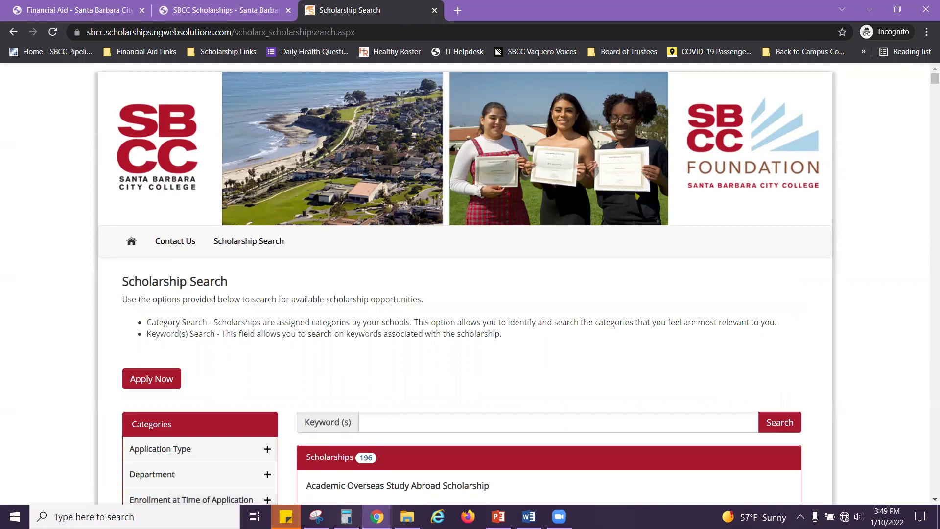
{"action": "scroll", "coordinate": [274, 303], "scroll_direction": "down", "scroll_amount": 1}
{"action": "scroll", "coordinate": [67, 295], "scroll_direction": "down", "scroll_amount": 1}
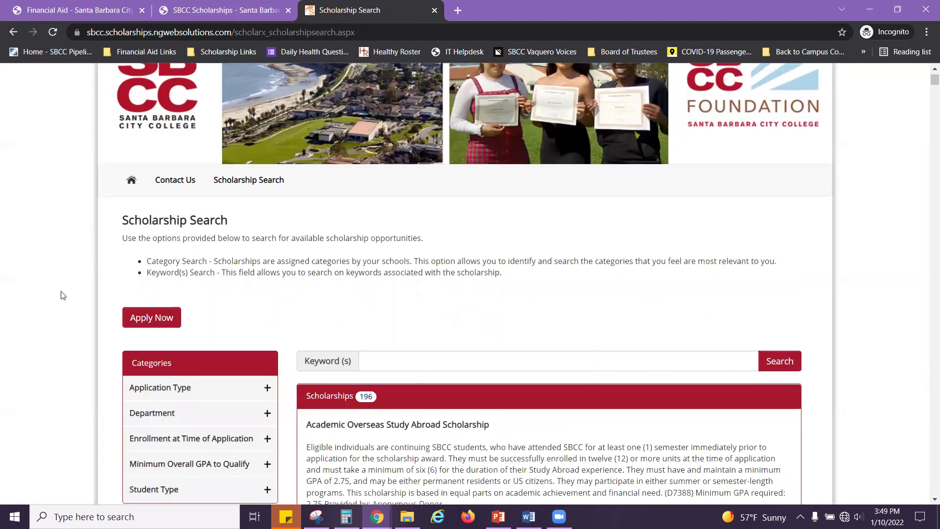
{"action": "scroll", "coordinate": [63, 296], "scroll_direction": "down", "scroll_amount": 1}
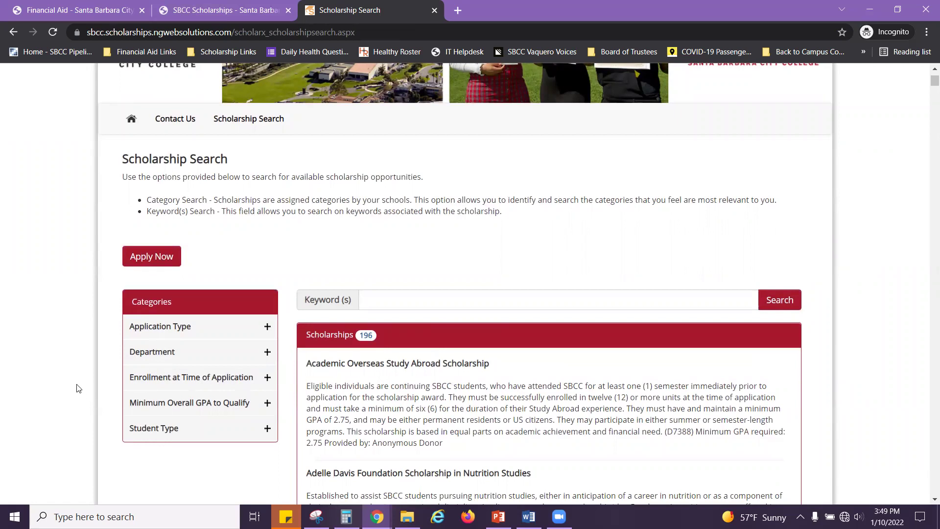
{"action": "left_click", "coordinate": [268, 428]}
{"action": "scroll", "coordinate": [268, 433], "scroll_direction": "down", "scroll_amount": 1}
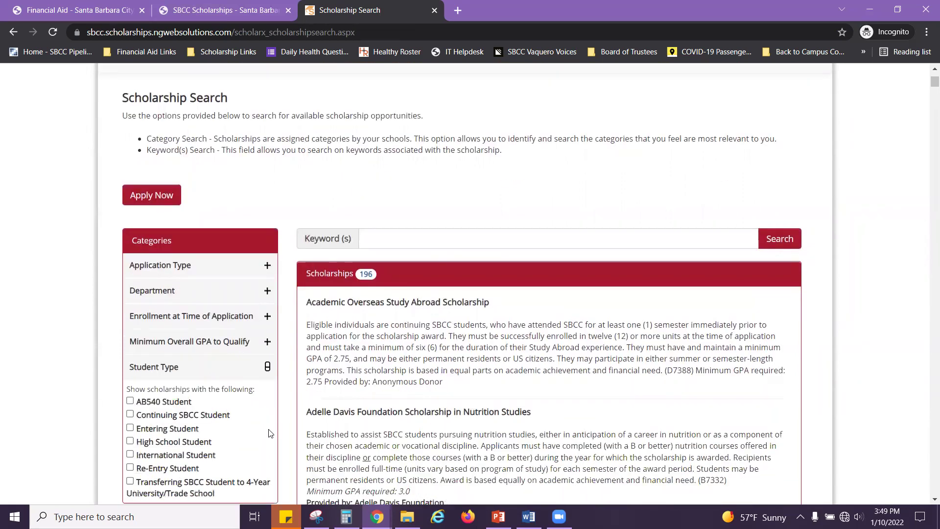
{"action": "scroll", "coordinate": [268, 432], "scroll_direction": "down", "scroll_amount": 1}
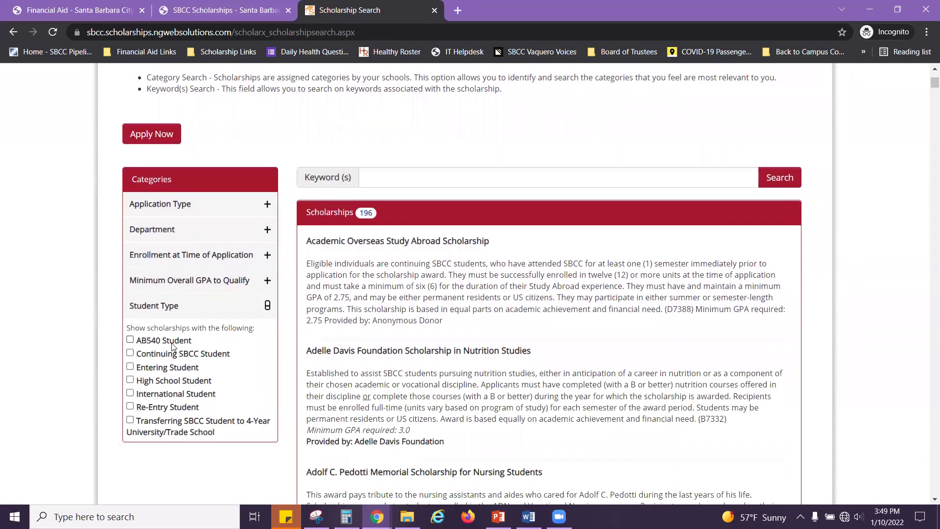
{"action": "left_click", "coordinate": [134, 338]}
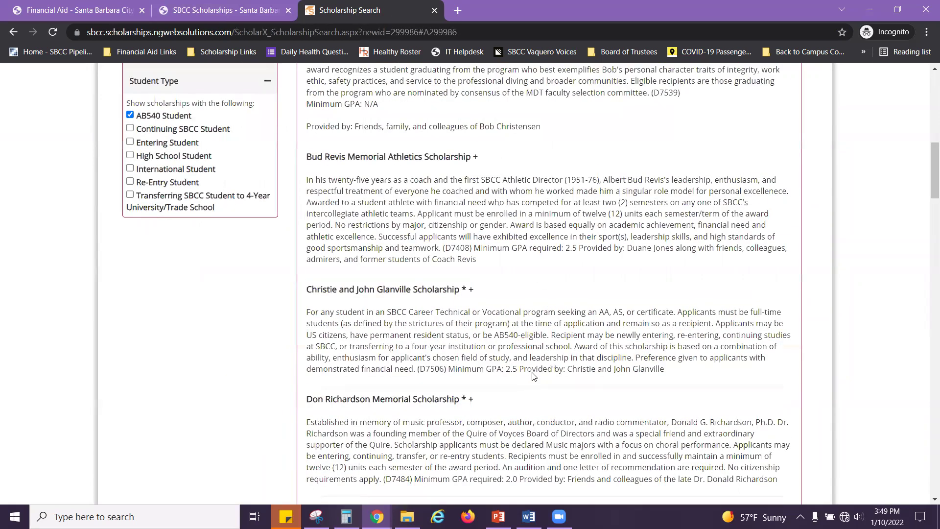
Step: Return to the top of the results and choose Apply Now
{"action": "scroll", "coordinate": [534, 343], "scroll_direction": "up", "scroll_amount": 5}
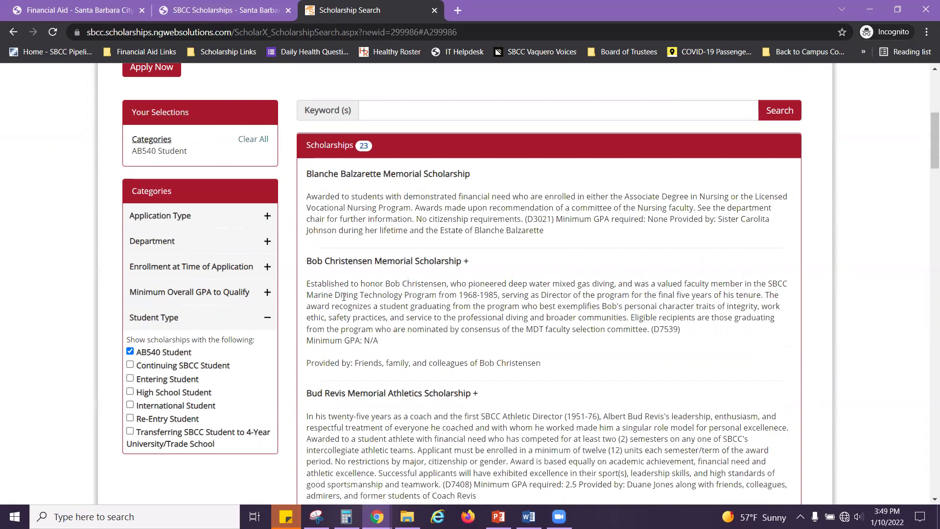
{"action": "scroll", "coordinate": [392, 289], "scroll_direction": "up", "scroll_amount": 2}
{"action": "scroll", "coordinate": [392, 290], "scroll_direction": "up", "scroll_amount": 3}
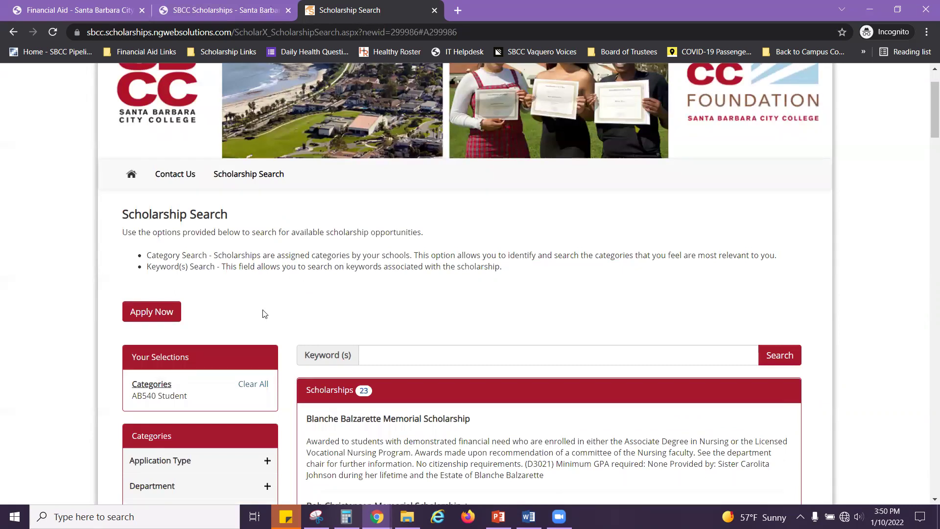
{"action": "left_click", "coordinate": [162, 317]}
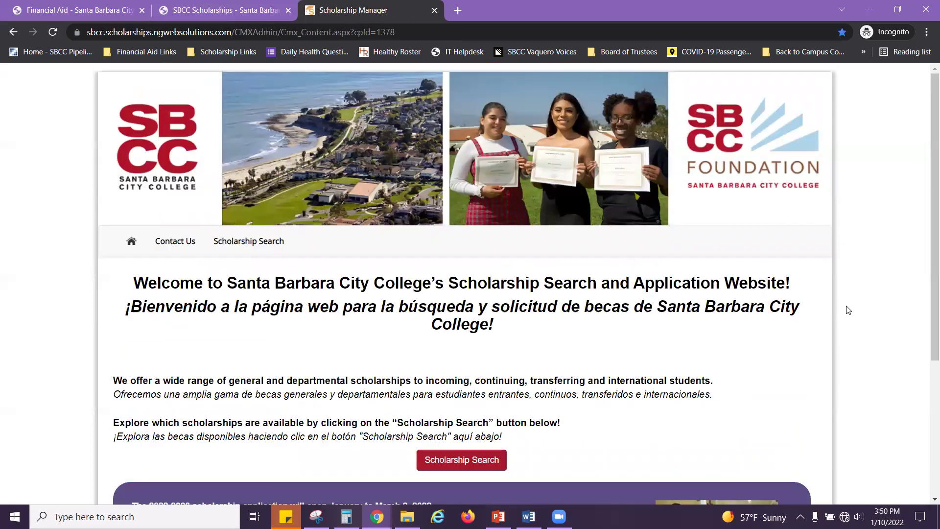
Step: Choose Apply Here to reach the student Pipeline sign-in and applicant home page
{"action": "scroll", "coordinate": [852, 310], "scroll_direction": "down", "scroll_amount": 2}
{"action": "scroll", "coordinate": [858, 309], "scroll_direction": "down", "scroll_amount": 1}
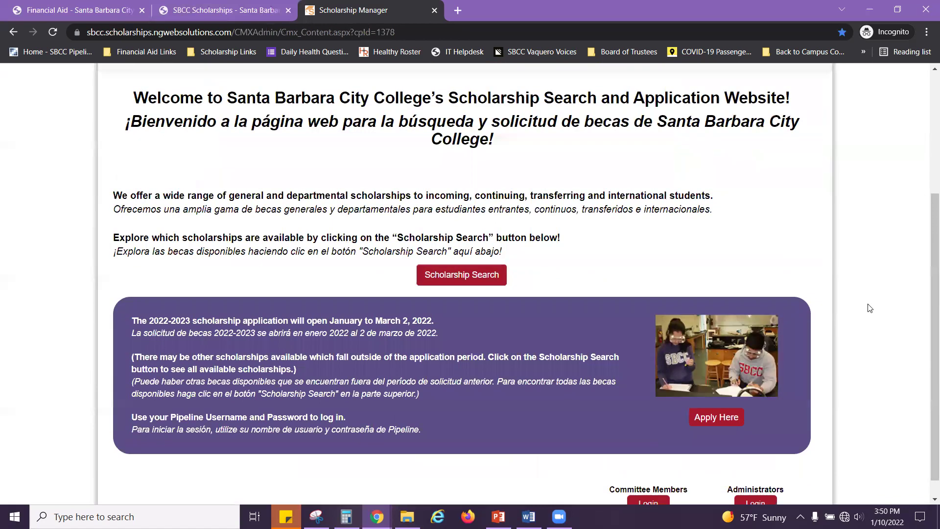
{"action": "scroll", "coordinate": [870, 308], "scroll_direction": "down", "scroll_amount": 1}
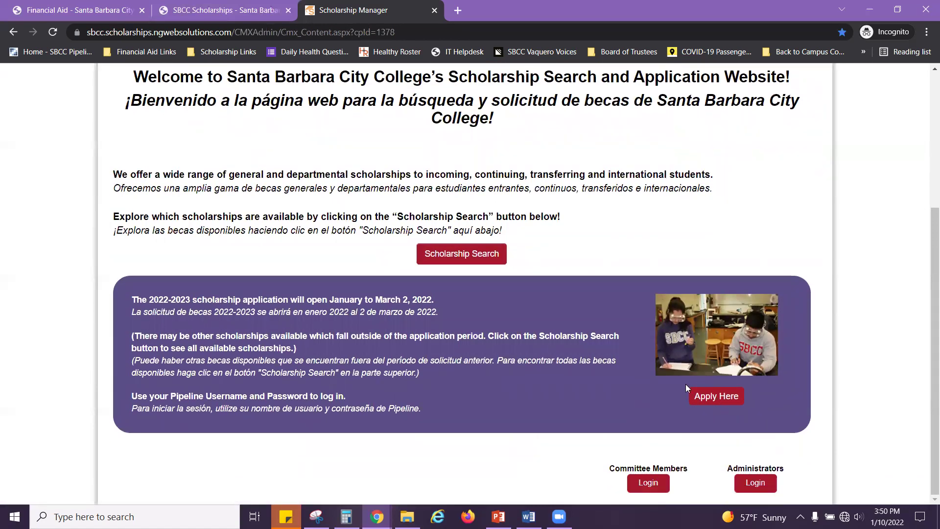
{"action": "left_click", "coordinate": [714, 397]}
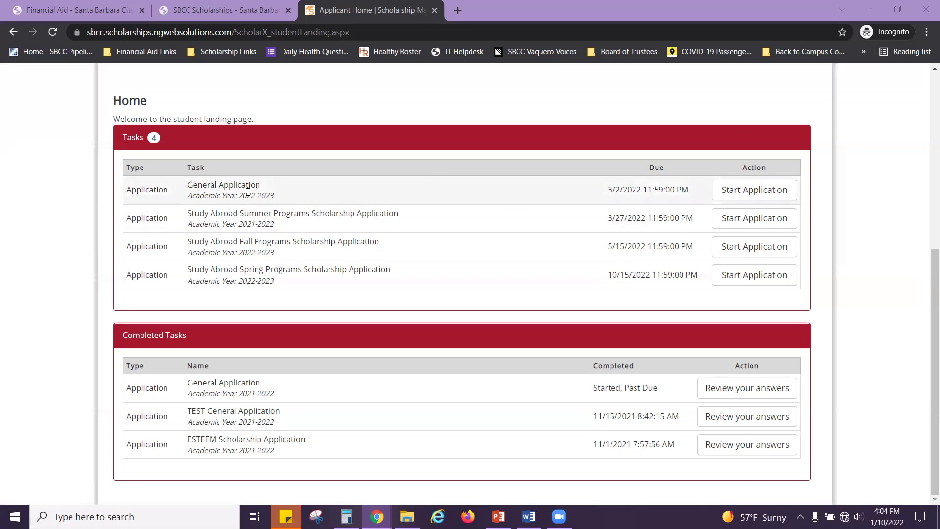
Step: Start the 2022-2023 General Application and review page 1's Pipeline and contact details
{"action": "left_click_drag", "start_coordinate": [179, 191], "coordinate": [268, 193]}
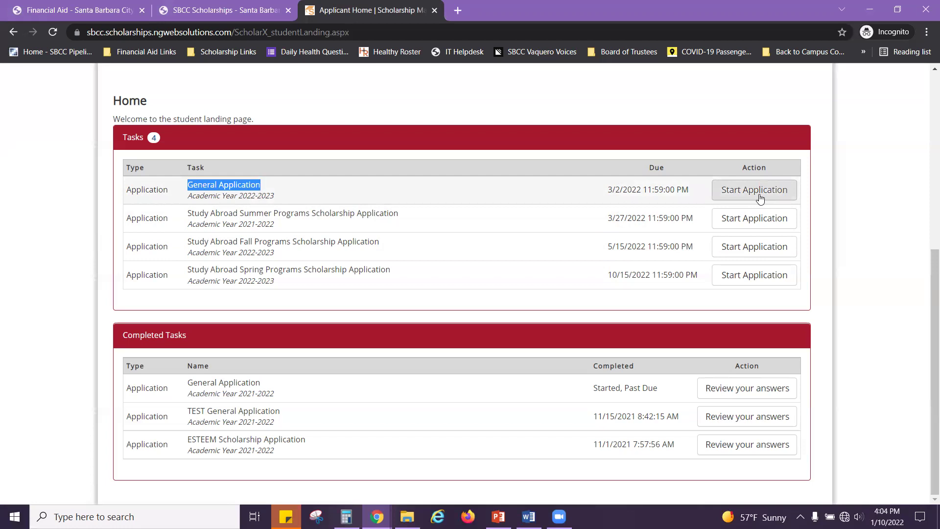
{"action": "left_click", "coordinate": [789, 192]}
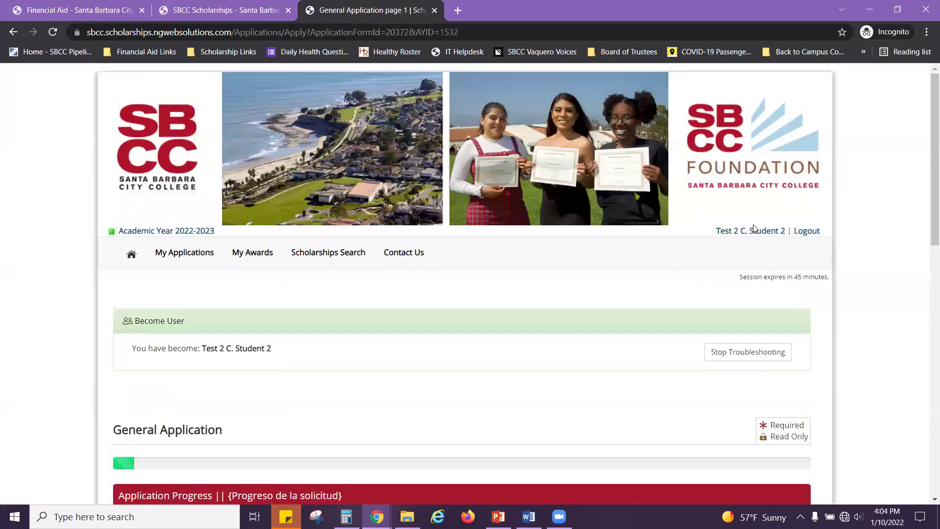
{"action": "scroll", "coordinate": [763, 220], "scroll_direction": "down", "scroll_amount": 6}
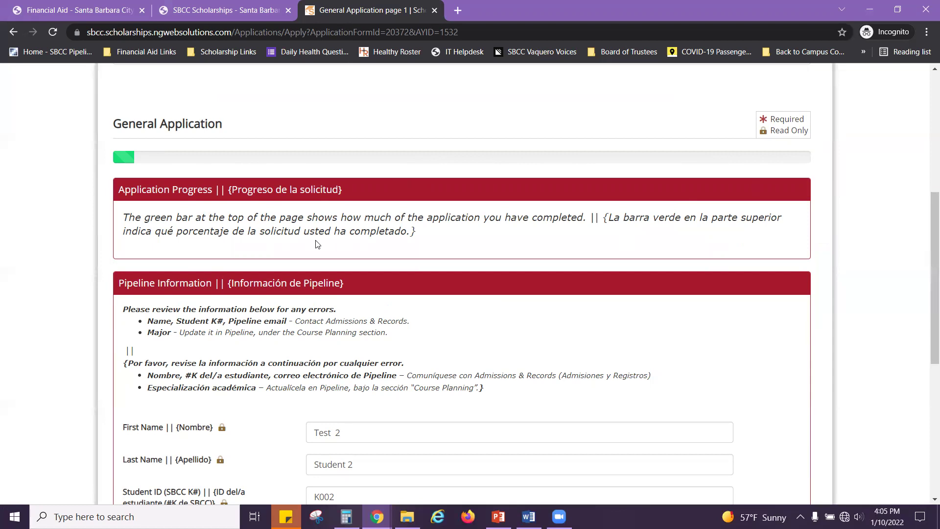
{"action": "scroll", "coordinate": [96, 311], "scroll_direction": "down", "scroll_amount": 1}
{"action": "scroll", "coordinate": [95, 312], "scroll_direction": "down", "scroll_amount": 3}
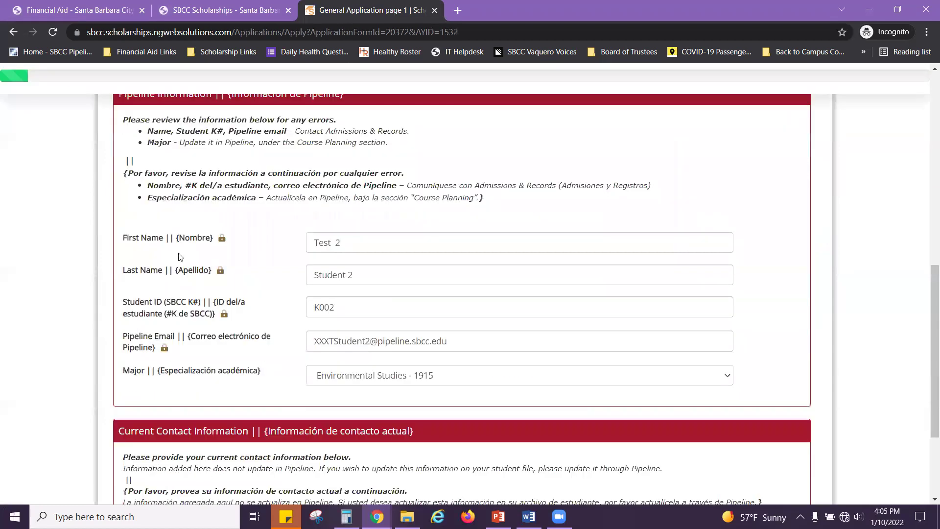
{"action": "scroll", "coordinate": [187, 234], "scroll_direction": "up", "scroll_amount": 2}
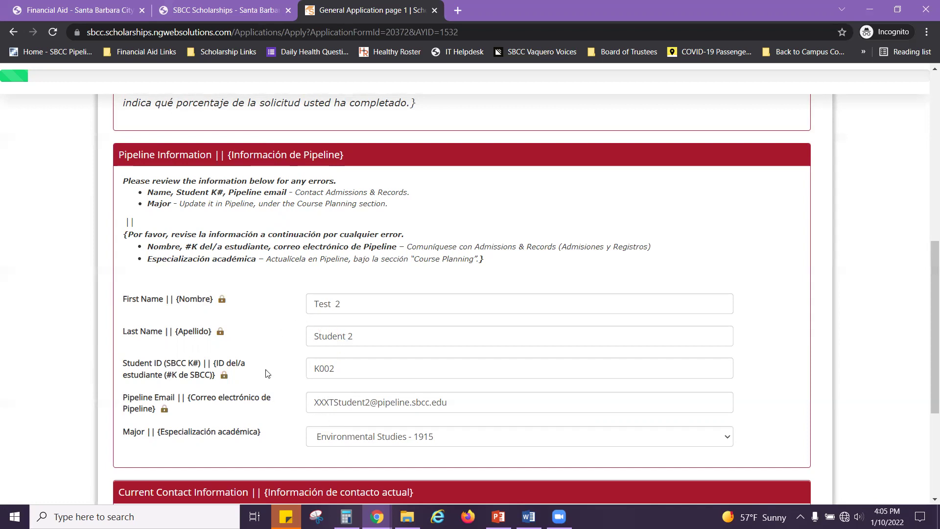
{"action": "scroll", "coordinate": [279, 357], "scroll_direction": "down", "scroll_amount": 4}
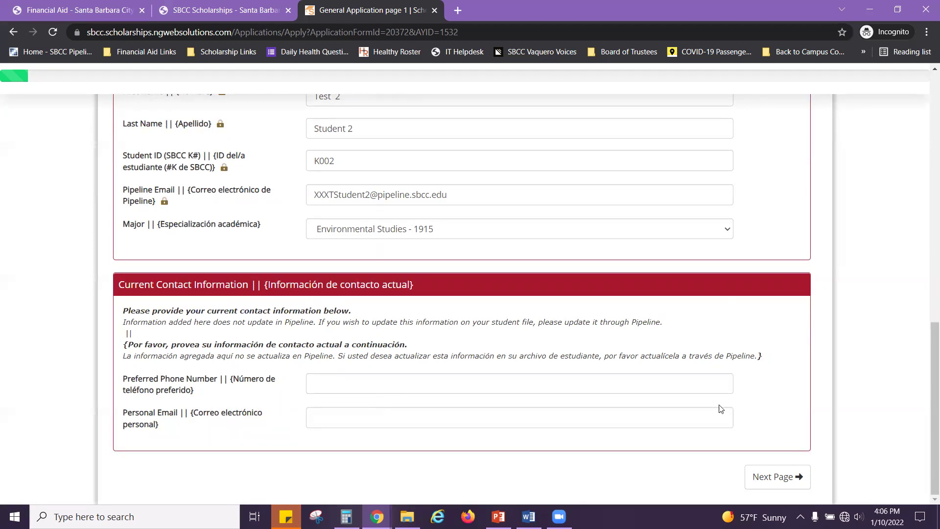
Step: Continue to page 2 and set student status to Current SBCC Student
{"action": "left_click", "coordinate": [786, 482]}
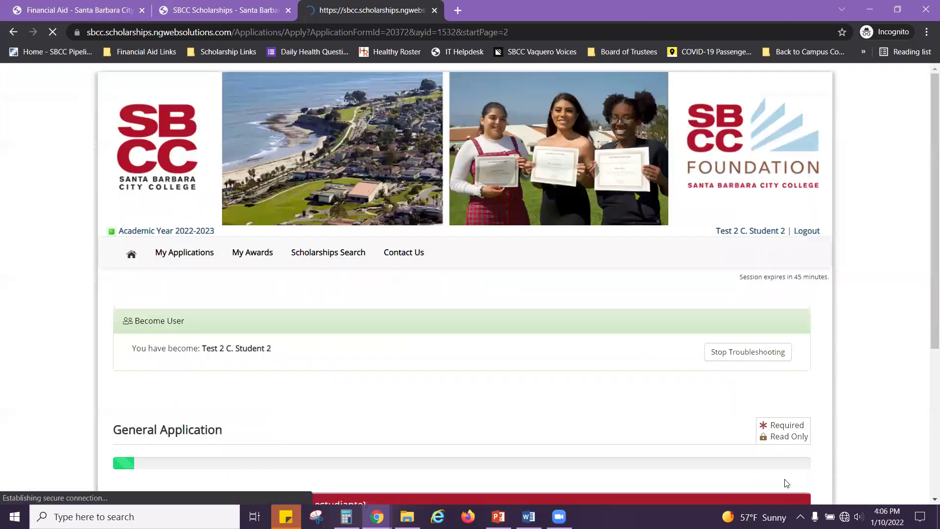
{"action": "scroll", "coordinate": [272, 330], "scroll_direction": "down", "scroll_amount": 5}
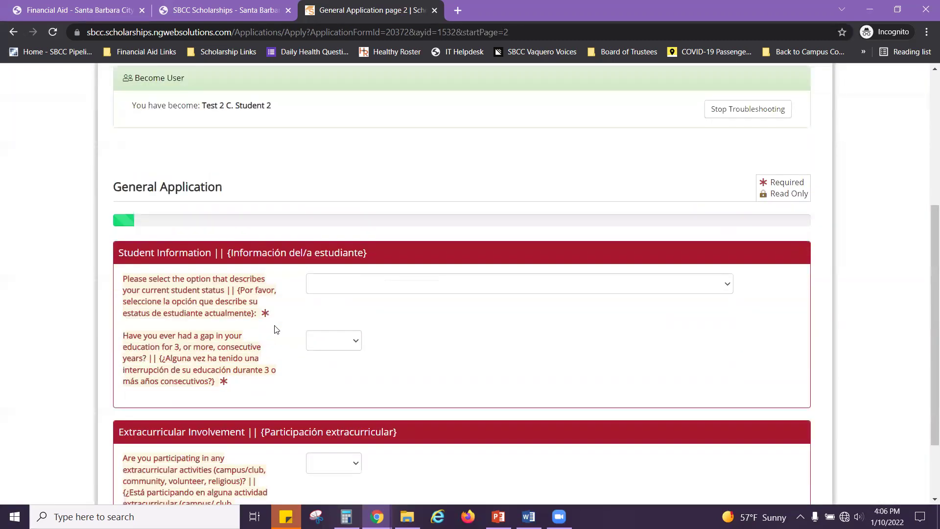
{"action": "scroll", "coordinate": [277, 330], "scroll_direction": "down", "scroll_amount": 1}
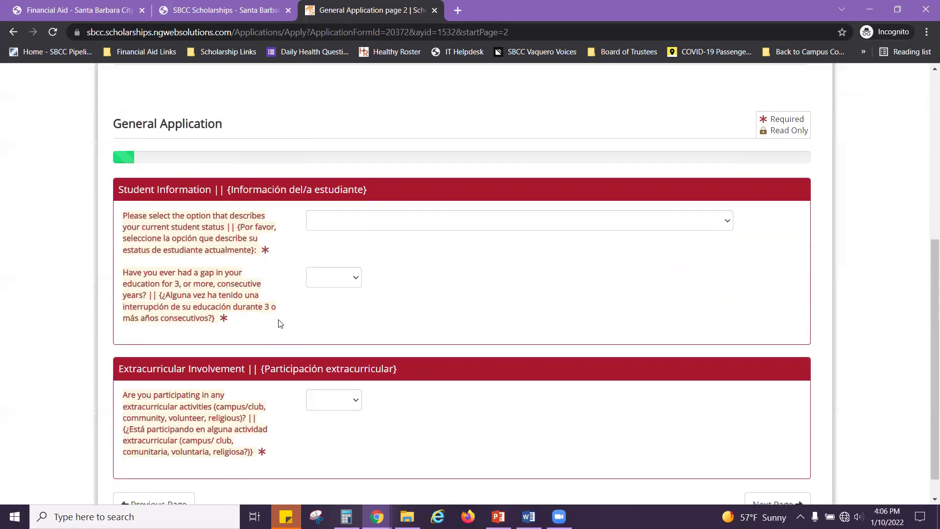
{"action": "left_click", "coordinate": [727, 223]}
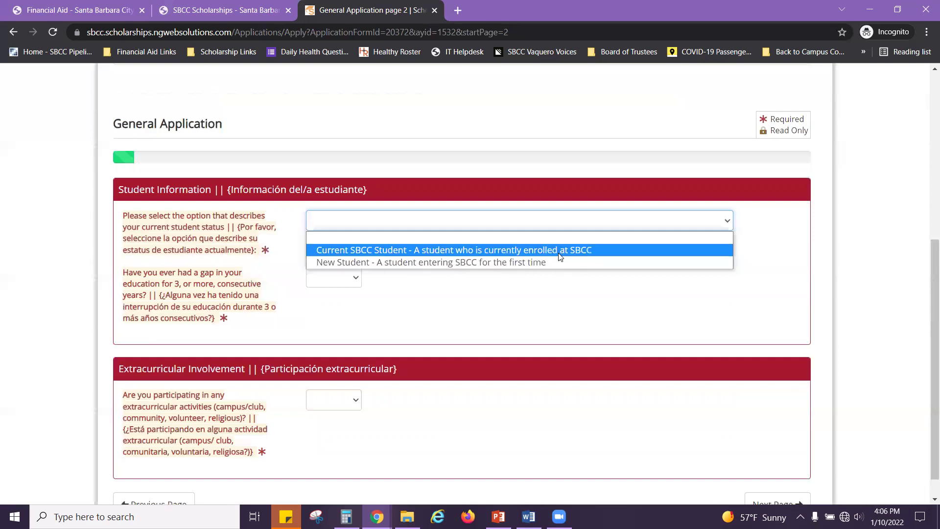
{"action": "left_click", "coordinate": [559, 256]}
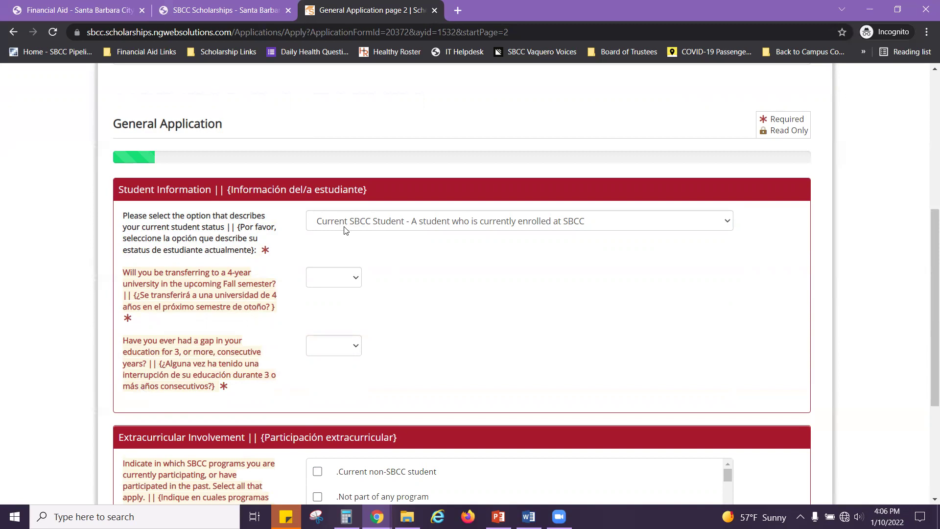
Step: Answer No to transferring to a university and No to an education gap
{"action": "left_click", "coordinate": [357, 279]}
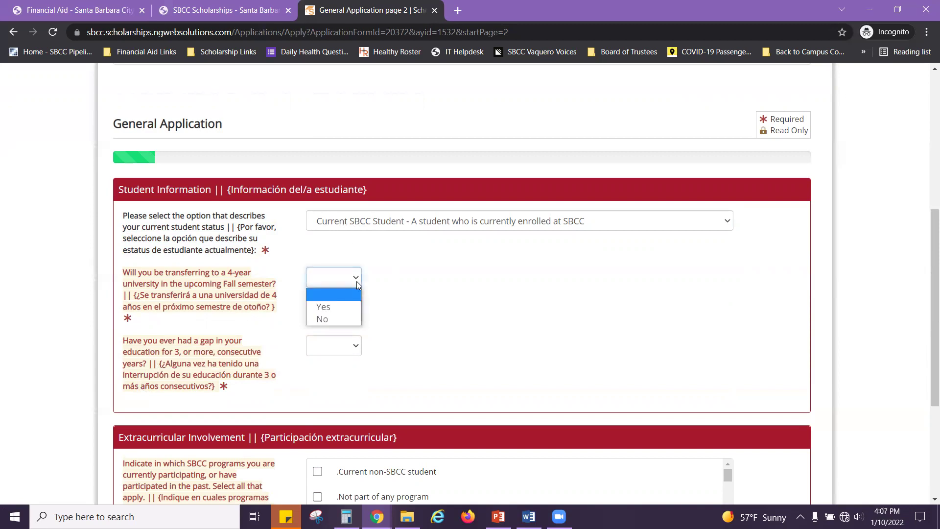
{"action": "left_click", "coordinate": [326, 318]}
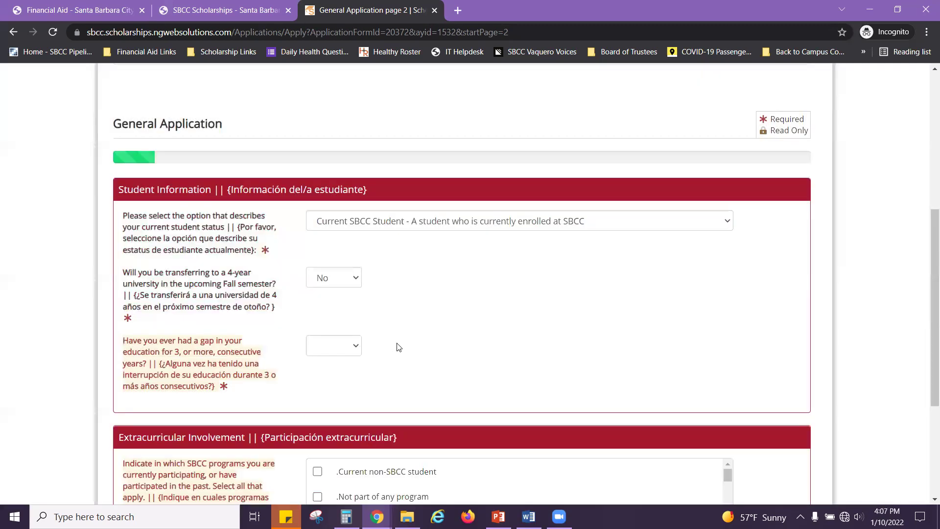
{"action": "left_click", "coordinate": [355, 348]}
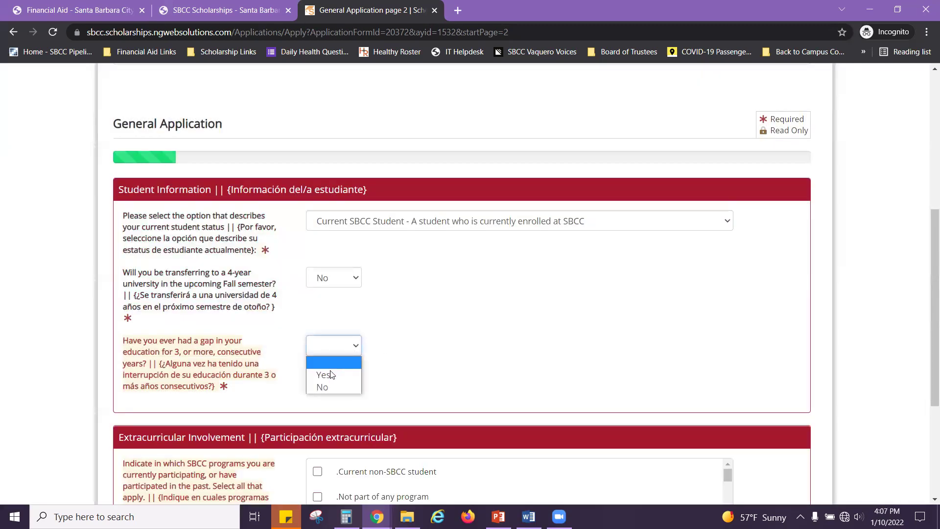
{"action": "left_click", "coordinate": [325, 384]}
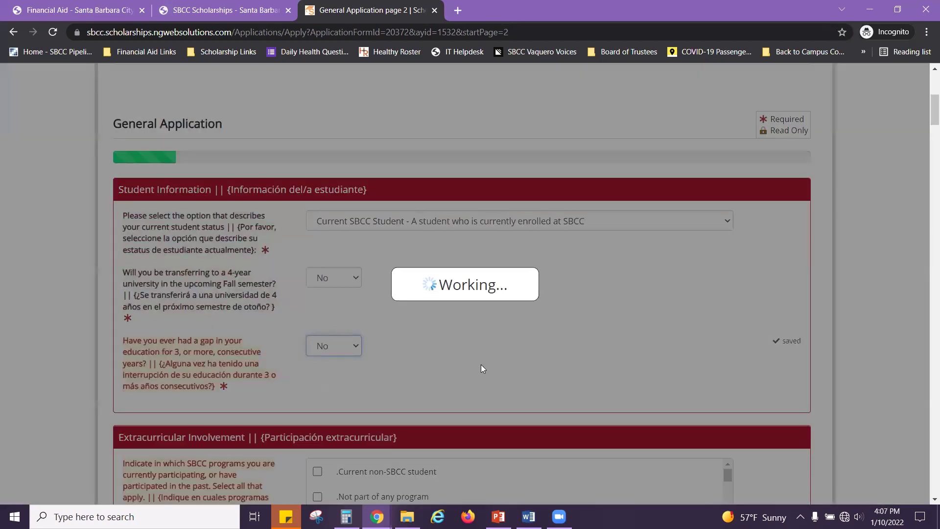
{"action": "scroll", "coordinate": [854, 281], "scroll_direction": "down", "scroll_amount": 1}
{"action": "scroll", "coordinate": [854, 281], "scroll_direction": "down", "scroll_amount": 3}
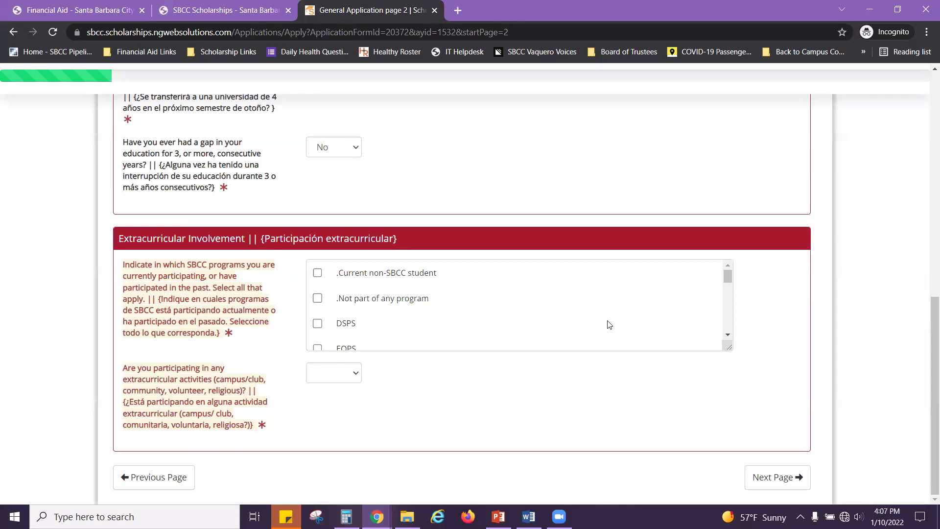
Step: Enlarge the programs list and check Phi Theta Kappa (PTK)
{"action": "left_click_drag", "start_coordinate": [727, 348], "coordinate": [732, 395]}
{"action": "scroll", "coordinate": [587, 332], "scroll_direction": "down", "scroll_amount": 1}
{"action": "scroll", "coordinate": [587, 331], "scroll_direction": "down", "scroll_amount": 1}
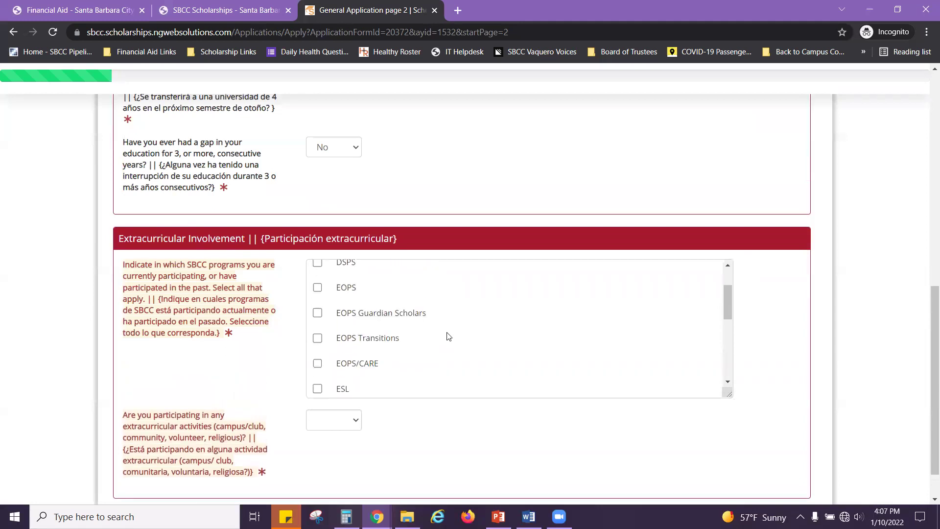
{"action": "scroll", "coordinate": [447, 336], "scroll_direction": "down", "scroll_amount": 1}
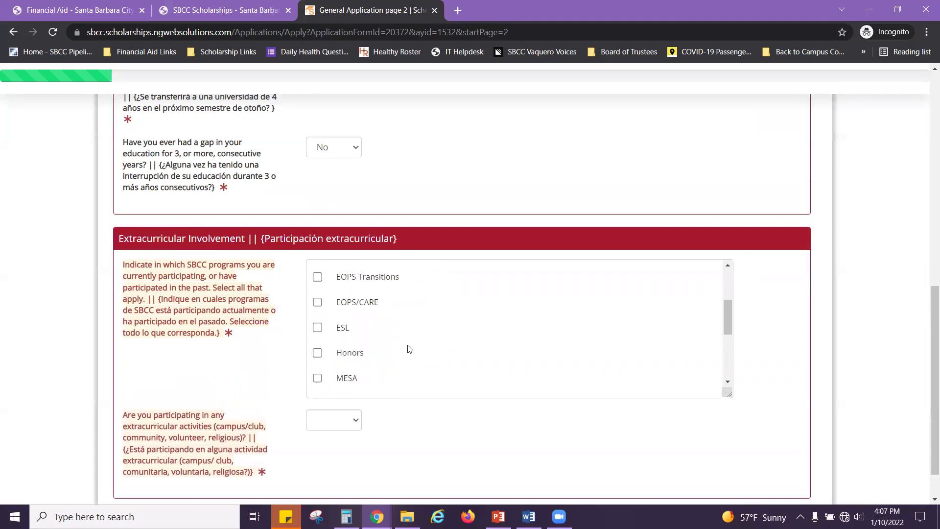
{"action": "scroll", "coordinate": [317, 353], "scroll_direction": "down", "scroll_amount": 1}
{"action": "left_click", "coordinate": [317, 344]}
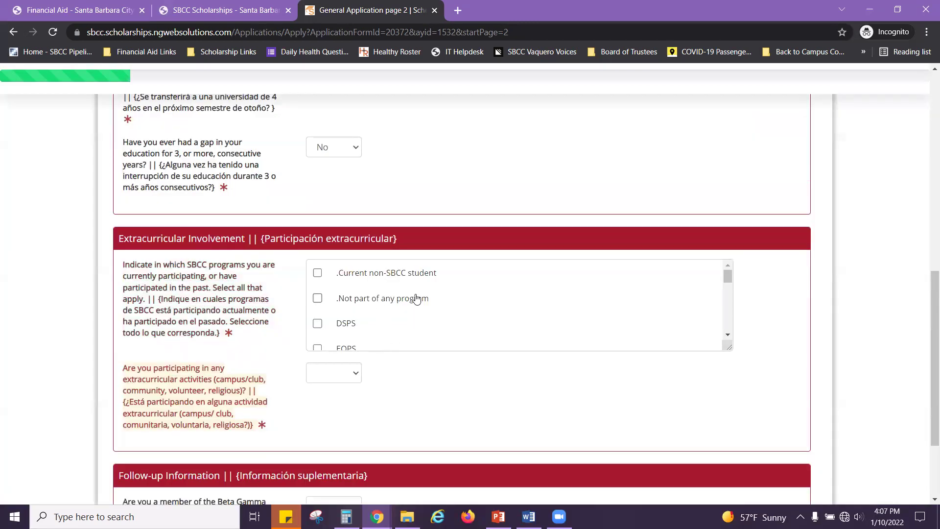
Step: Check ESL as another SBCC program the student participates in
{"action": "scroll", "coordinate": [426, 299], "scroll_direction": "down", "scroll_amount": 1}
{"action": "scroll", "coordinate": [401, 304], "scroll_direction": "down", "scroll_amount": 2}
{"action": "scroll", "coordinate": [401, 304], "scroll_direction": "down", "scroll_amount": 2}
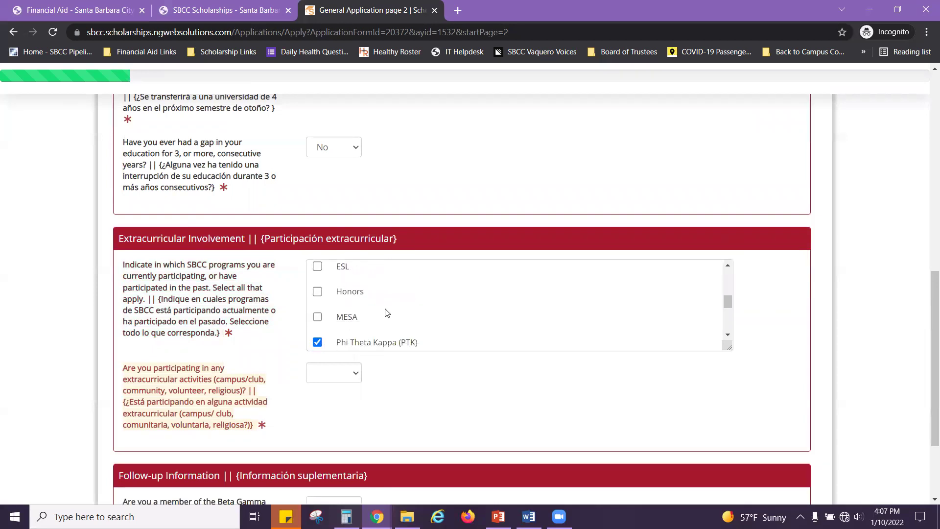
{"action": "scroll", "coordinate": [348, 313], "scroll_direction": "up", "scroll_amount": 2}
{"action": "left_click", "coordinate": [317, 327]}
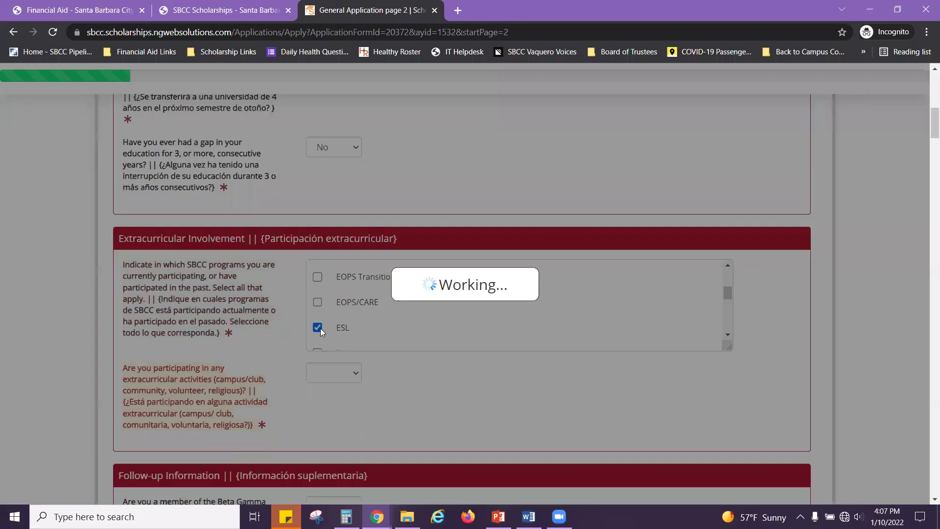
{"action": "scroll", "coordinate": [382, 321], "scroll_direction": "down", "scroll_amount": 3}
{"action": "scroll", "coordinate": [446, 321], "scroll_direction": "down", "scroll_amount": 3}
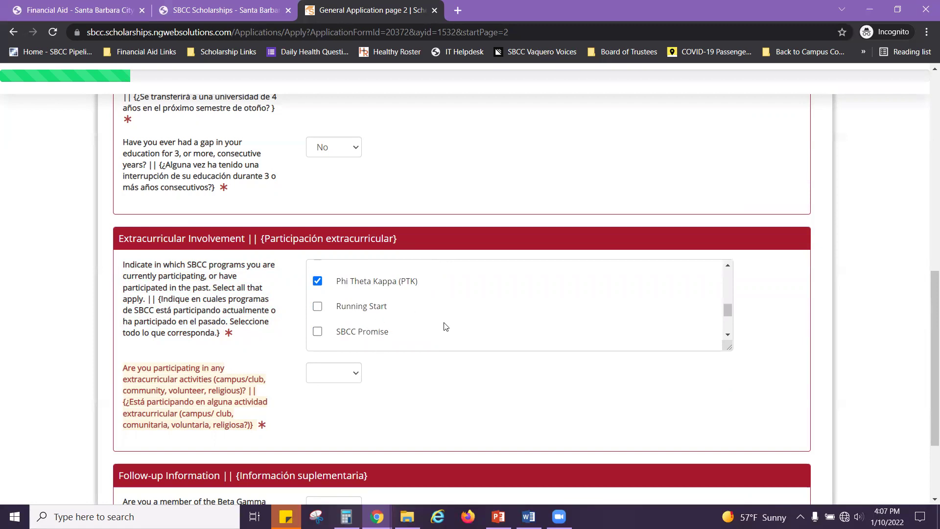
{"action": "scroll", "coordinate": [413, 324], "scroll_direction": "down", "scroll_amount": 1}
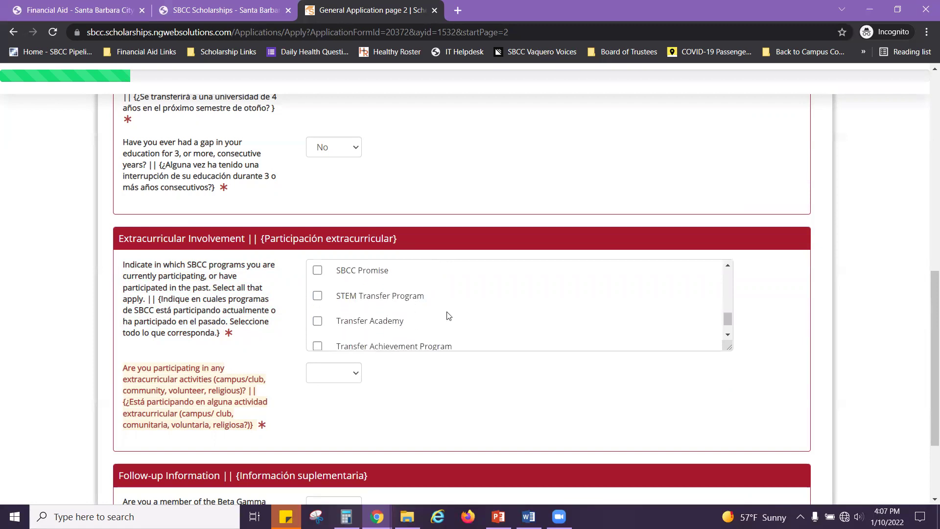
{"action": "scroll", "coordinate": [449, 316], "scroll_direction": "down", "scroll_amount": 1}
{"action": "scroll", "coordinate": [448, 315], "scroll_direction": "down", "scroll_amount": 1}
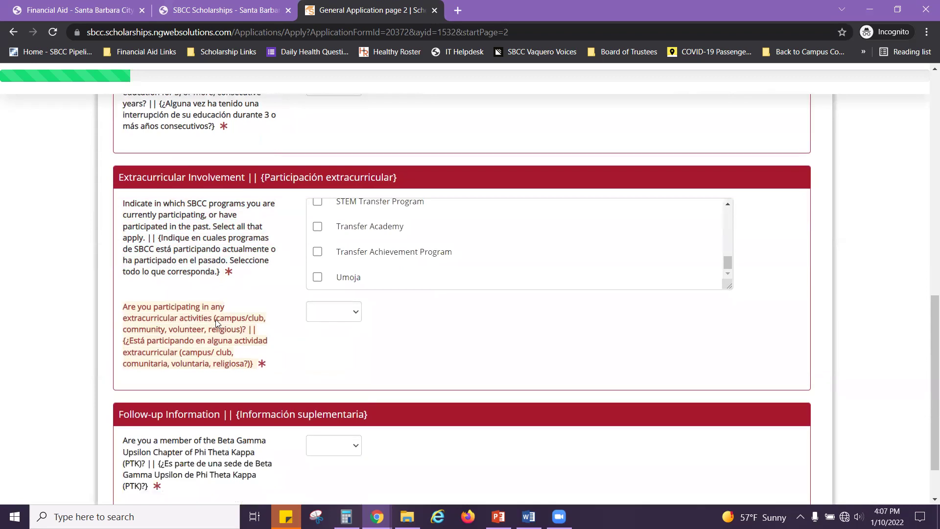
{"action": "left_click", "coordinate": [357, 316]}
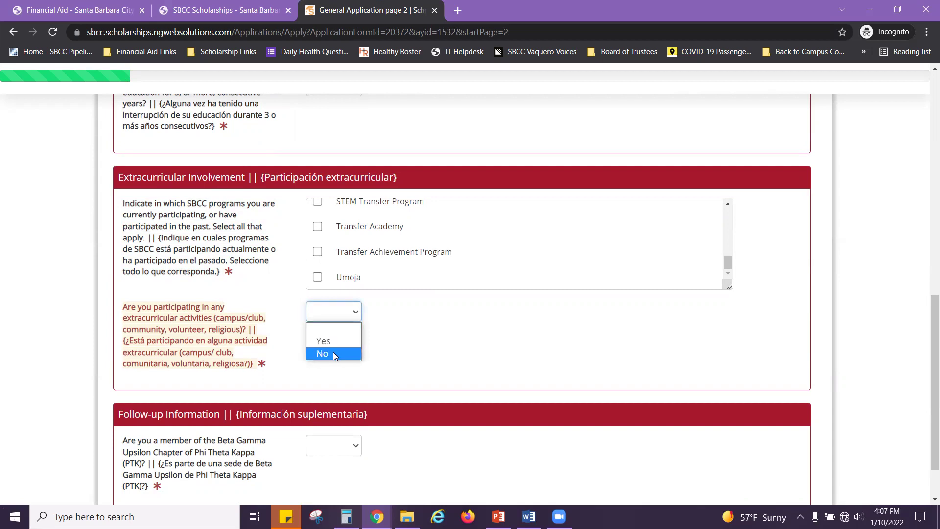
Step: Answer Yes to extracurricular activities and review the empty Follow-up Information fields
{"action": "left_click", "coordinate": [342, 342]}
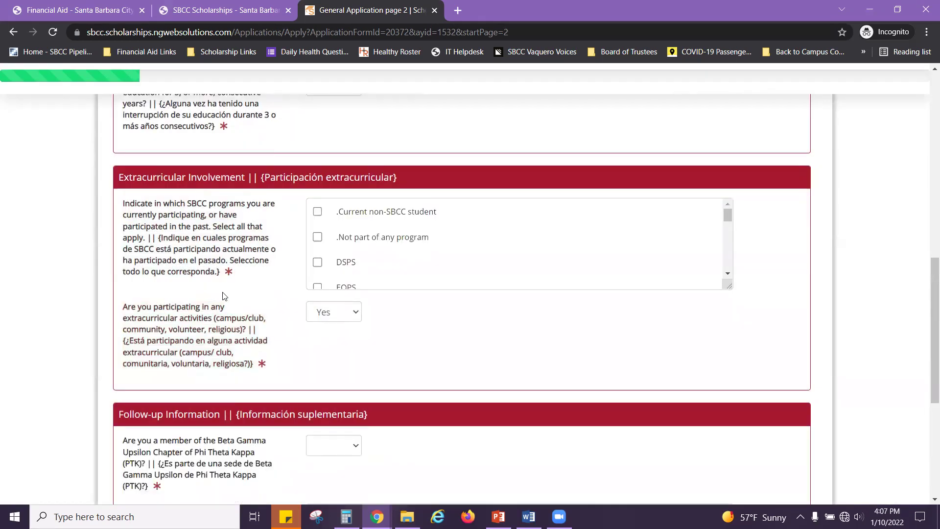
{"action": "scroll", "coordinate": [221, 294], "scroll_direction": "down", "scroll_amount": 3}
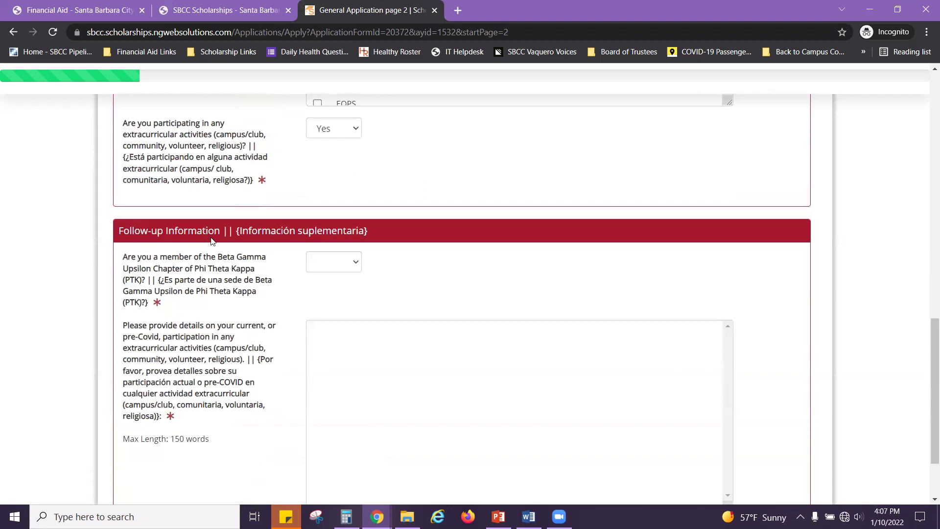
{"action": "scroll", "coordinate": [217, 318], "scroll_direction": "down", "scroll_amount": 1}
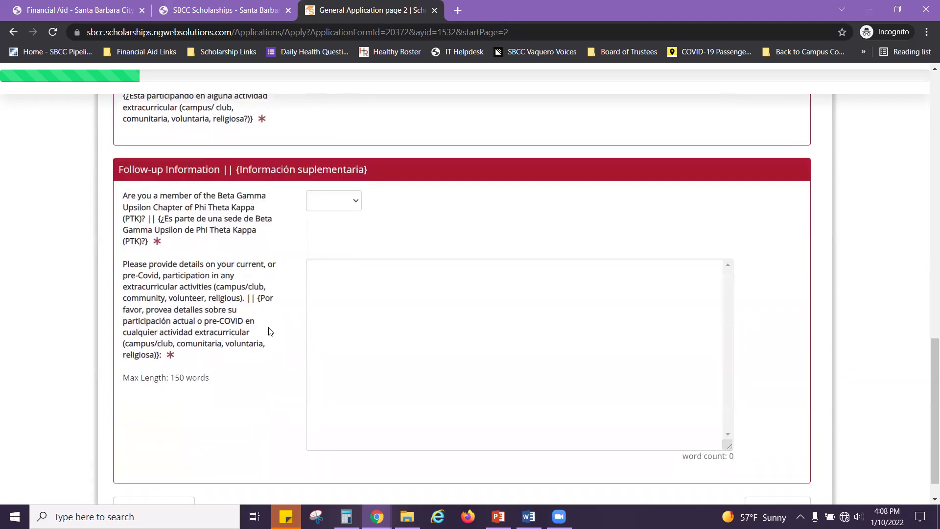
{"action": "scroll", "coordinate": [269, 328], "scroll_direction": "up", "scroll_amount": 3}
{"action": "scroll", "coordinate": [273, 319], "scroll_direction": "up", "scroll_amount": 1}
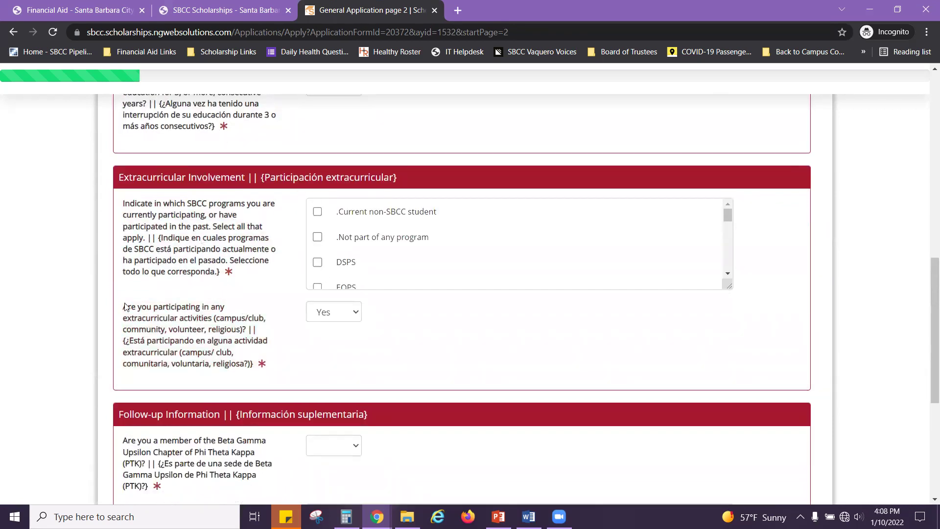
{"action": "scroll", "coordinate": [111, 316], "scroll_direction": "down", "scroll_amount": 1}
{"action": "scroll", "coordinate": [103, 315], "scroll_direction": "down", "scroll_amount": 3}
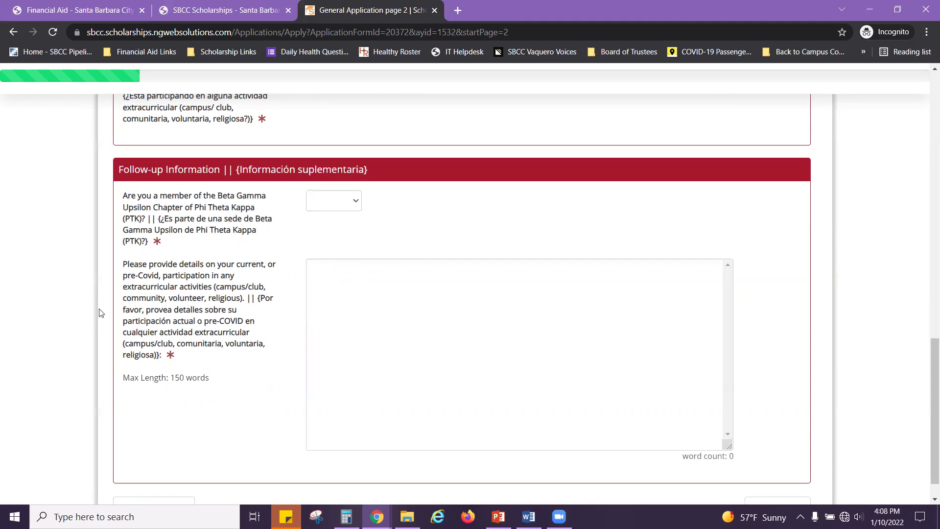
Step: Answer No to PTK chapter membership and enter 'I volunteerrd at my son's elementary school'
{"action": "left_click", "coordinate": [352, 202]}
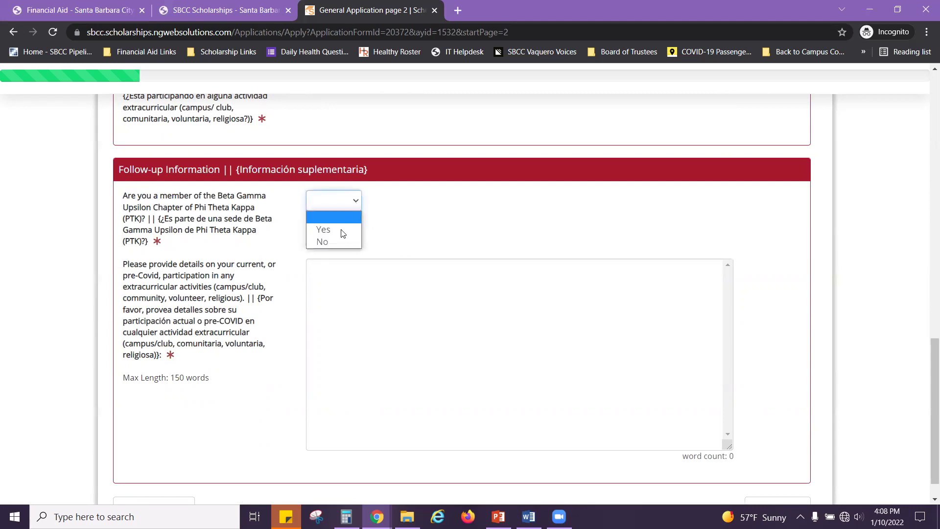
{"action": "left_click", "coordinate": [336, 241]}
{"action": "left_click", "coordinate": [360, 280]}
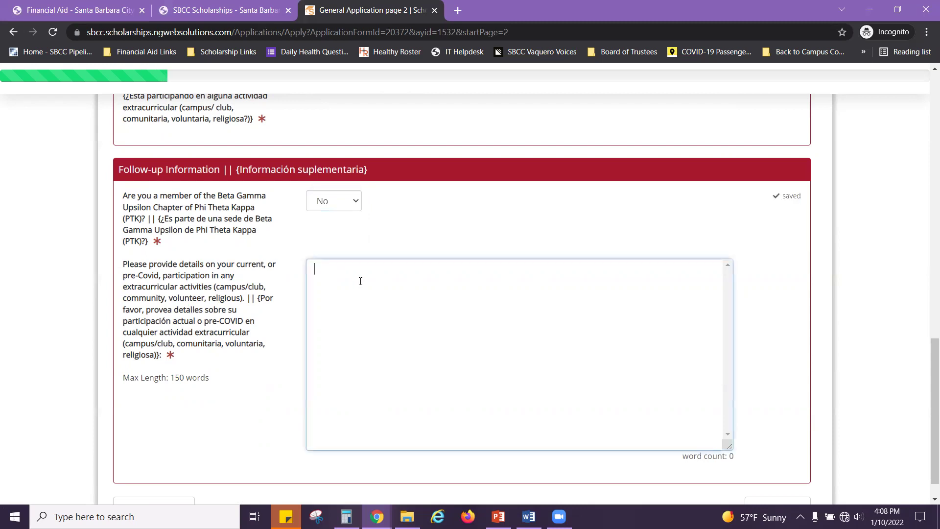
{"action": "type", "text": "I volunteerr"}
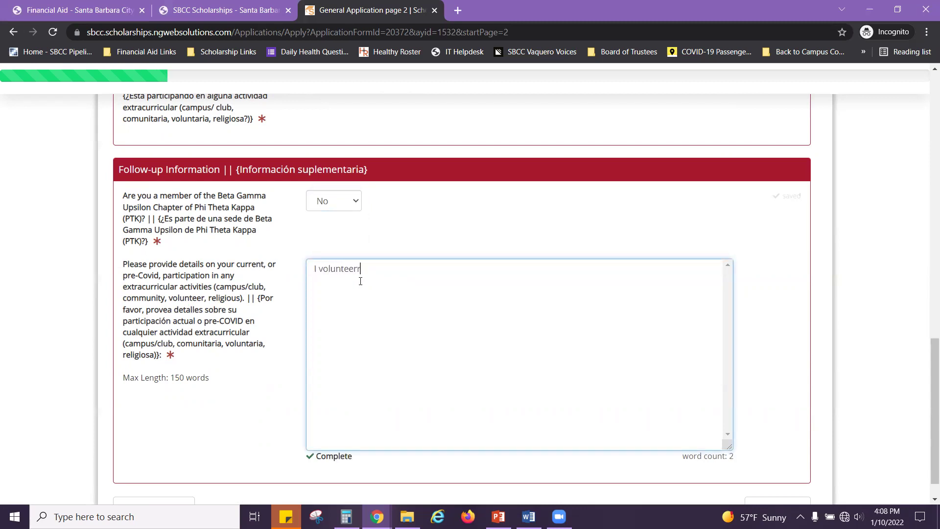
{"action": "key", "text": "BackSpace"}
{"action": "type", "text": "ed at my son's elementary school."}
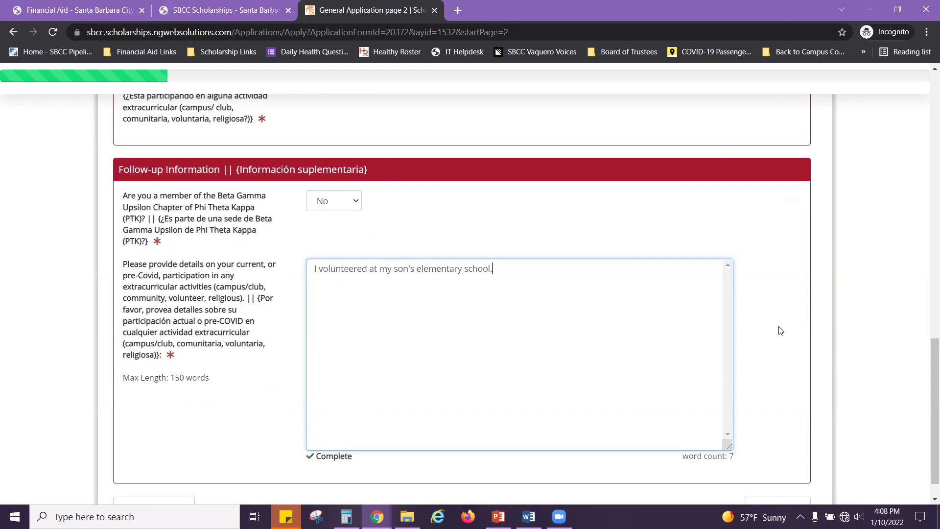
{"action": "scroll", "coordinate": [804, 313], "scroll_direction": "down", "scroll_amount": 1}
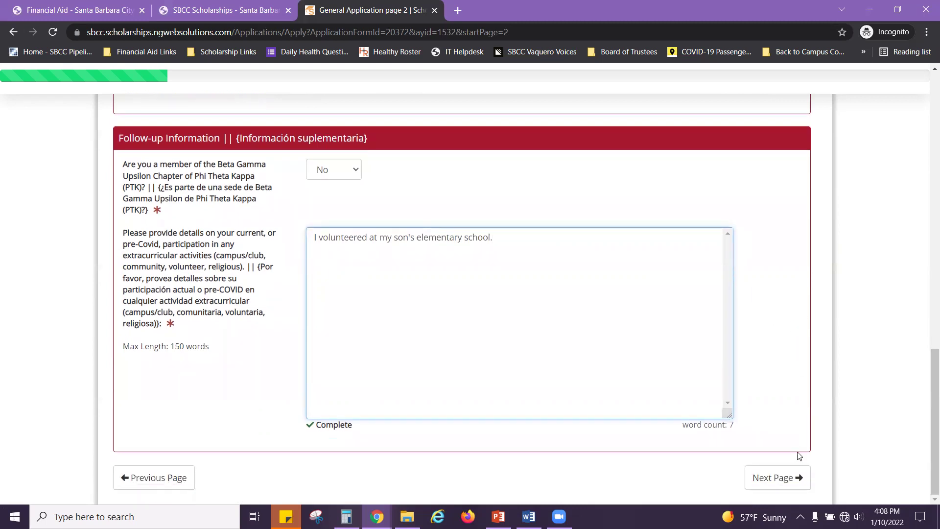
Step: Save page 2 and continue to application page 3
{"action": "left_click", "coordinate": [789, 482]}
{"action": "scroll", "coordinate": [397, 425], "scroll_direction": "down", "scroll_amount": 1}
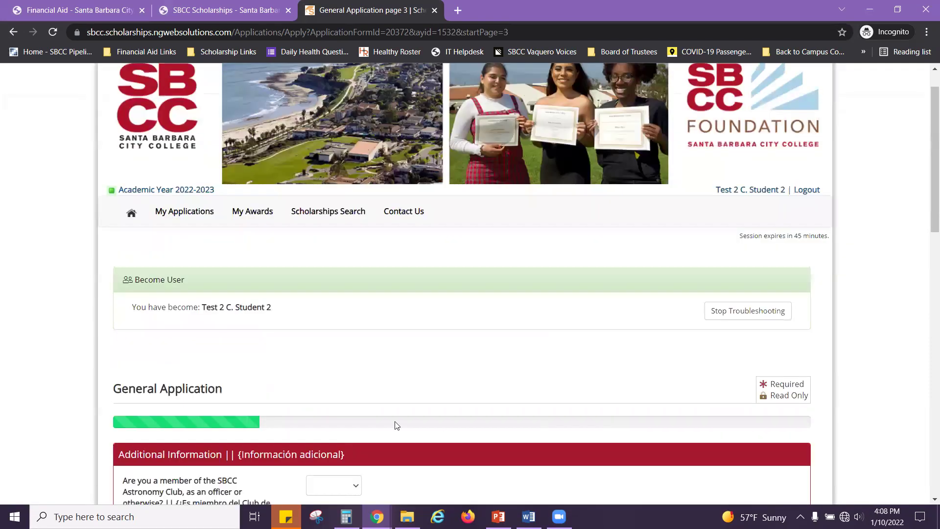
{"action": "scroll", "coordinate": [231, 341], "scroll_direction": "down", "scroll_amount": 2}
{"action": "scroll", "coordinate": [237, 348], "scroll_direction": "down", "scroll_amount": 3}
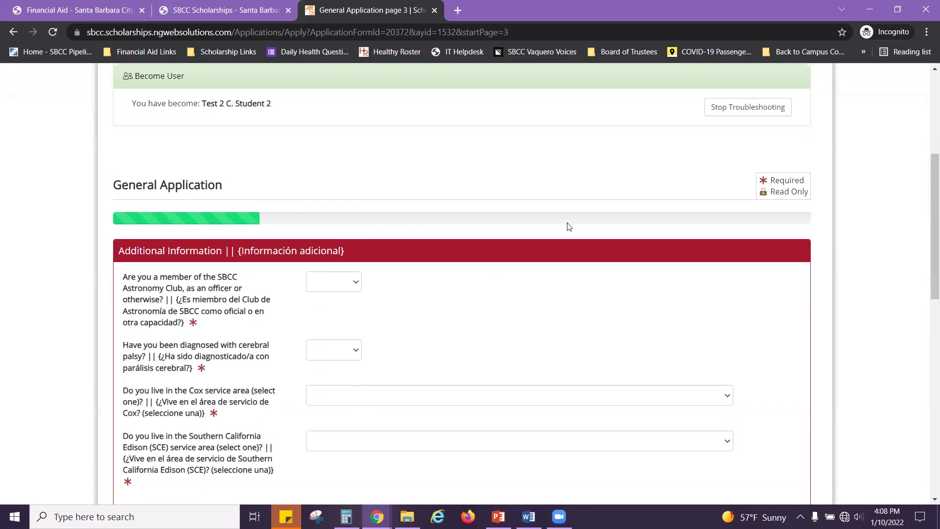
{"action": "scroll", "coordinate": [511, 335], "scroll_direction": "down", "scroll_amount": 2}
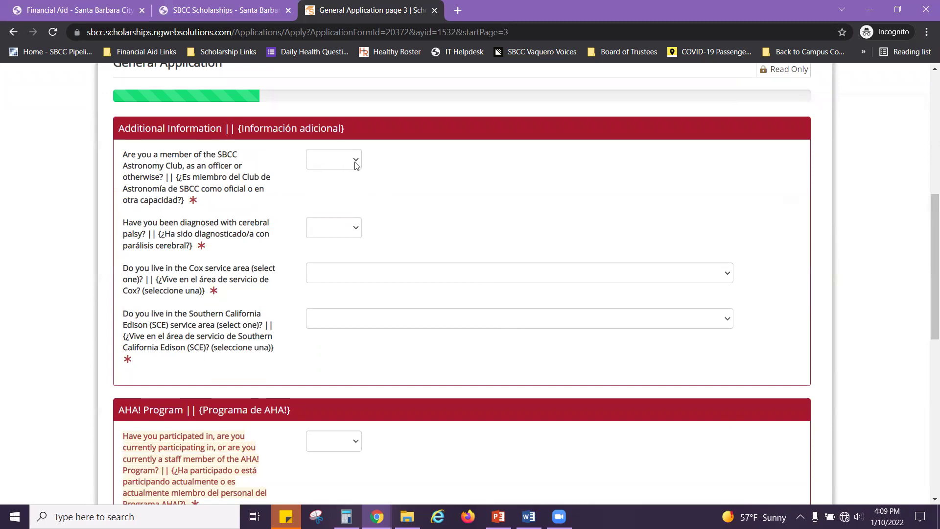
Step: Answer No to the Astronomy Club membership and cerebral palsy questions
{"action": "left_click", "coordinate": [355, 163]}
{"action": "left_click", "coordinate": [333, 201]}
{"action": "left_click", "coordinate": [355, 228]}
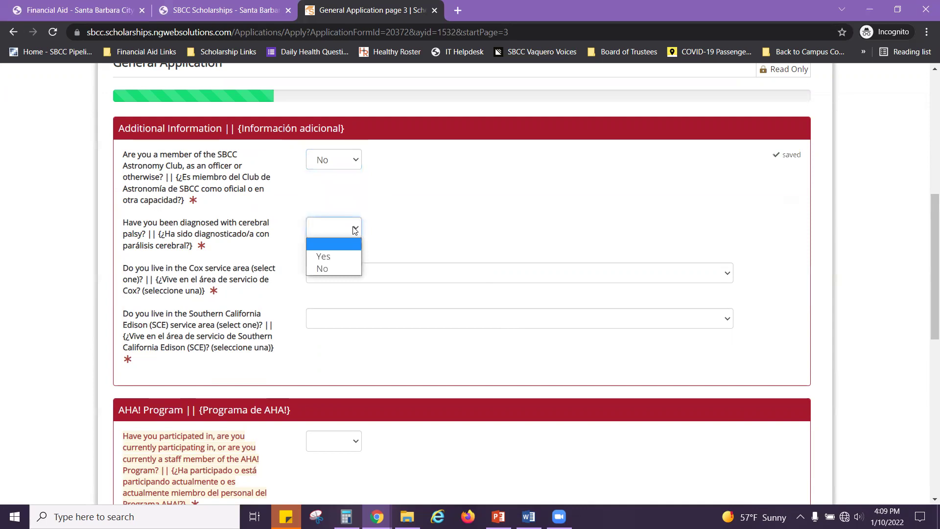
{"action": "left_click", "coordinate": [328, 267]}
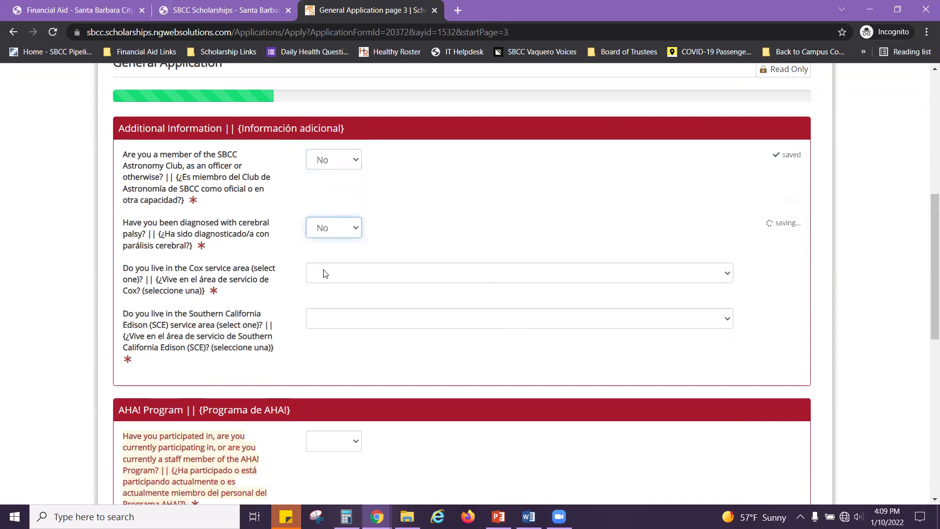
{"action": "left_click", "coordinate": [391, 279]}
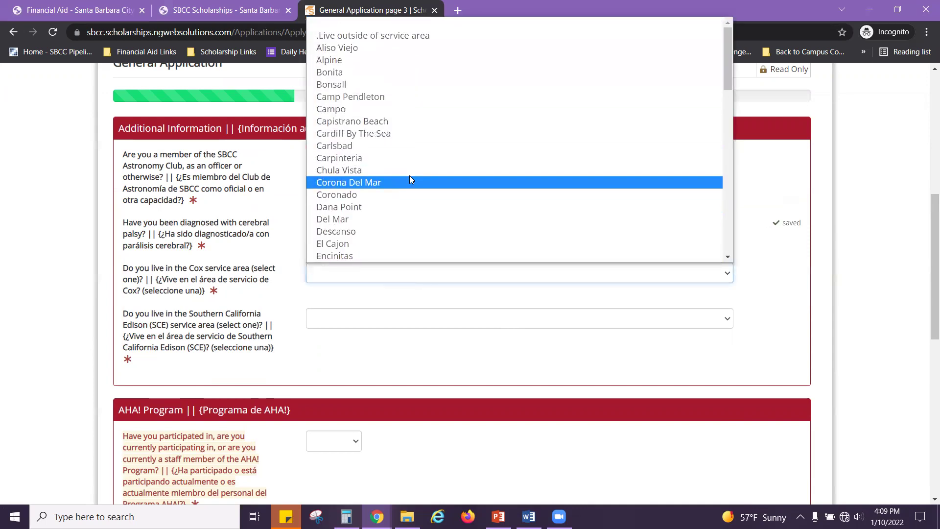
Step: Choose Santa Barbara as the Cox service area
{"action": "scroll", "coordinate": [403, 146], "scroll_direction": "down", "scroll_amount": 10}
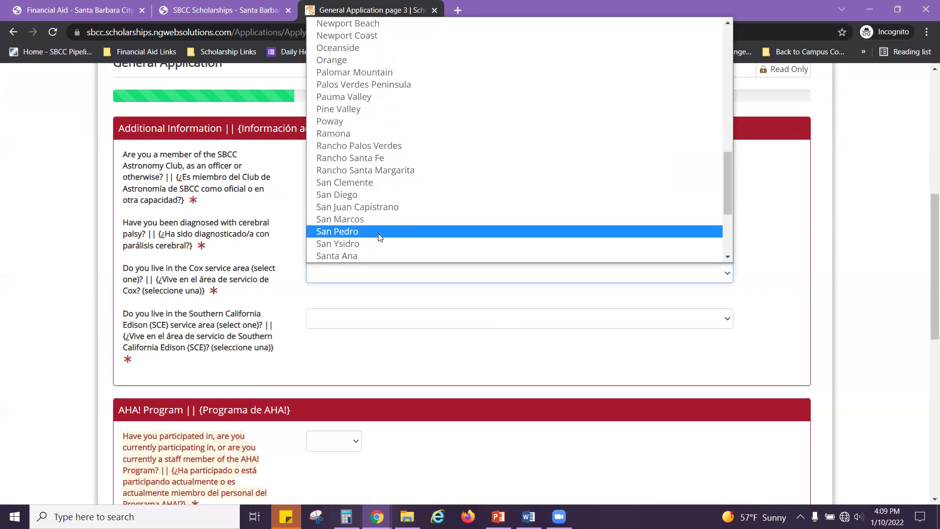
{"action": "scroll", "coordinate": [379, 237], "scroll_direction": "down", "scroll_amount": 3}
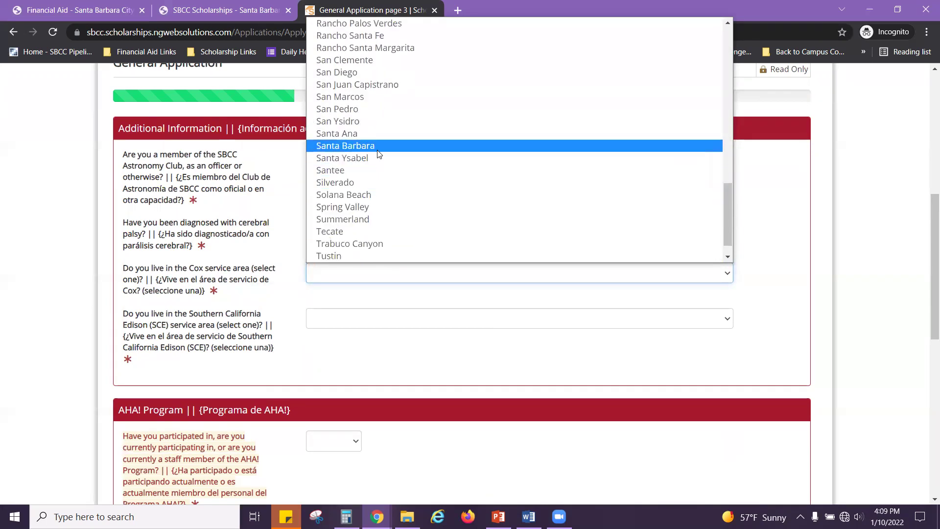
{"action": "left_click", "coordinate": [378, 147]}
Step: Choose Santa Barbara as the Southern California Edison service area
{"action": "left_click", "coordinate": [327, 320]}
{"action": "scroll", "coordinate": [401, 211], "scroll_direction": "down", "scroll_amount": 9}
{"action": "scroll", "coordinate": [402, 215], "scroll_direction": "down", "scroll_amount": 12}
{"action": "scroll", "coordinate": [401, 215], "scroll_direction": "down", "scroll_amount": 13}
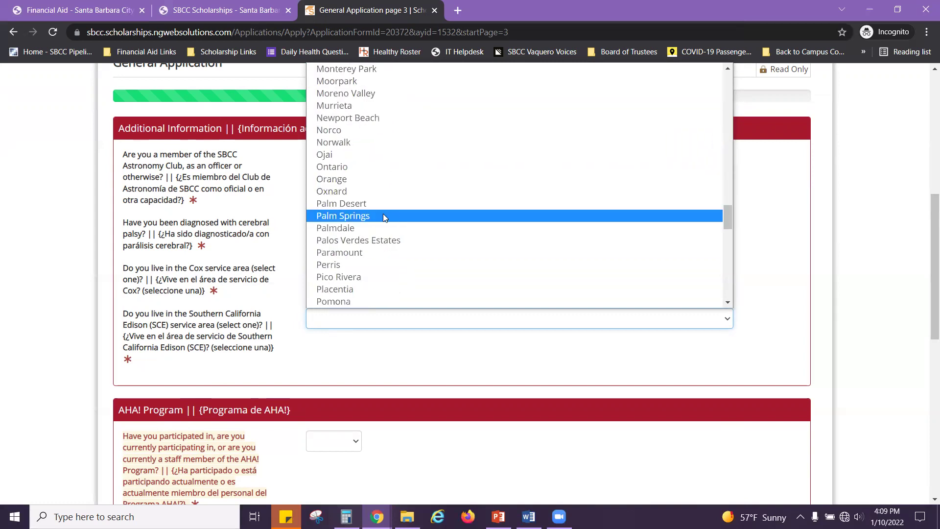
{"action": "scroll", "coordinate": [383, 215], "scroll_direction": "down", "scroll_amount": 4}
{"action": "scroll", "coordinate": [359, 228], "scroll_direction": "down", "scroll_amount": 4}
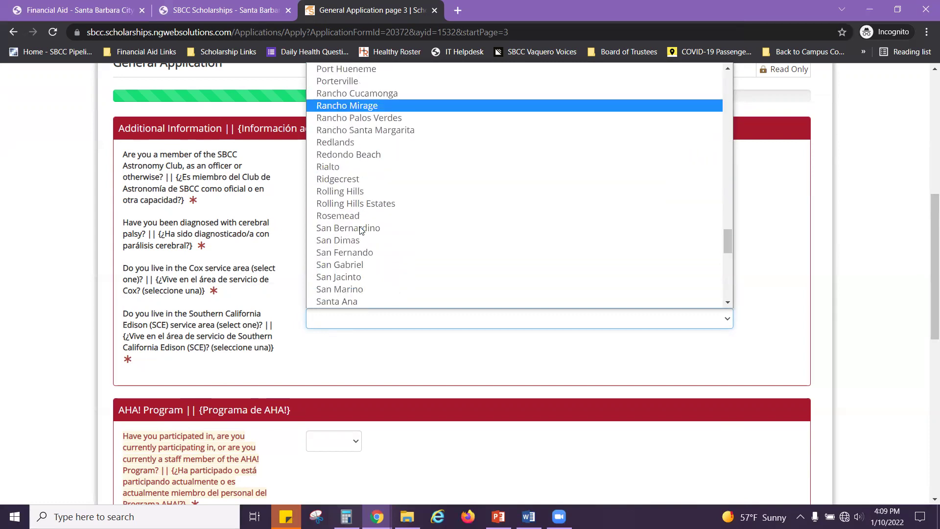
{"action": "scroll", "coordinate": [379, 197], "scroll_direction": "down", "scroll_amount": 3}
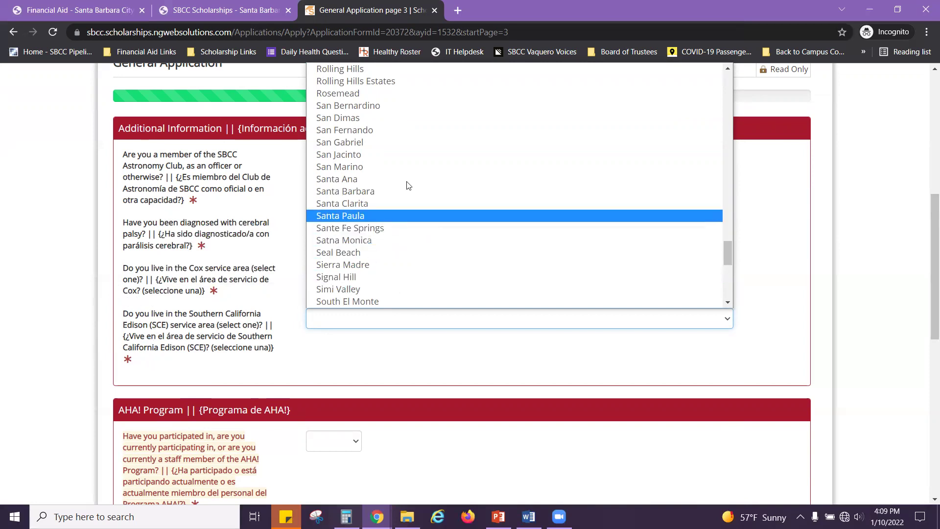
{"action": "left_click", "coordinate": [378, 191]}
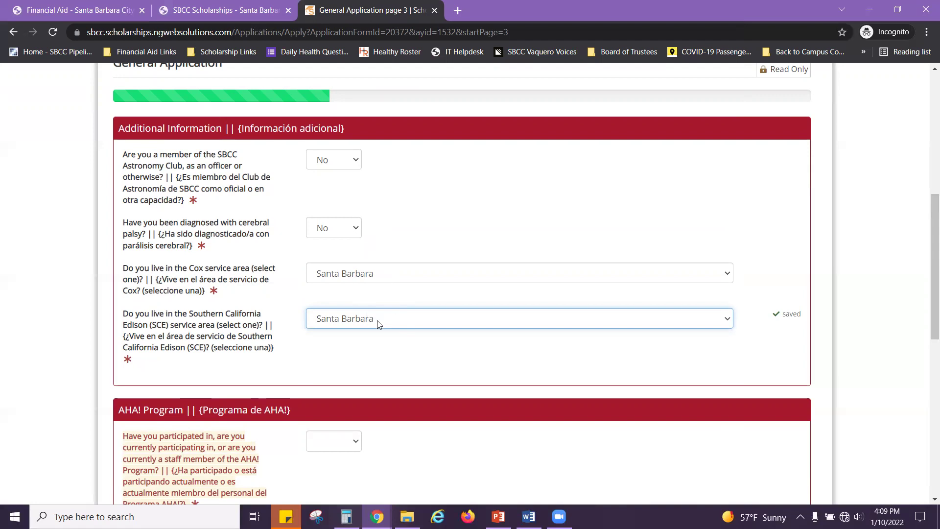
Step: Recheck the Cox service-area list, leaving Santa Barbara selected
{"action": "left_click", "coordinate": [387, 278]}
{"action": "scroll", "coordinate": [446, 137], "scroll_direction": "up", "scroll_amount": 3}
{"action": "scroll", "coordinate": [447, 136], "scroll_direction": "up", "scroll_amount": 8}
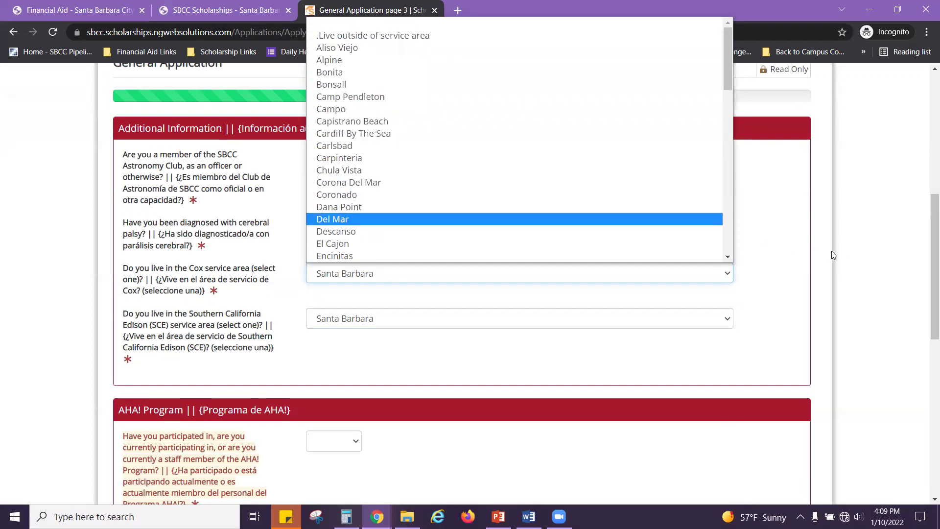
{"action": "left_click", "coordinate": [832, 278]}
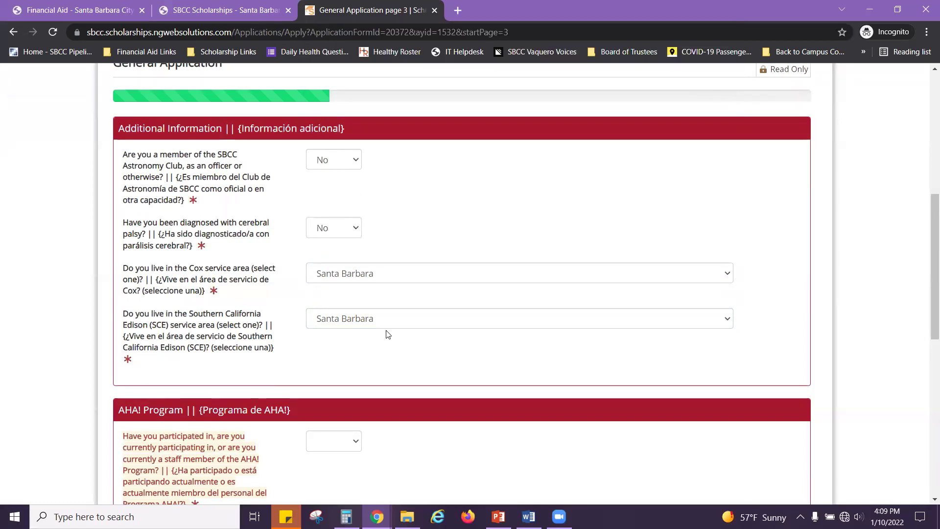
{"action": "scroll", "coordinate": [386, 331], "scroll_direction": "down", "scroll_amount": 5}
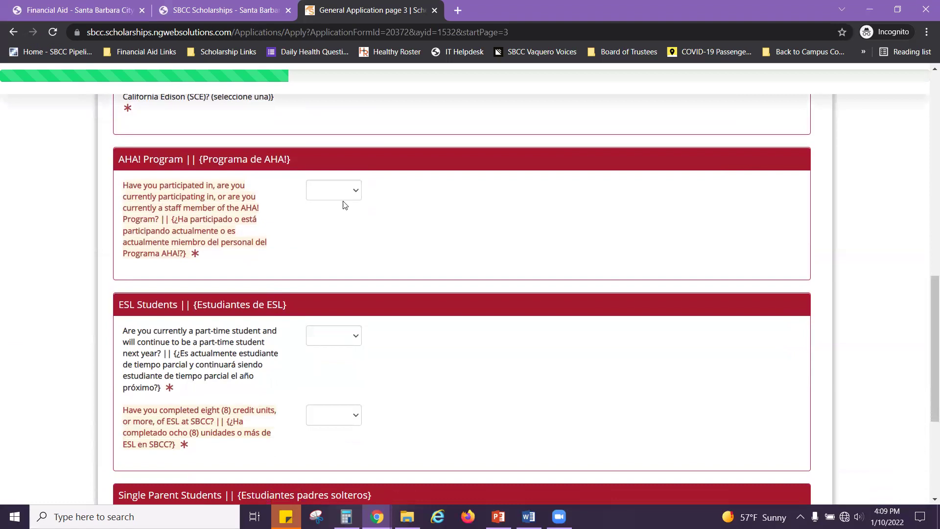
Step: Answer Yes to the AHA! Program question, then change it back to No
{"action": "left_click", "coordinate": [358, 195]}
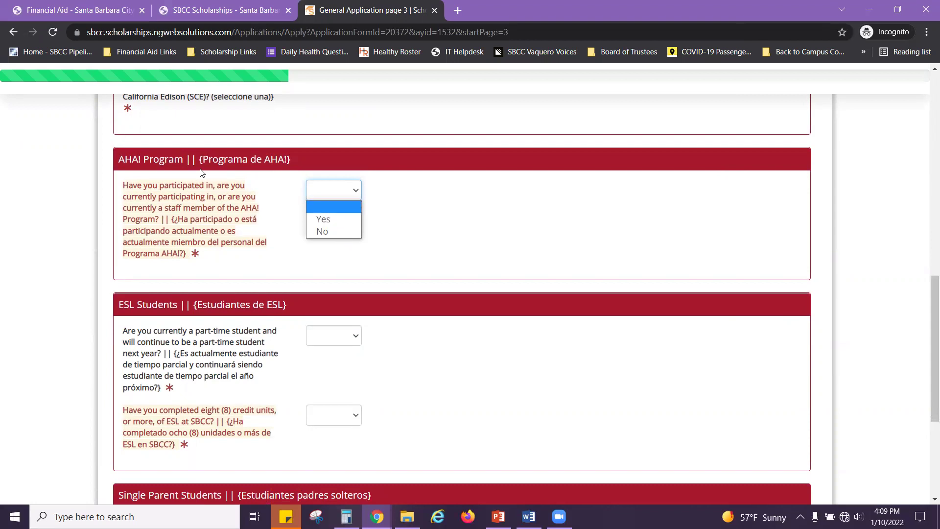
{"action": "left_click", "coordinate": [323, 220]}
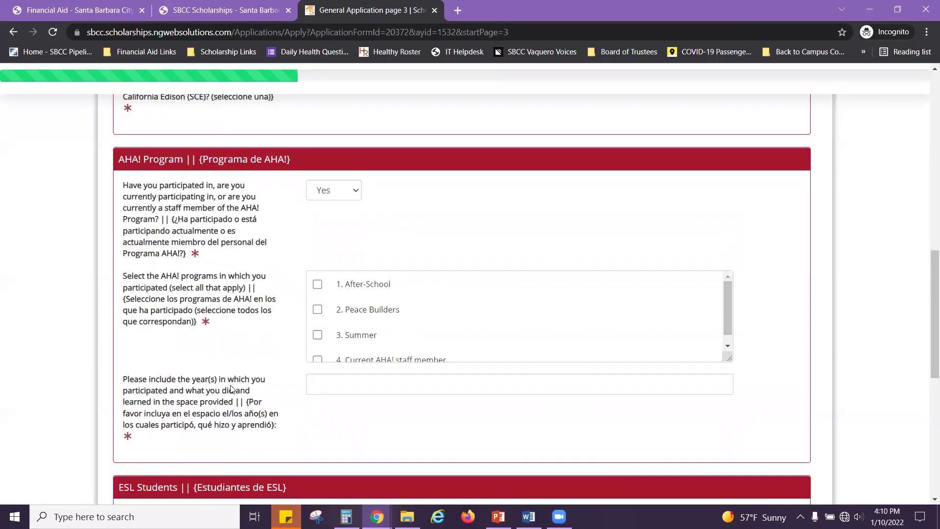
{"action": "left_click", "coordinate": [357, 193]}
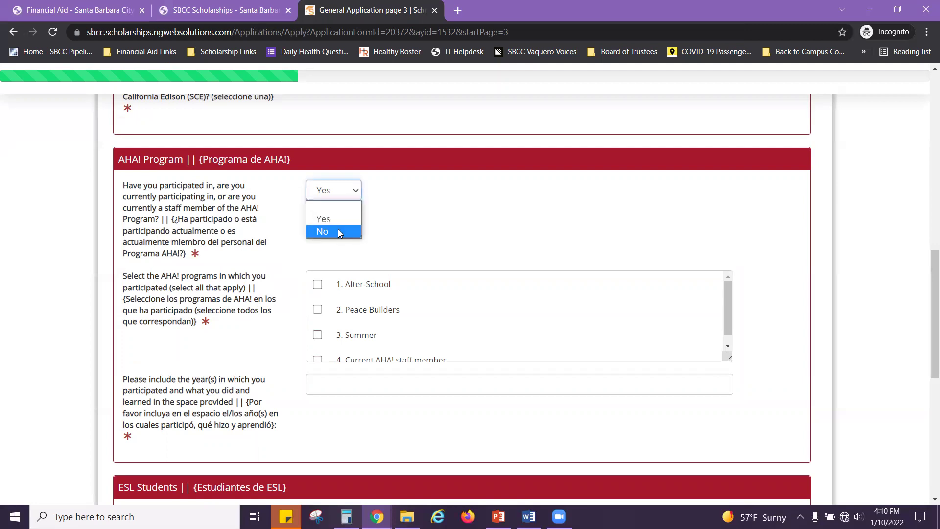
{"action": "left_click", "coordinate": [338, 230]}
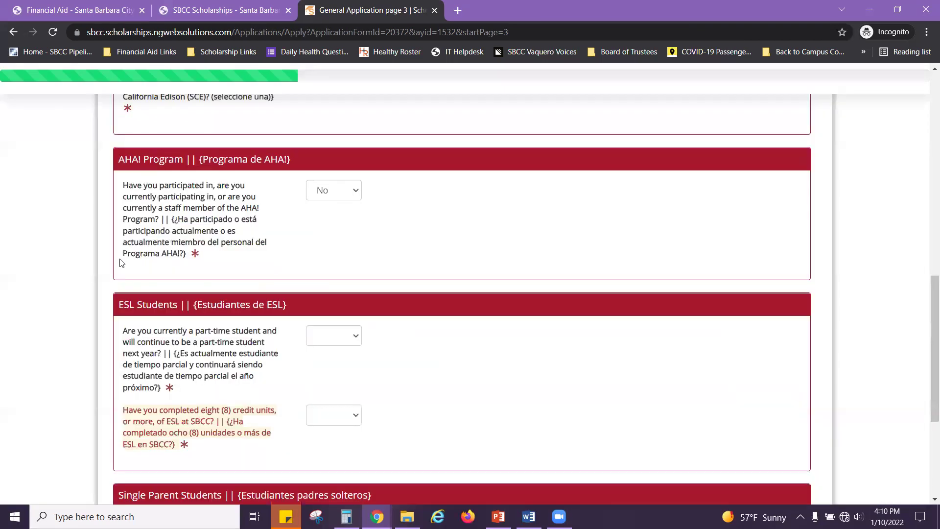
{"action": "scroll", "coordinate": [113, 262], "scroll_direction": "down", "scroll_amount": 3}
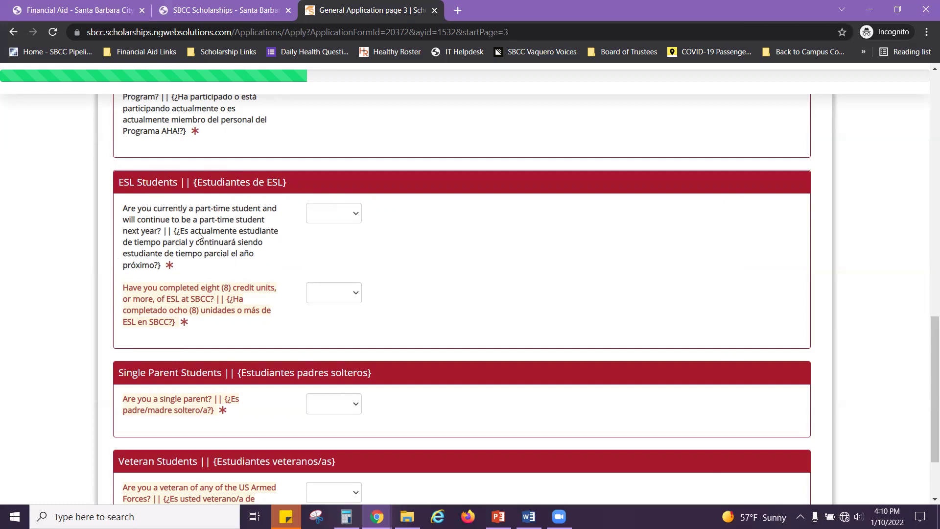
Step: Answer No to the part-time student and ESL credit units questions
{"action": "left_click", "coordinate": [356, 213]}
{"action": "left_click", "coordinate": [331, 254]}
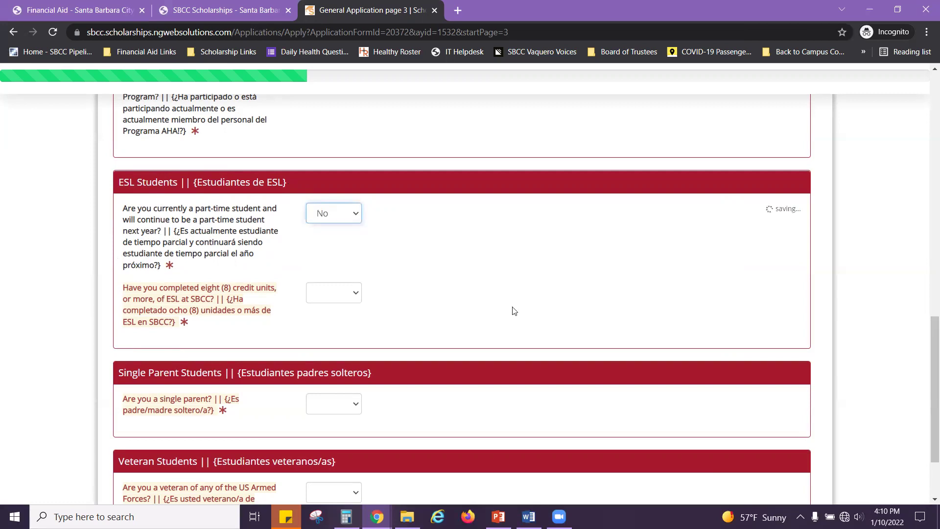
{"action": "left_click", "coordinate": [333, 296]}
{"action": "left_click", "coordinate": [335, 334]}
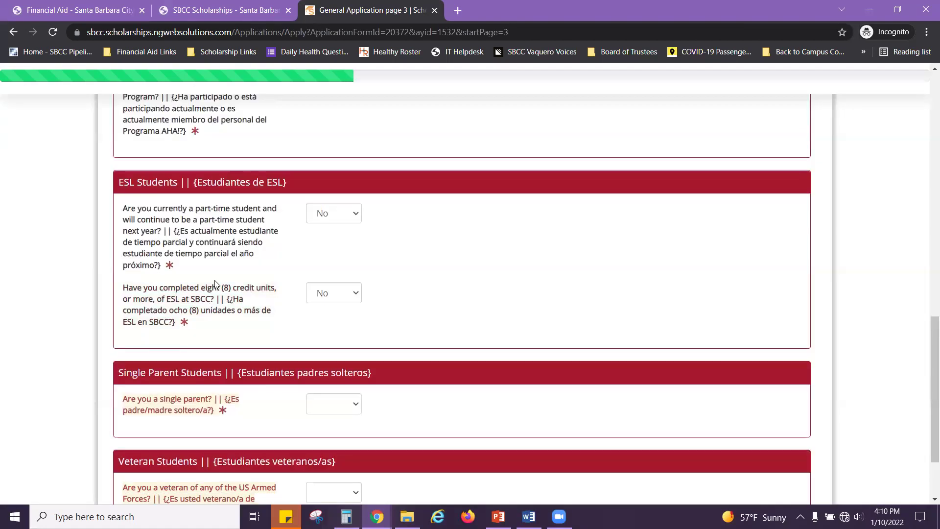
{"action": "scroll", "coordinate": [206, 281], "scroll_direction": "down", "scroll_amount": 2}
Step: Answer No to the single-parent and veteran questions and continue to the next page
{"action": "left_click", "coordinate": [348, 312]}
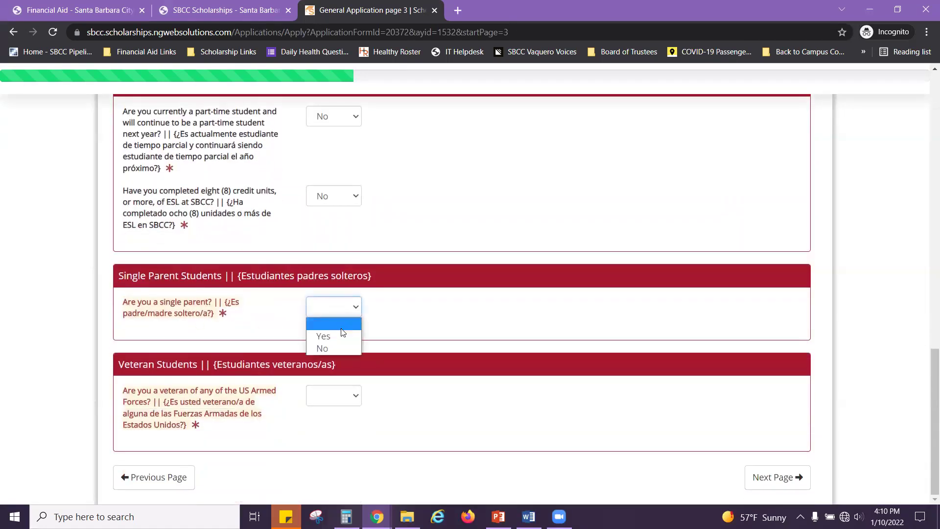
{"action": "left_click", "coordinate": [332, 348]}
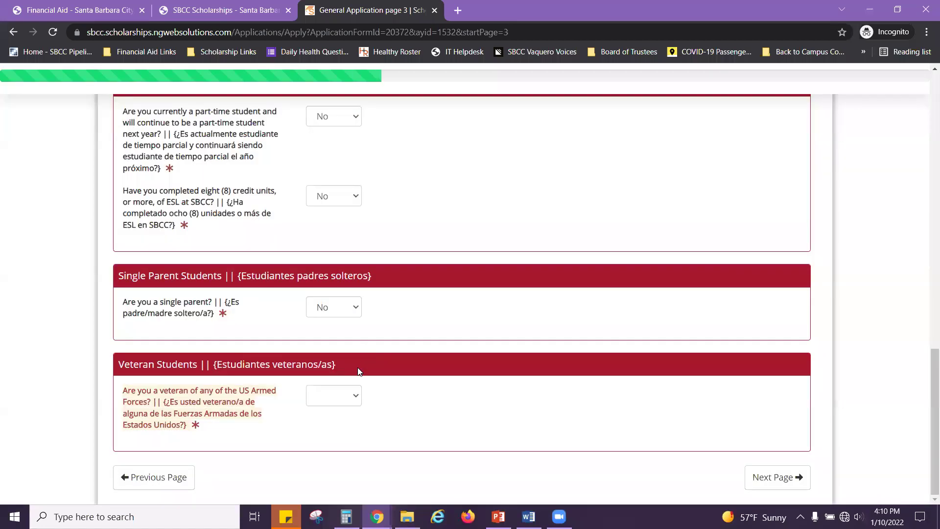
{"action": "left_click", "coordinate": [356, 395]}
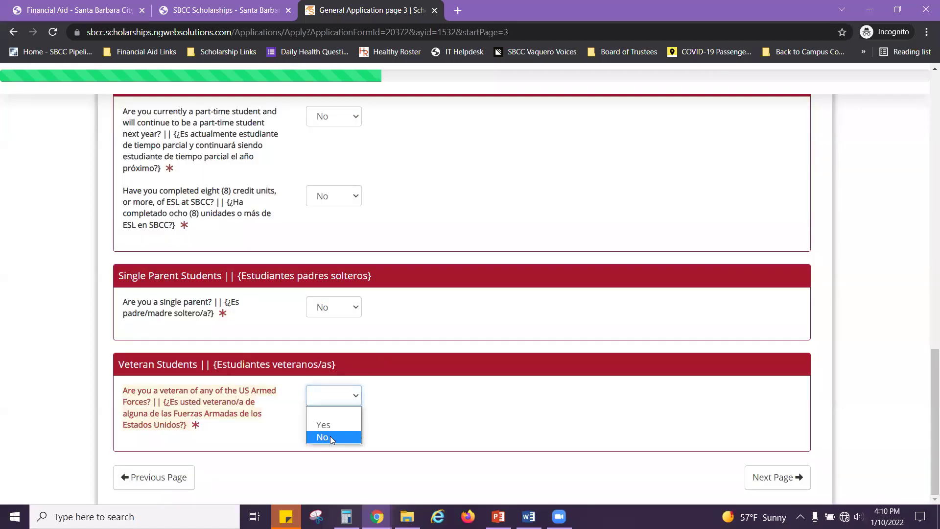
{"action": "left_click", "coordinate": [330, 437]}
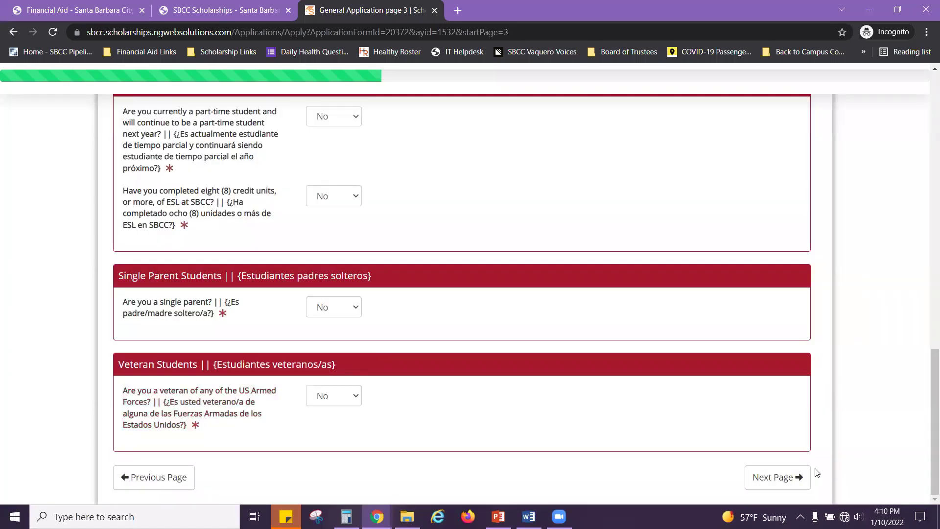
{"action": "left_click", "coordinate": [783, 480]}
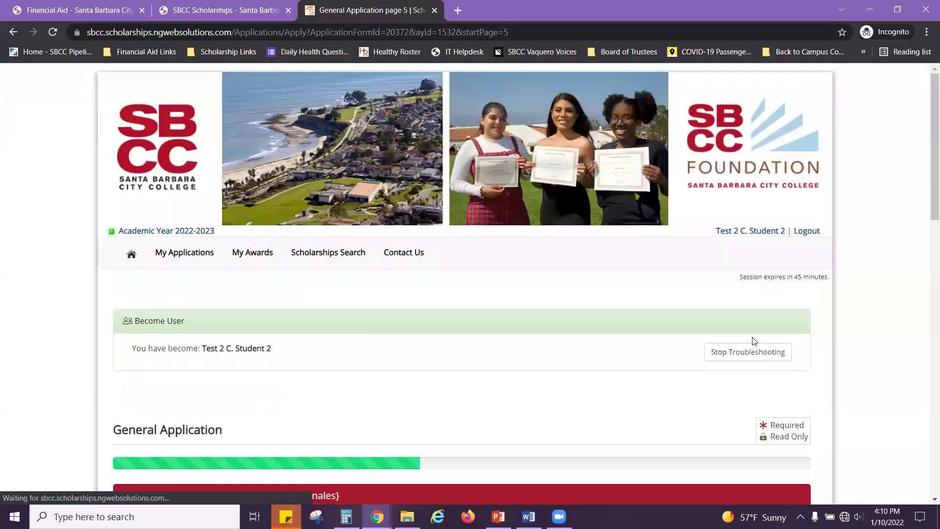
Step: Enter placeholder text 'Sam' in the background and challenges answer
{"action": "scroll", "coordinate": [568, 303], "scroll_direction": "down", "scroll_amount": 4}
{"action": "scroll", "coordinate": [552, 296], "scroll_direction": "down", "scroll_amount": 4}
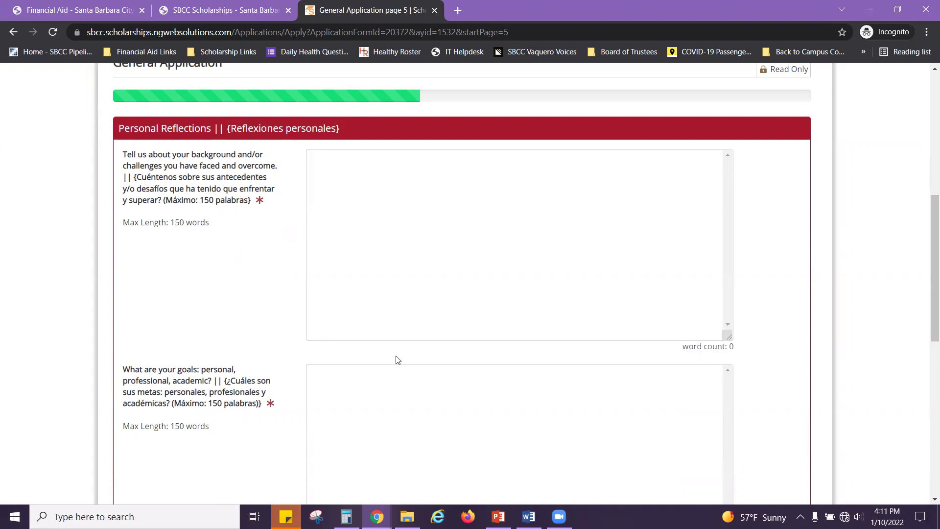
{"action": "scroll", "coordinate": [397, 392], "scroll_direction": "down", "scroll_amount": 6}
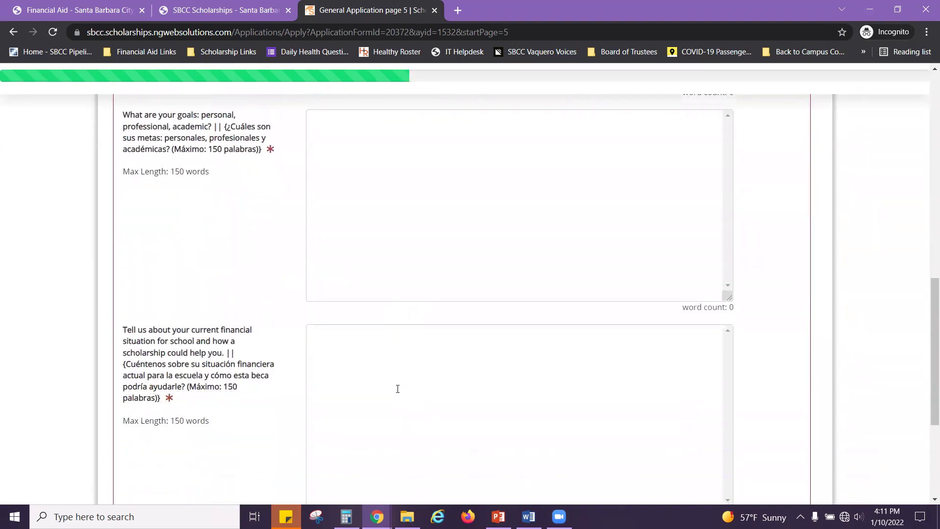
{"action": "scroll", "coordinate": [401, 386], "scroll_direction": "up", "scroll_amount": 10}
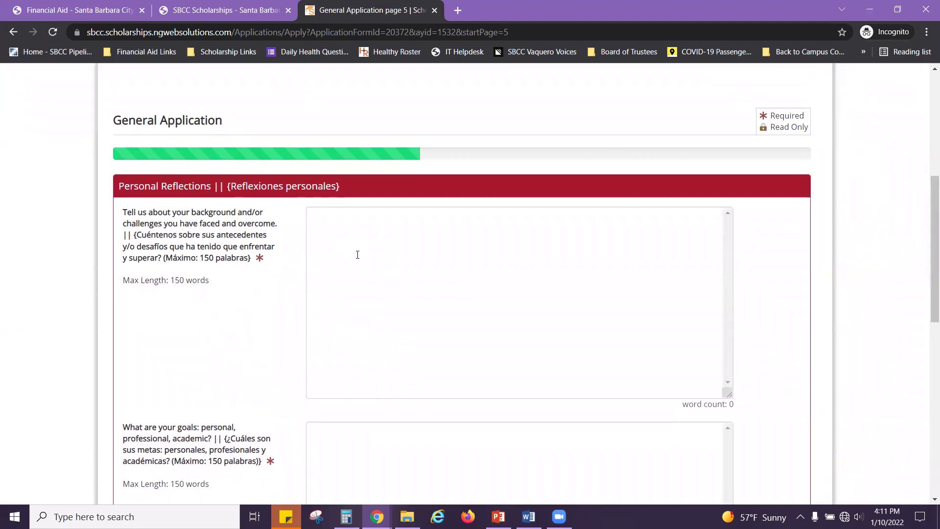
{"action": "scroll", "coordinate": [356, 253], "scroll_direction": "down", "scroll_amount": 4}
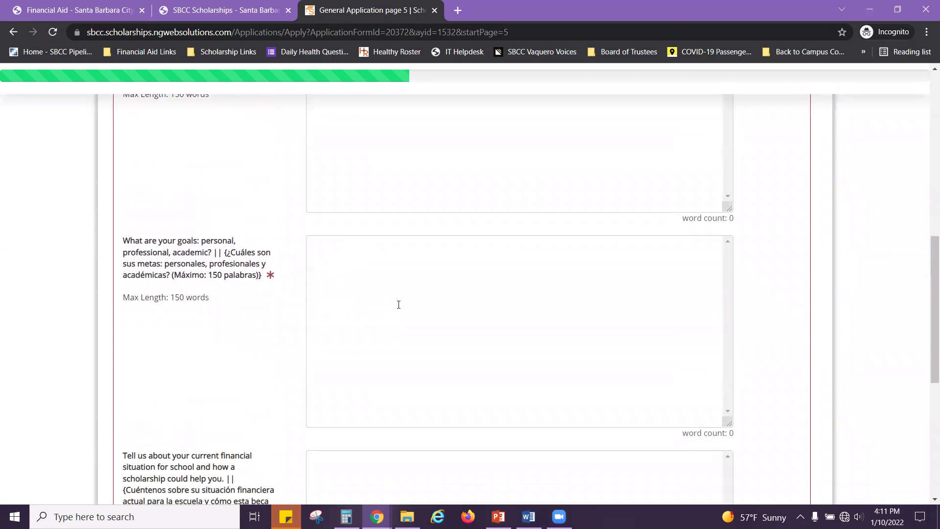
{"action": "scroll", "coordinate": [398, 304], "scroll_direction": "down", "scroll_amount": 3}
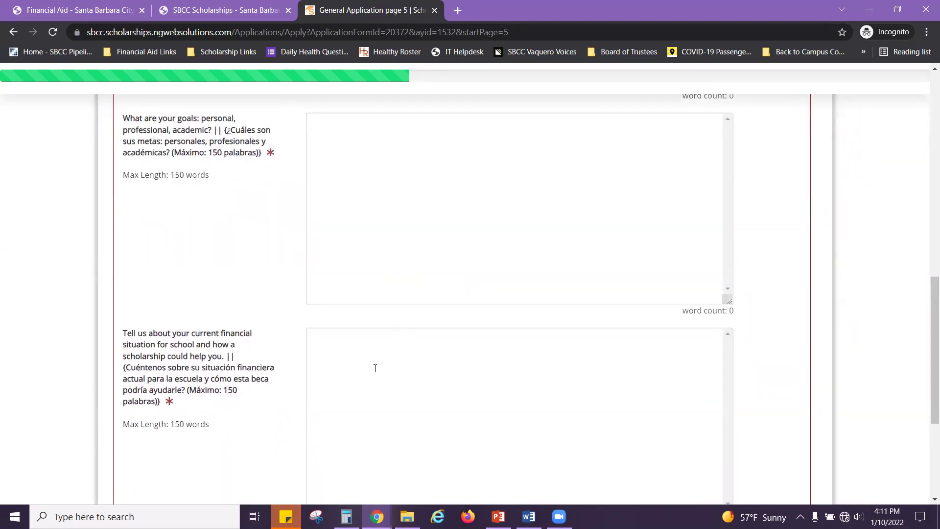
{"action": "scroll", "coordinate": [375, 368], "scroll_direction": "down", "scroll_amount": 3}
{"action": "scroll", "coordinate": [377, 370], "scroll_direction": "up", "scroll_amount": 6}
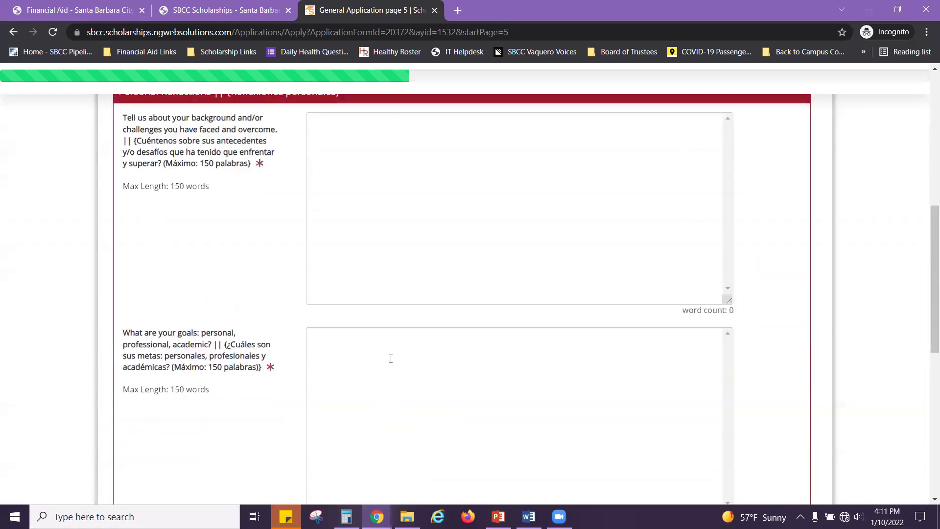
{"action": "scroll", "coordinate": [390, 359], "scroll_direction": "up", "scroll_amount": 2}
{"action": "left_click", "coordinate": [419, 292]}
{"action": "type", "text": "Sample"}
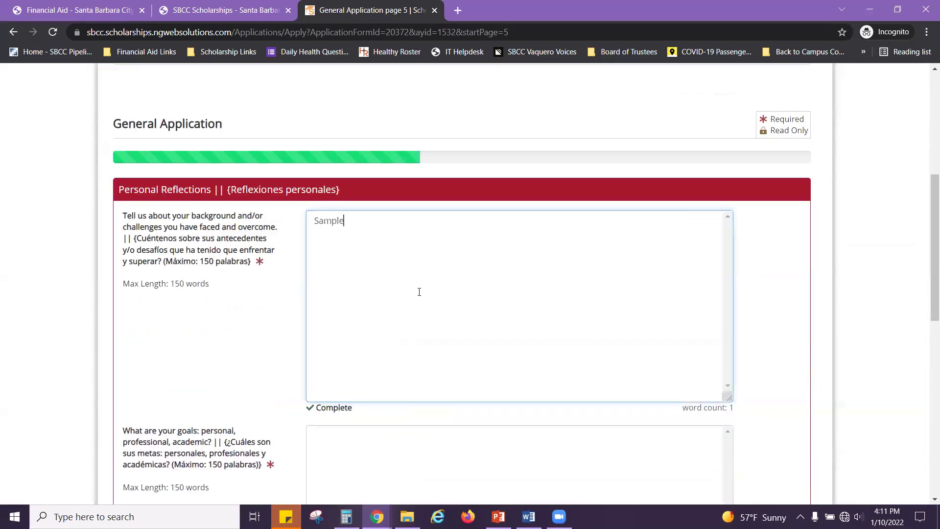
Step: Enter 'Sample' as the goals answer and move to the financial situation answer
{"action": "scroll", "coordinate": [399, 346], "scroll_direction": "down", "scroll_amount": 3}
{"action": "left_click", "coordinate": [399, 350]}
{"action": "type", "text": "Sample"}
{"action": "key", "text": "Tab"}
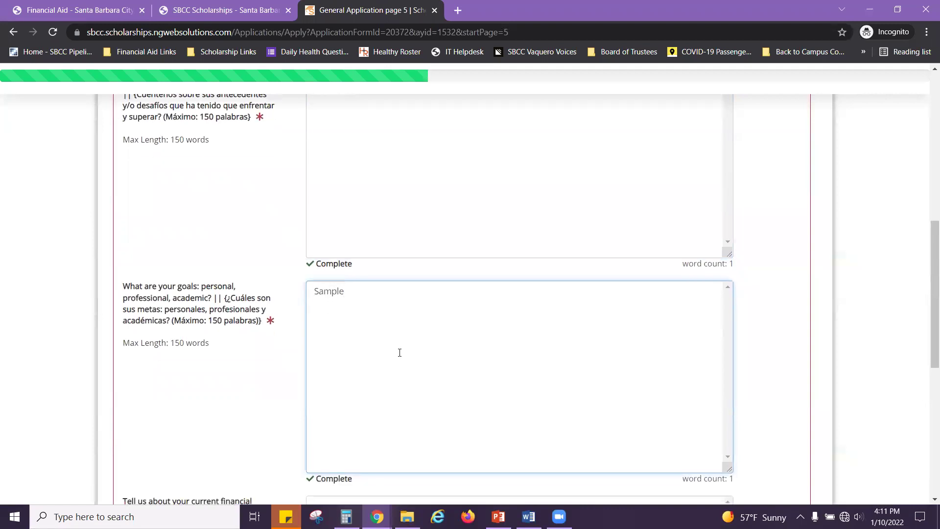
{"action": "type", "text": "Sample"}
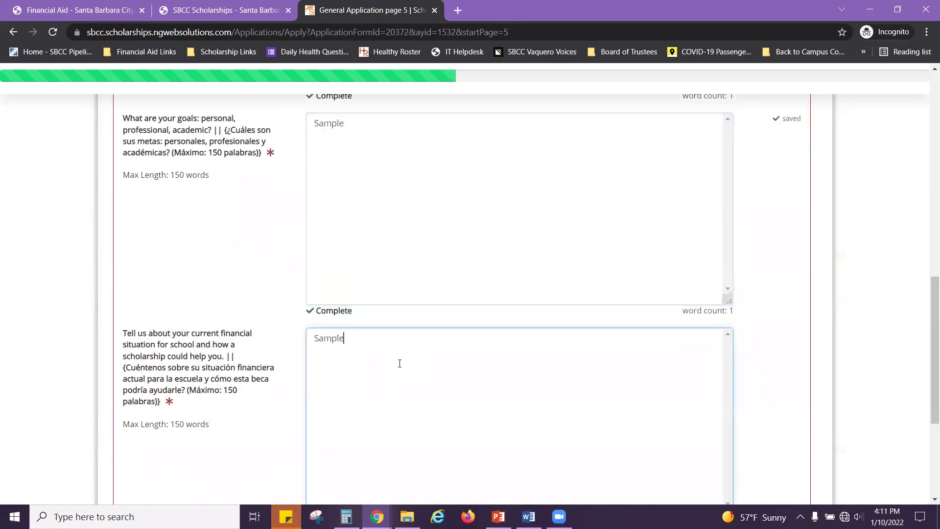
{"action": "scroll", "coordinate": [389, 368], "scroll_direction": "down", "scroll_amount": 5}
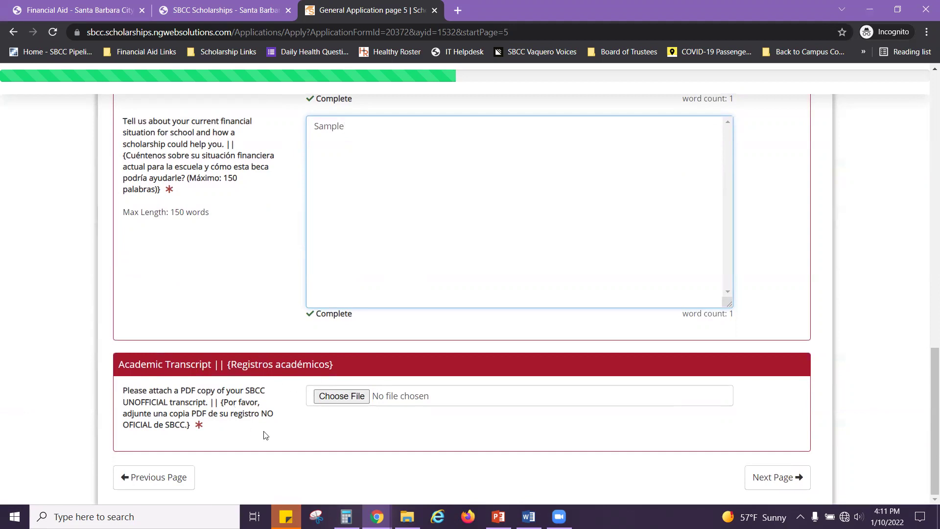
Step: Upload Transcript.pdf from Desktop > ScholarshipWorkshop as the unofficial transcript
{"action": "left_click", "coordinate": [351, 402]}
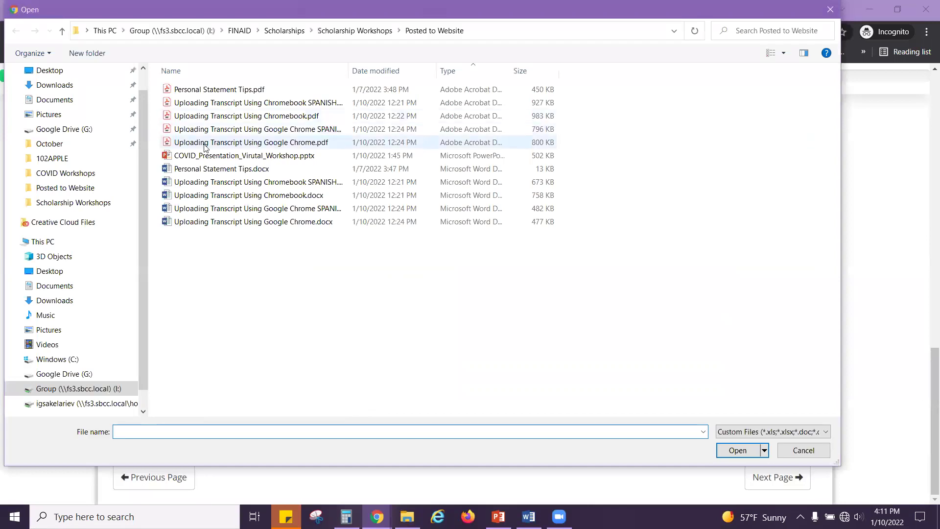
{"action": "left_click", "coordinate": [64, 270]}
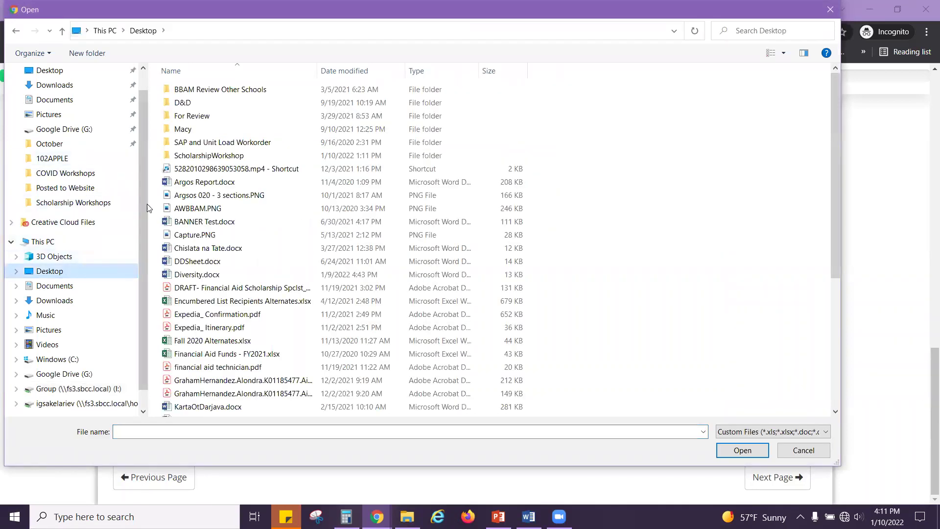
{"action": "double_click", "coordinate": [218, 156]}
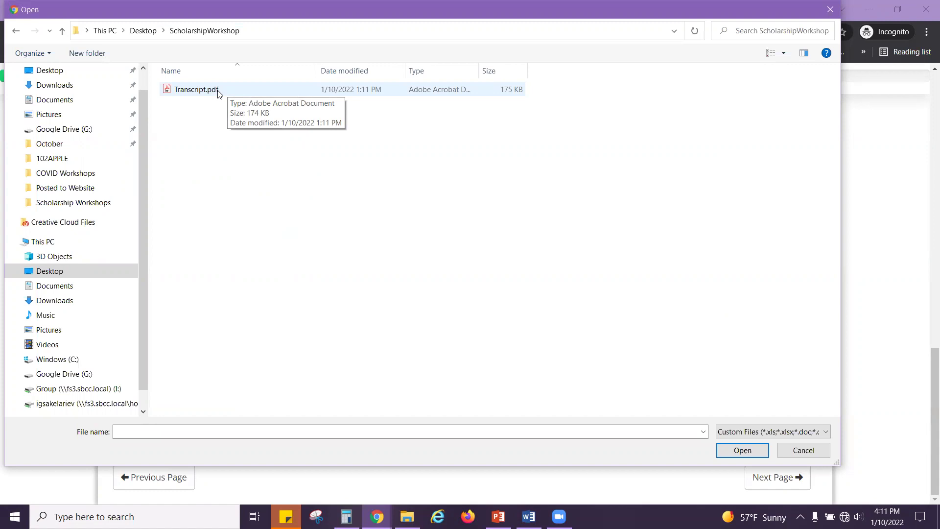
{"action": "left_click", "coordinate": [189, 93]}
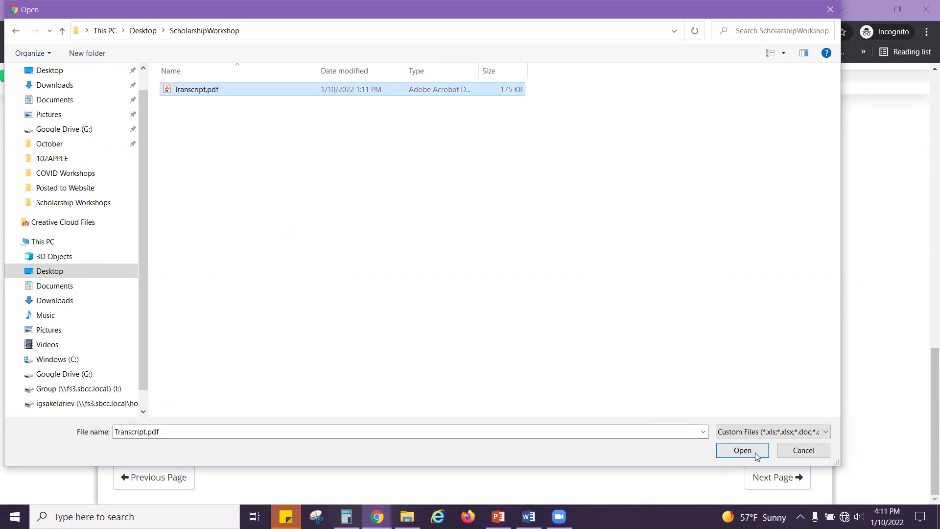
{"action": "left_click", "coordinate": [742, 450]}
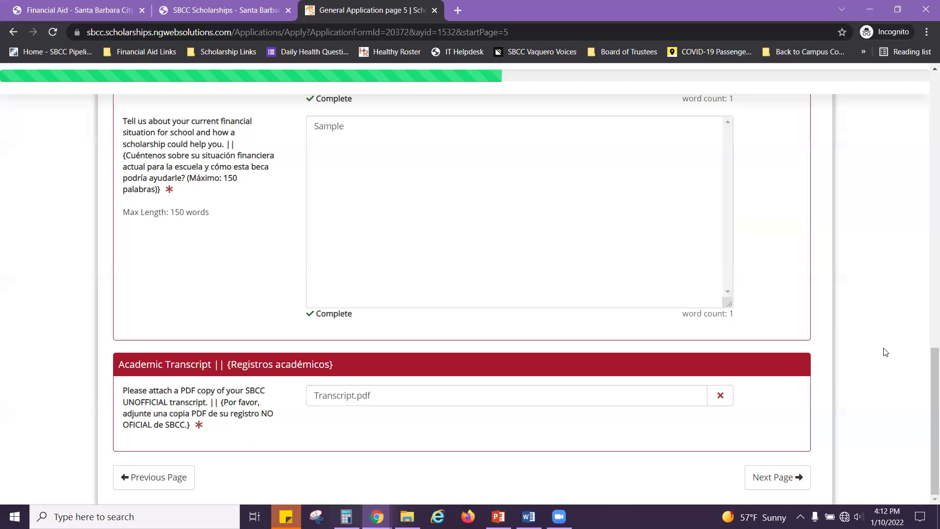
Step: Advance to the Languages page and set the French and Spanish study questions to No
{"action": "left_click", "coordinate": [778, 477]}
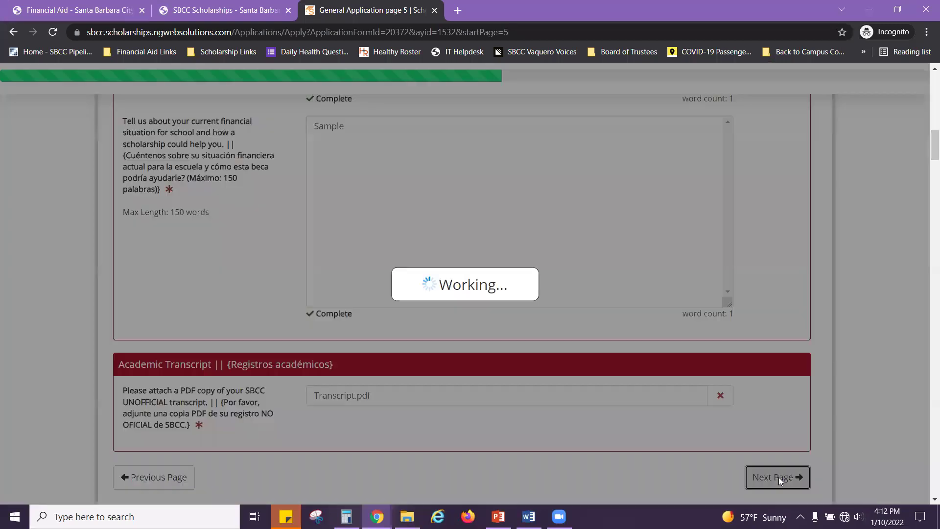
{"action": "scroll", "coordinate": [825, 339], "scroll_direction": "down", "scroll_amount": 3}
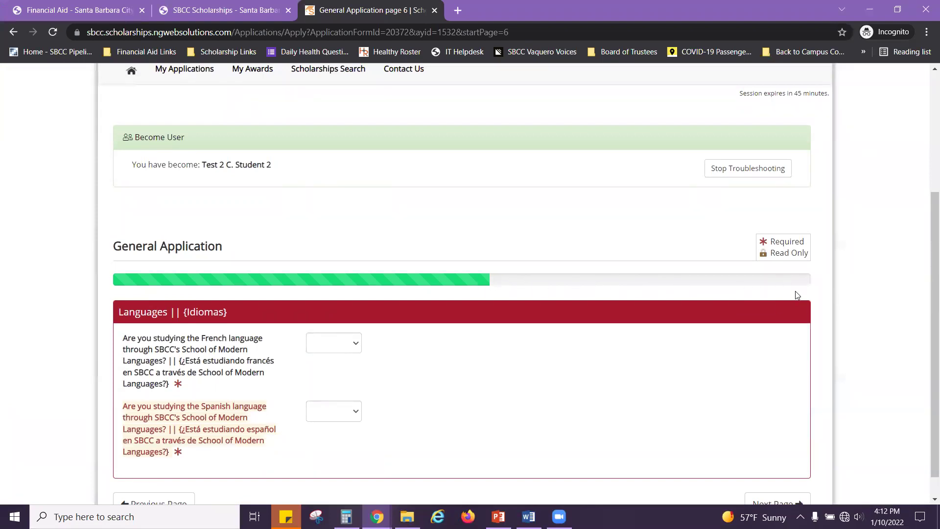
{"action": "scroll", "coordinate": [488, 346], "scroll_direction": "down", "scroll_amount": 1}
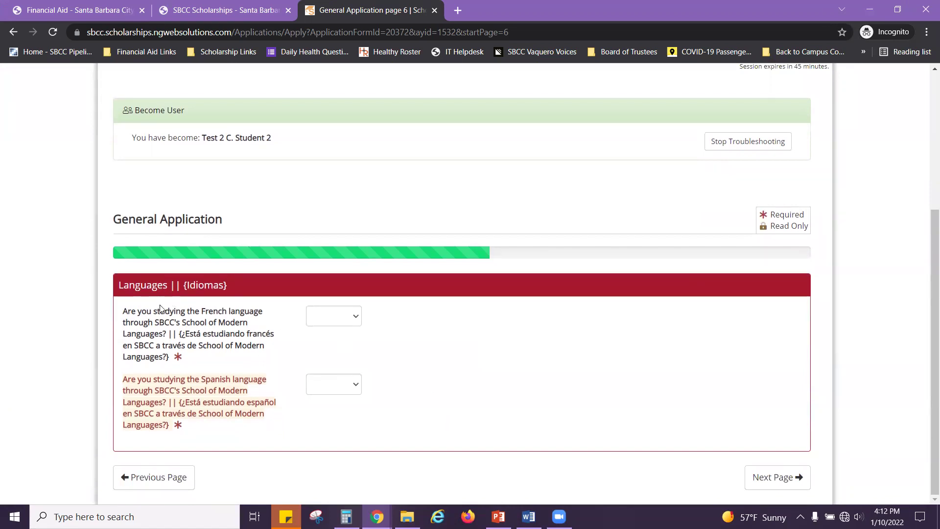
{"action": "left_click", "coordinate": [353, 316]}
{"action": "left_click", "coordinate": [332, 359]}
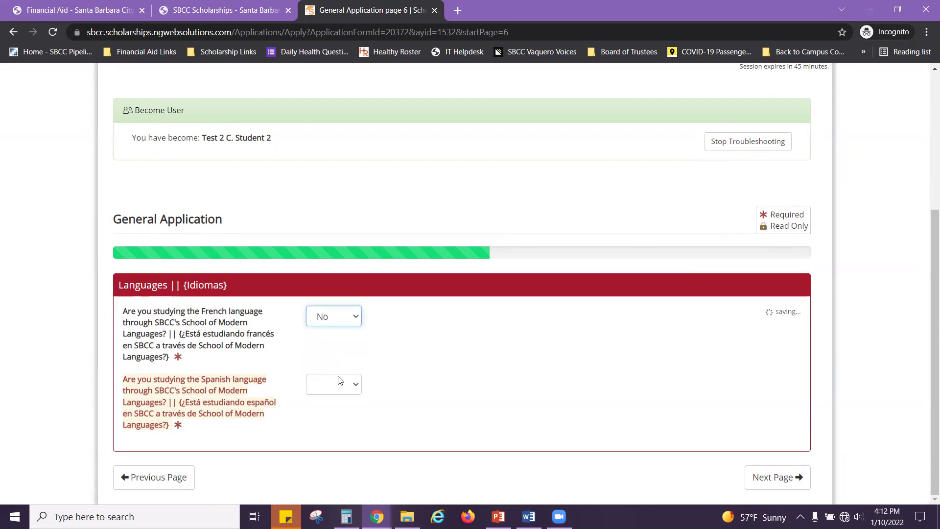
{"action": "left_click", "coordinate": [356, 385]}
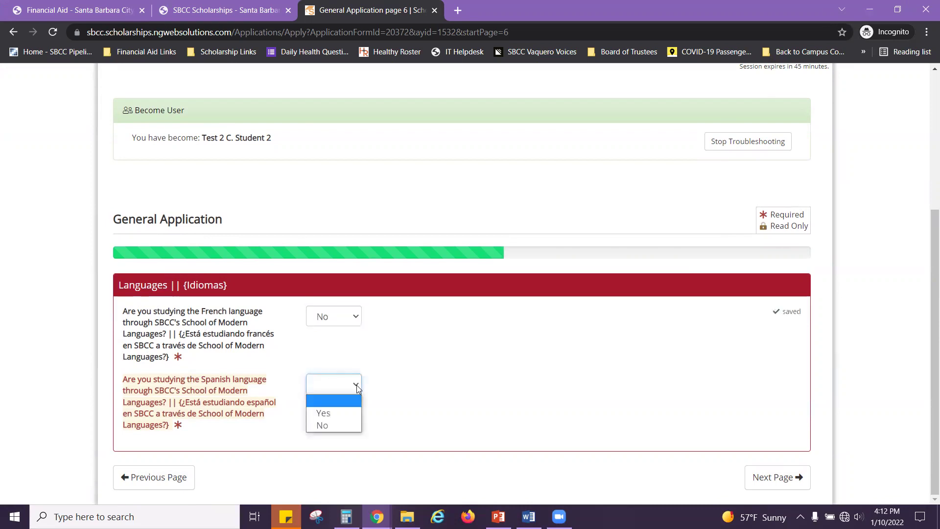
{"action": "left_click", "coordinate": [335, 424]}
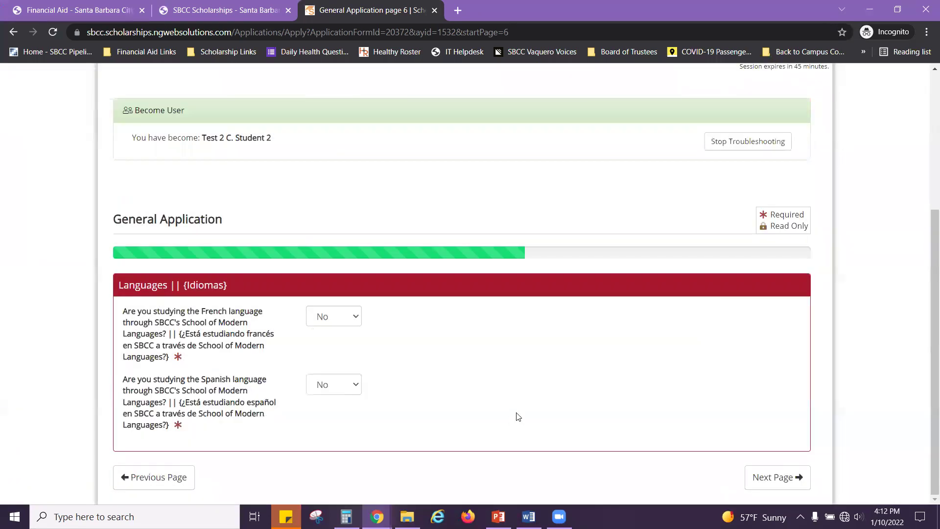
{"action": "scroll", "coordinate": [604, 404], "scroll_direction": "up", "scroll_amount": 2}
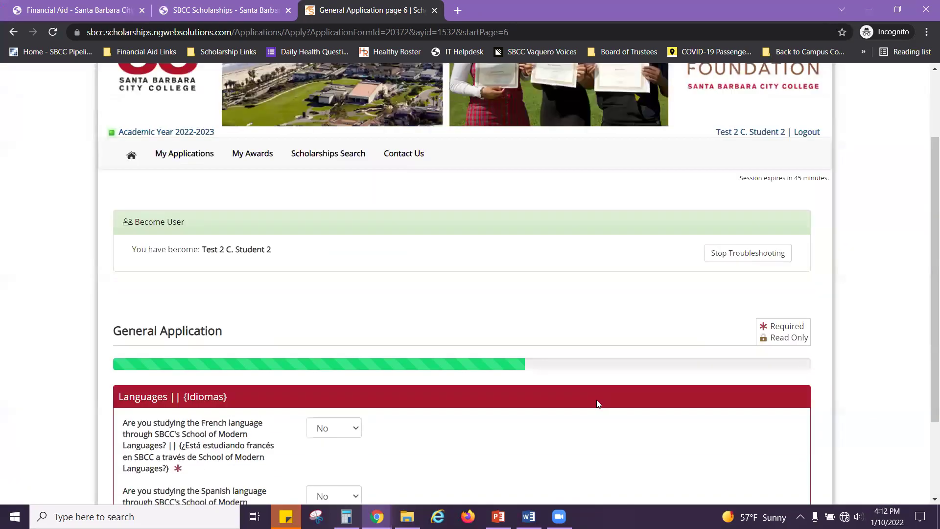
{"action": "scroll", "coordinate": [597, 402], "scroll_direction": "up", "scroll_amount": 1}
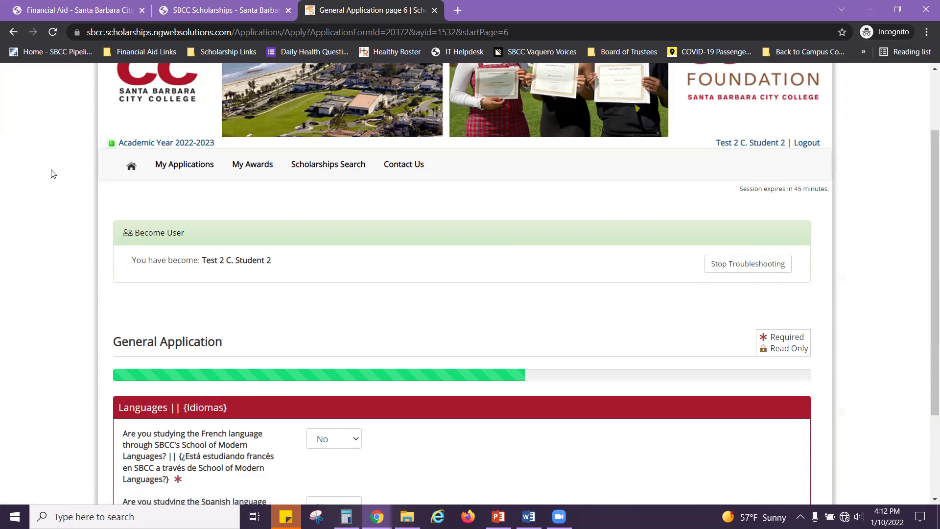
Step: Go to My Applications and review the seven listed applications and their statuses
{"action": "left_click", "coordinate": [195, 169]}
{"action": "scroll", "coordinate": [280, 283], "scroll_direction": "down", "scroll_amount": 4}
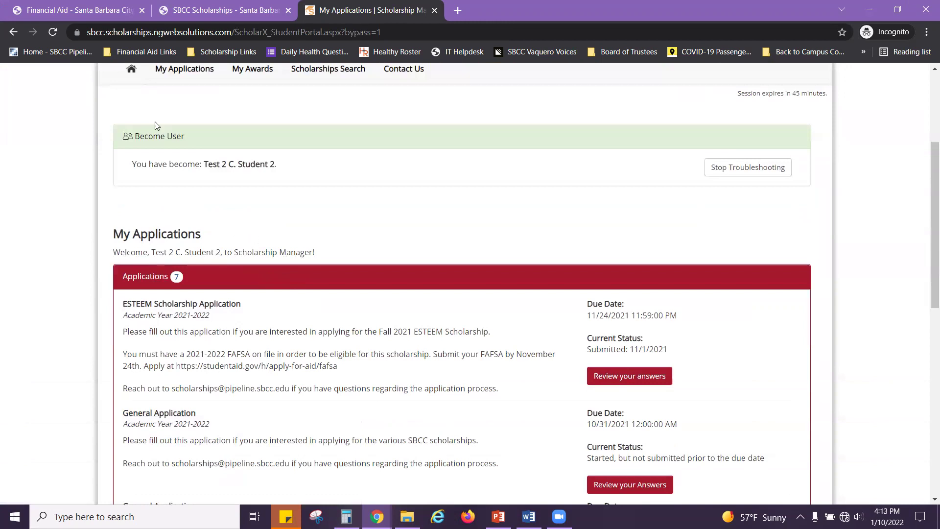
{"action": "scroll", "coordinate": [250, 238], "scroll_direction": "down", "scroll_amount": 1}
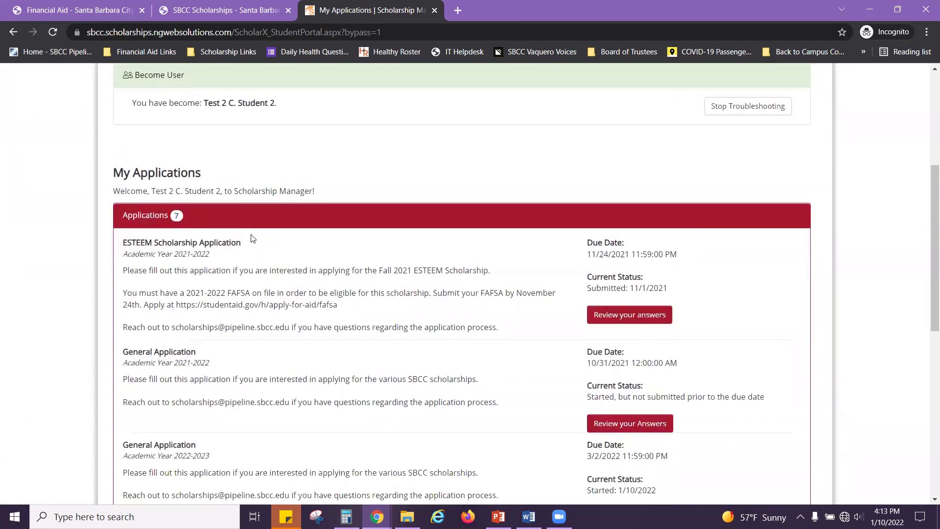
{"action": "scroll", "coordinate": [254, 239], "scroll_direction": "down", "scroll_amount": 3}
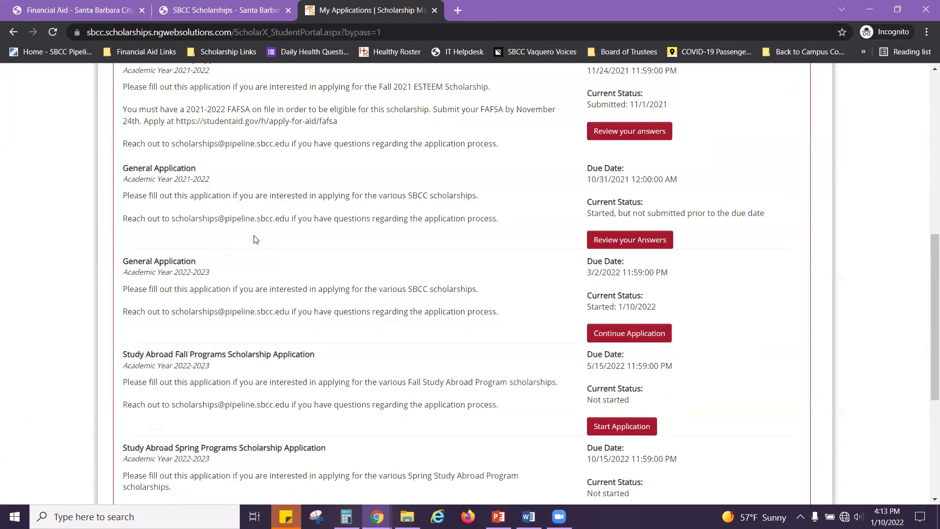
{"action": "scroll", "coordinate": [254, 238], "scroll_direction": "down", "scroll_amount": 1}
{"action": "scroll", "coordinate": [257, 239], "scroll_direction": "down", "scroll_amount": 3}
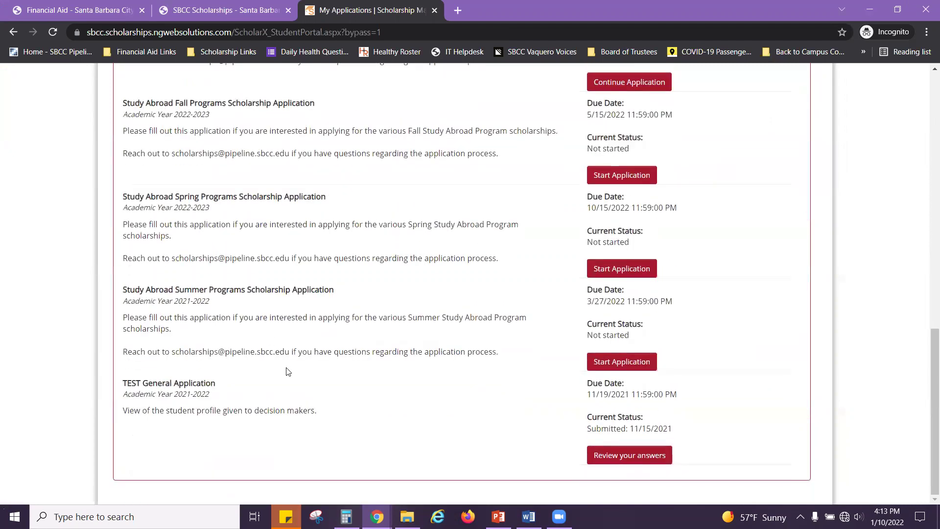
{"action": "scroll", "coordinate": [345, 413], "scroll_direction": "up", "scroll_amount": 2}
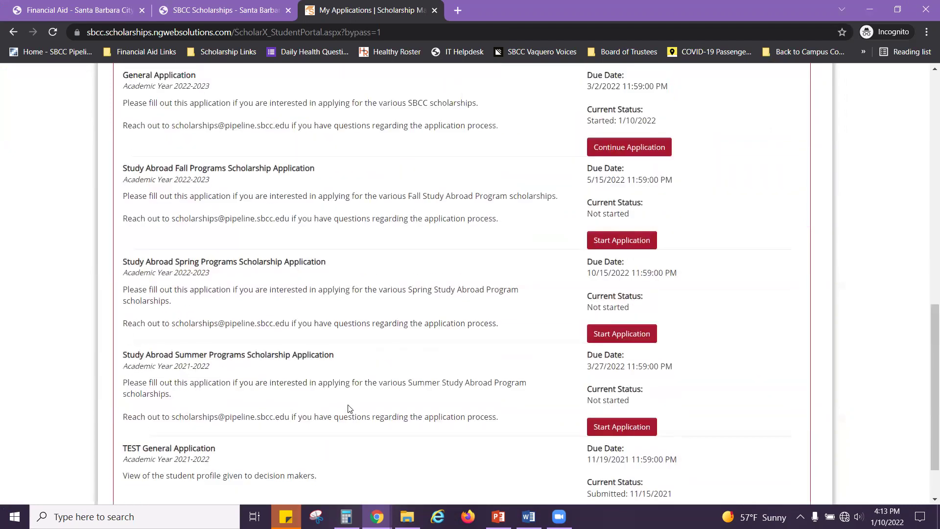
{"action": "scroll", "coordinate": [351, 402], "scroll_direction": "up", "scroll_amount": 2}
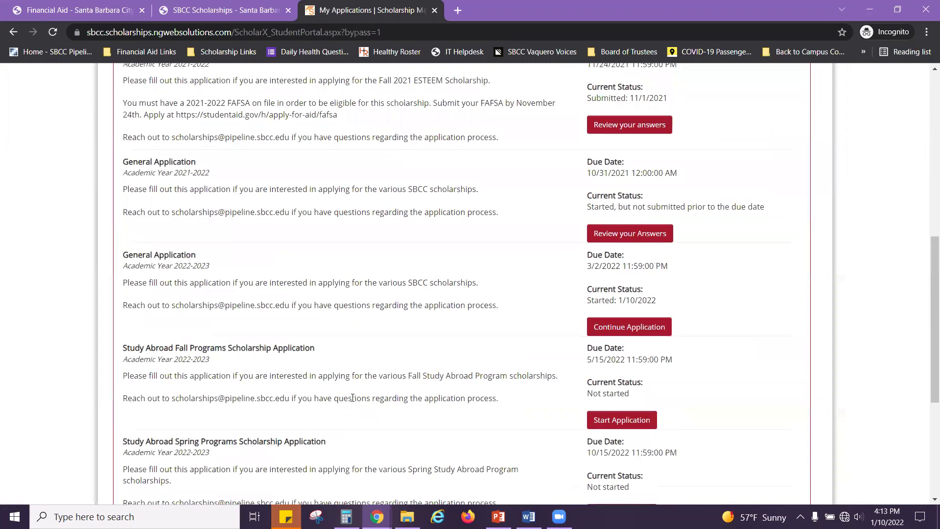
{"action": "scroll", "coordinate": [359, 394], "scroll_direction": "up", "scroll_amount": 4}
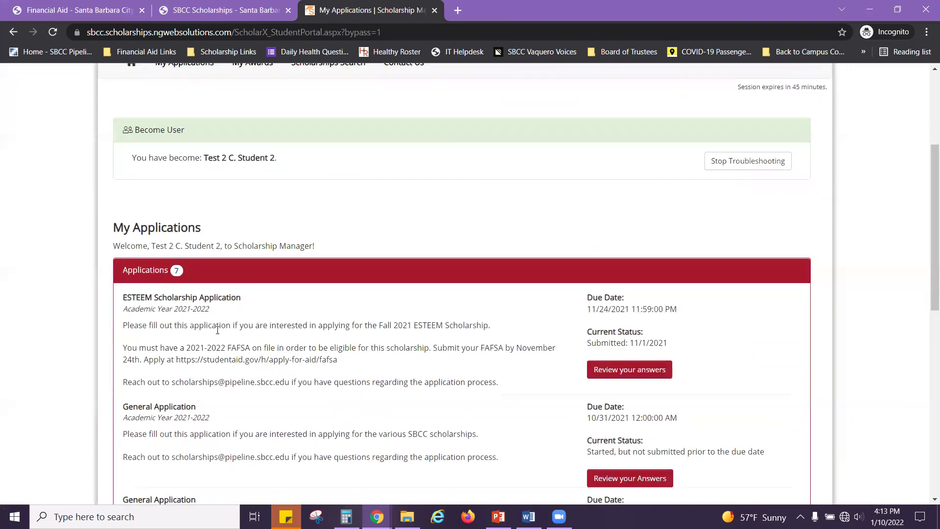
{"action": "scroll", "coordinate": [193, 195], "scroll_direction": "up", "scroll_amount": 1}
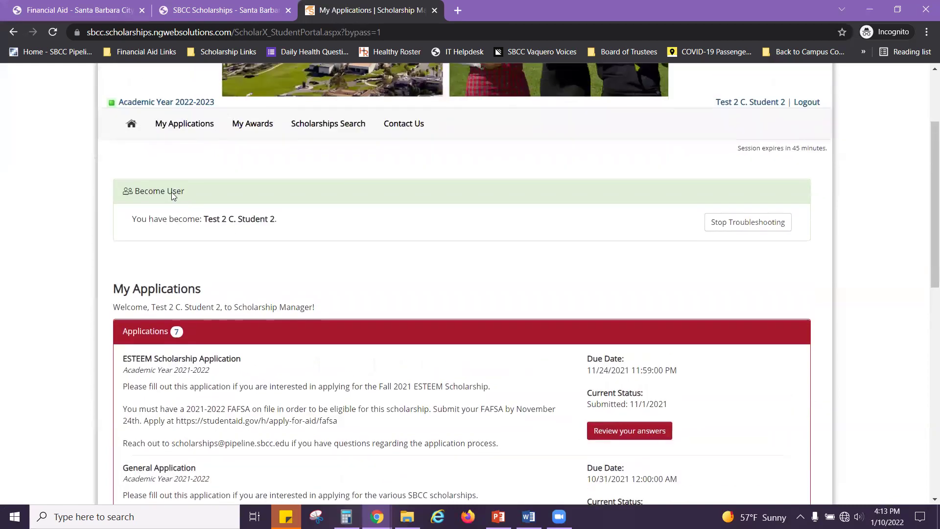
Step: Return to the applicant home page and resume the in-progress General Application
{"action": "left_click", "coordinate": [133, 128]}
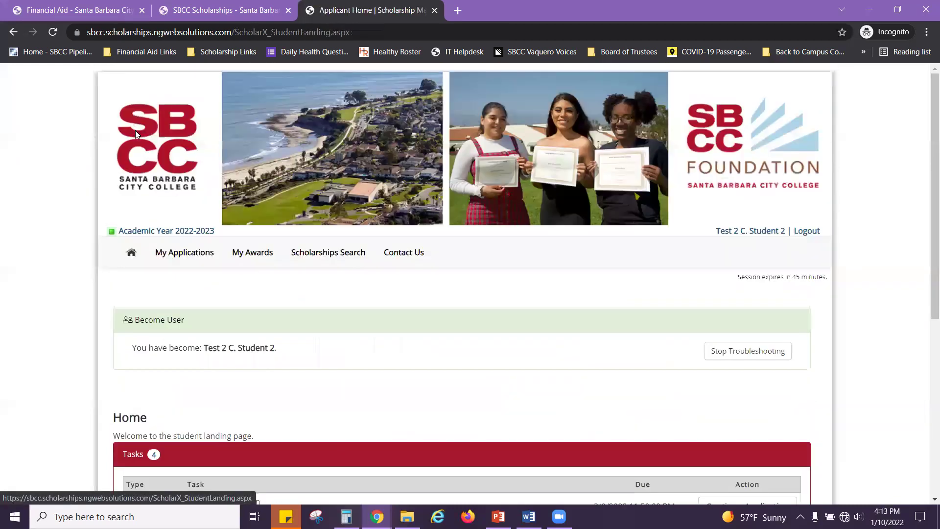
{"action": "scroll", "coordinate": [415, 358], "scroll_direction": "down", "scroll_amount": 2}
{"action": "scroll", "coordinate": [415, 351], "scroll_direction": "down", "scroll_amount": 2}
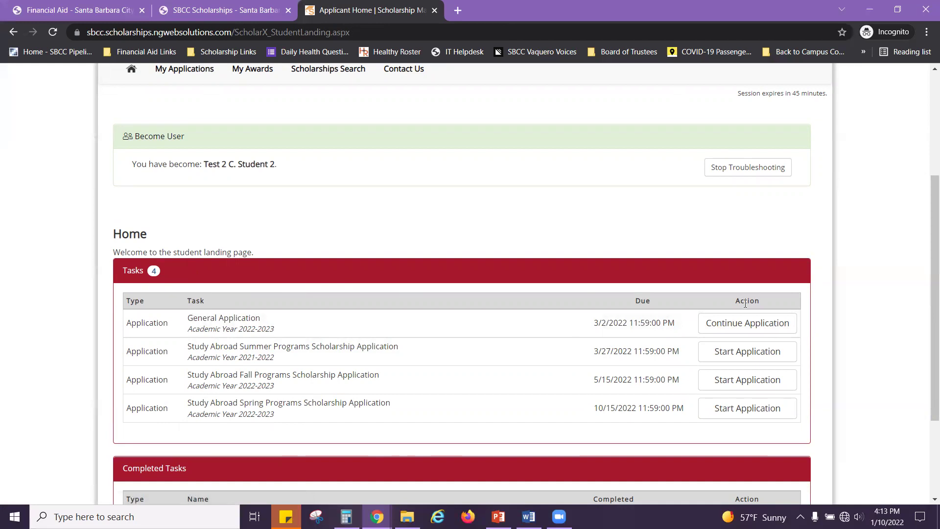
{"action": "left_click", "coordinate": [749, 323]}
Step: Advance past the answered pages 1 and 2 to page 3
{"action": "scroll", "coordinate": [632, 352], "scroll_direction": "down", "scroll_amount": 7}
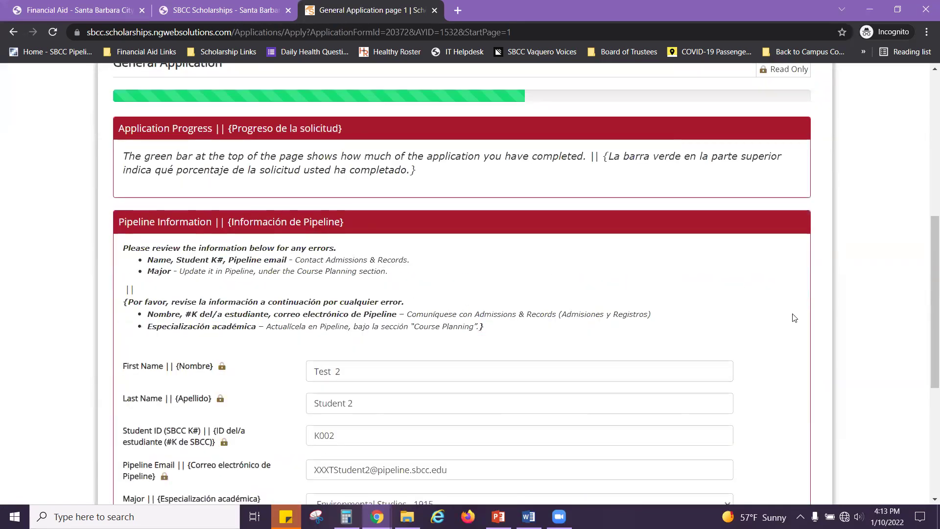
{"action": "scroll", "coordinate": [818, 323], "scroll_direction": "down", "scroll_amount": 5}
{"action": "scroll", "coordinate": [832, 391], "scroll_direction": "down", "scroll_amount": 1}
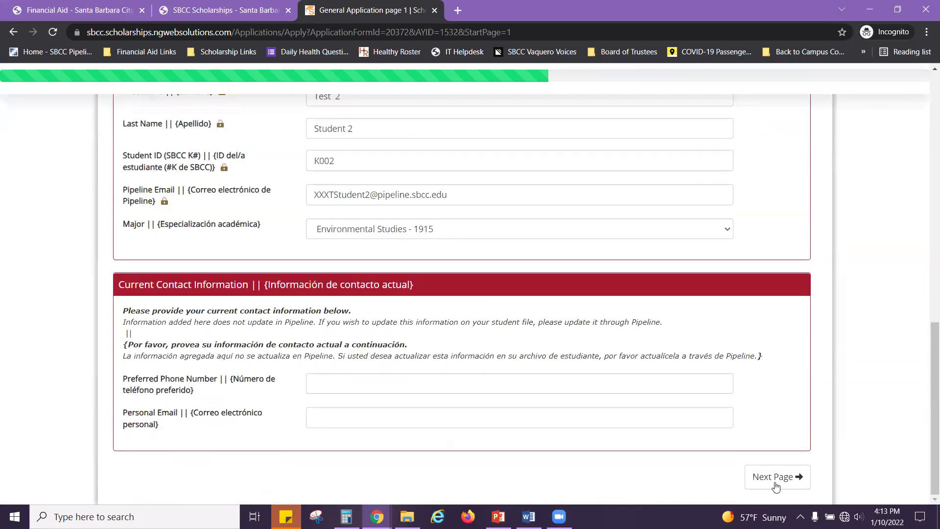
{"action": "left_click", "coordinate": [774, 482]}
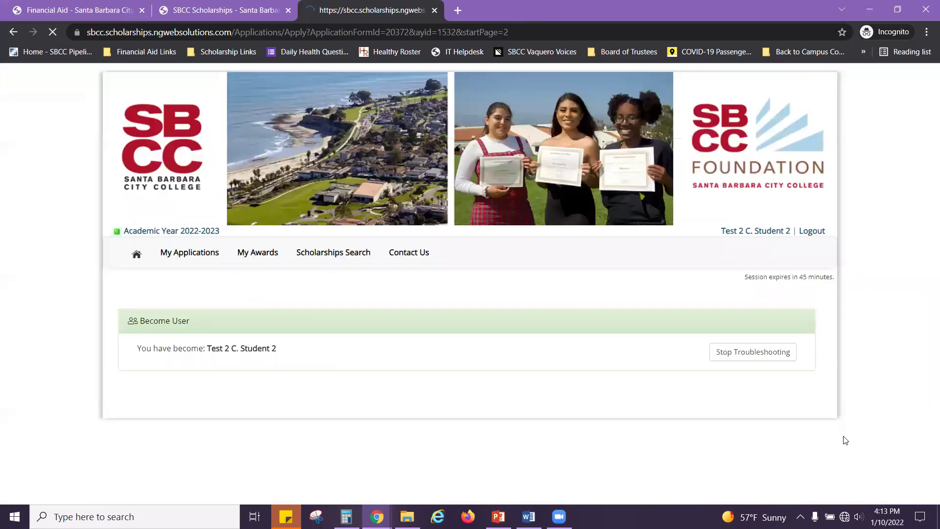
{"action": "scroll", "coordinate": [846, 435], "scroll_direction": "down", "scroll_amount": 15}
{"action": "scroll", "coordinate": [845, 435], "scroll_direction": "down", "scroll_amount": 1}
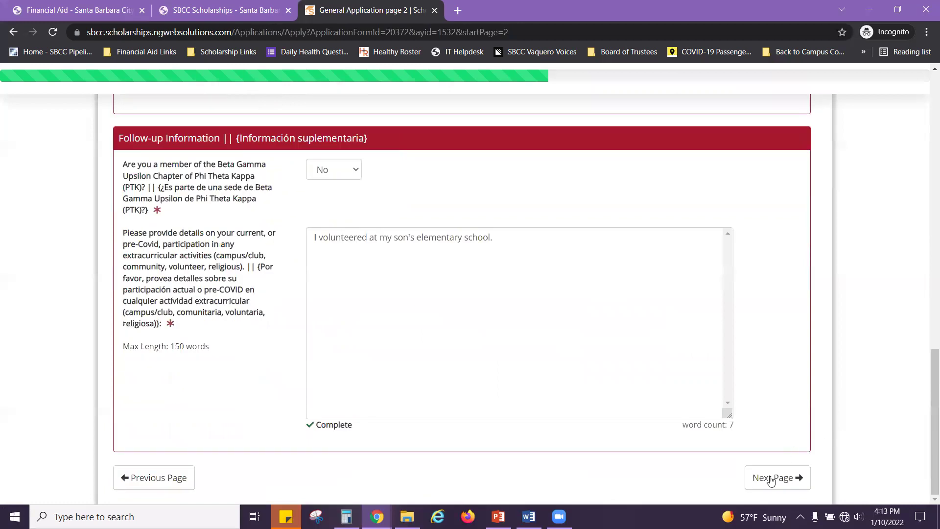
{"action": "left_click", "coordinate": [777, 479]}
Step: Continue past pages 3, 5 and 6 to page 7, Art Portfolio Acknowledgement
{"action": "scroll", "coordinate": [856, 375], "scroll_direction": "down", "scroll_amount": 7}
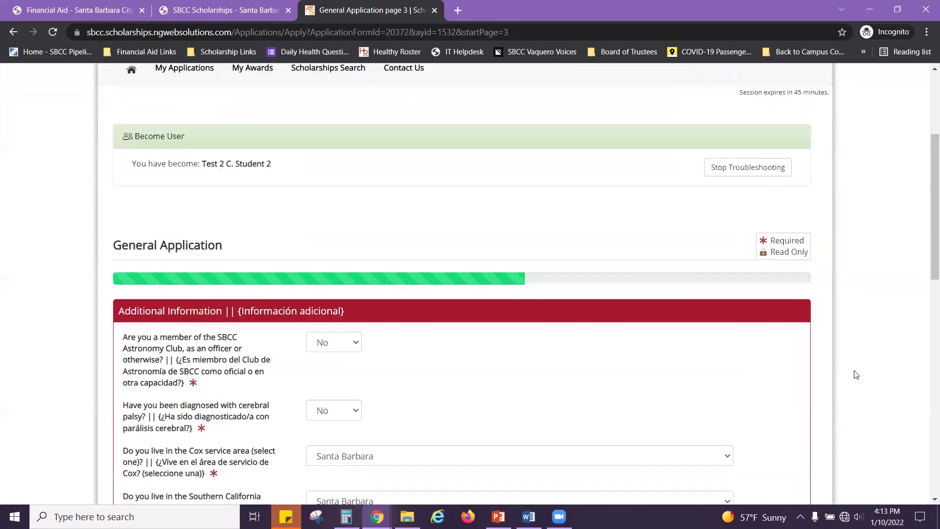
{"action": "scroll", "coordinate": [856, 375], "scroll_direction": "down", "scroll_amount": 10}
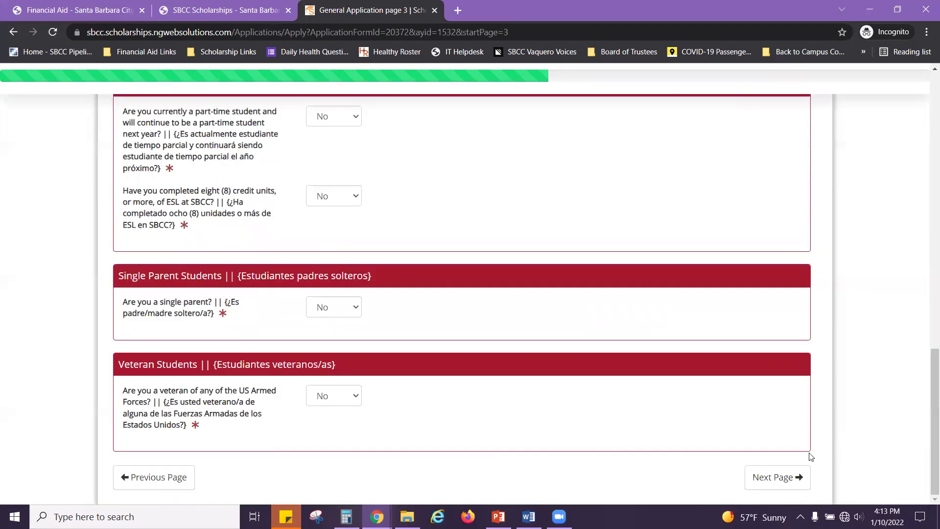
{"action": "left_click", "coordinate": [778, 476]}
{"action": "scroll", "coordinate": [858, 311], "scroll_direction": "down", "scroll_amount": 15}
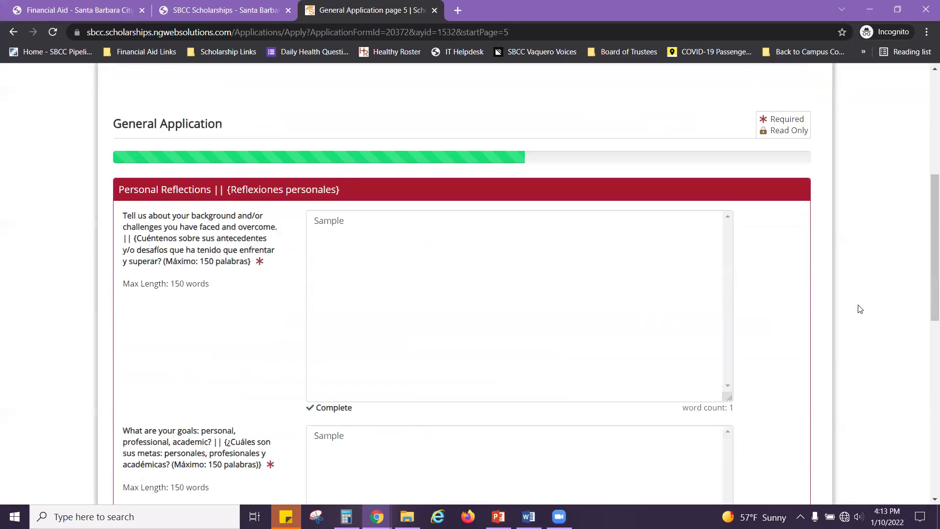
{"action": "scroll", "coordinate": [849, 407], "scroll_direction": "down", "scroll_amount": 2}
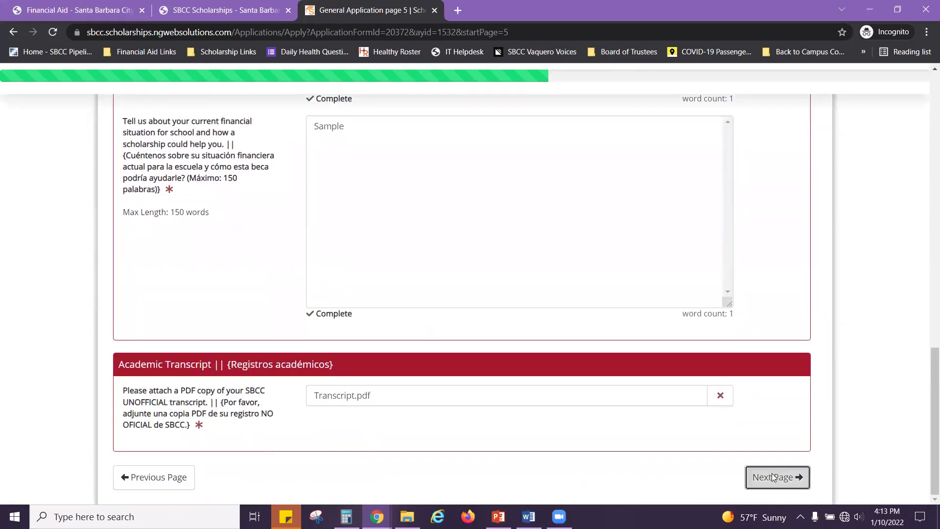
{"action": "left_click", "coordinate": [771, 476]}
{"action": "scroll", "coordinate": [848, 345], "scroll_direction": "down", "scroll_amount": 5}
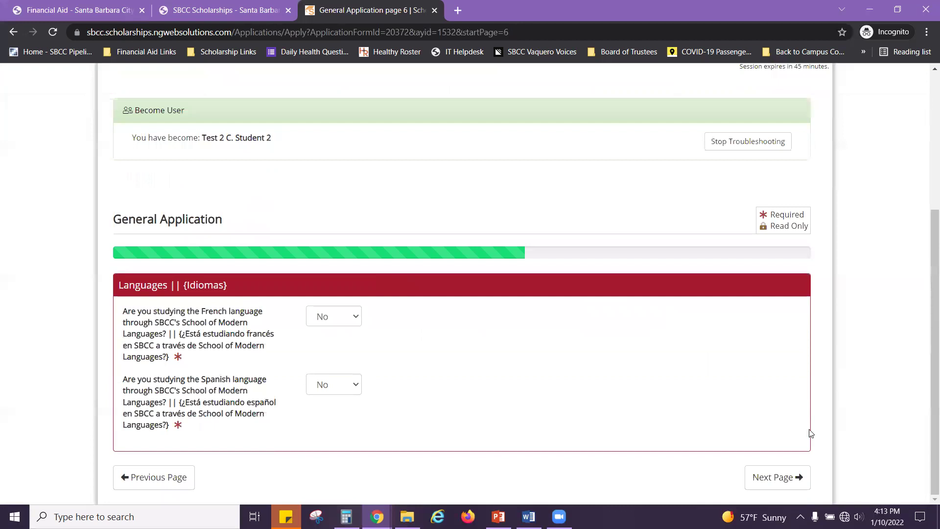
{"action": "left_click", "coordinate": [781, 478]}
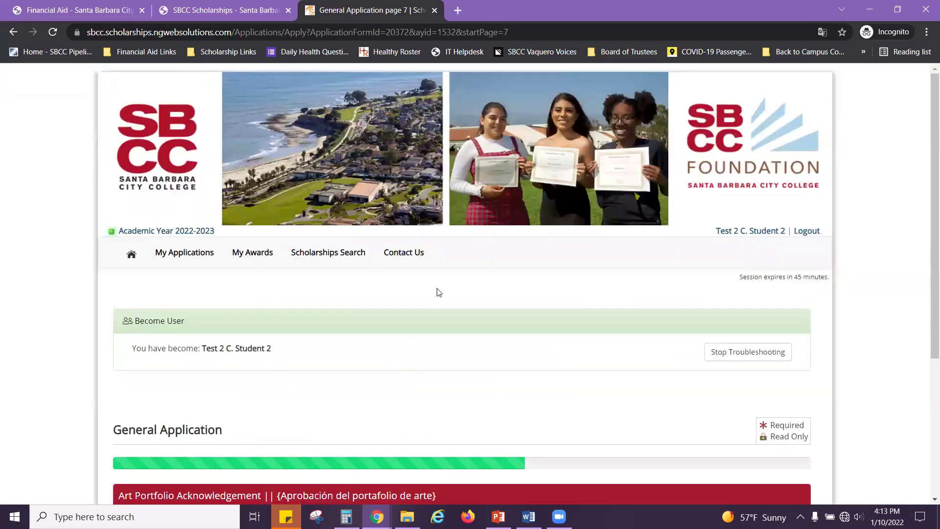
Step: Answer Yes to the art portfolio question and continue to the recommendations page
{"action": "scroll", "coordinate": [439, 292], "scroll_direction": "down", "scroll_amount": 4}
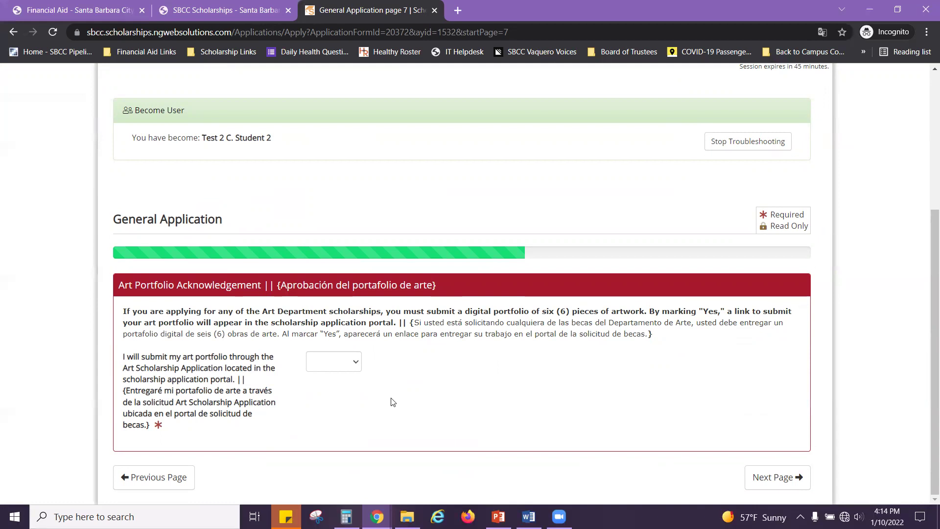
{"action": "left_click", "coordinate": [356, 364]}
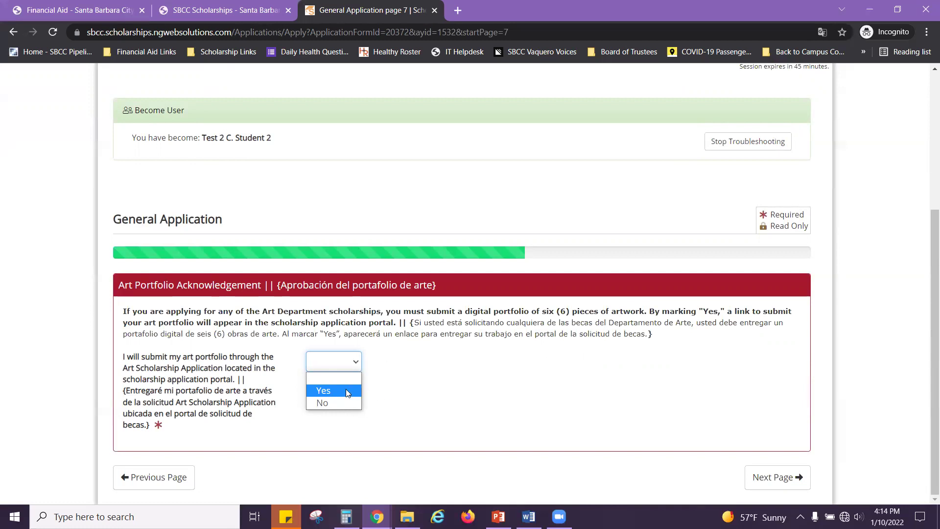
{"action": "left_click", "coordinate": [326, 391]}
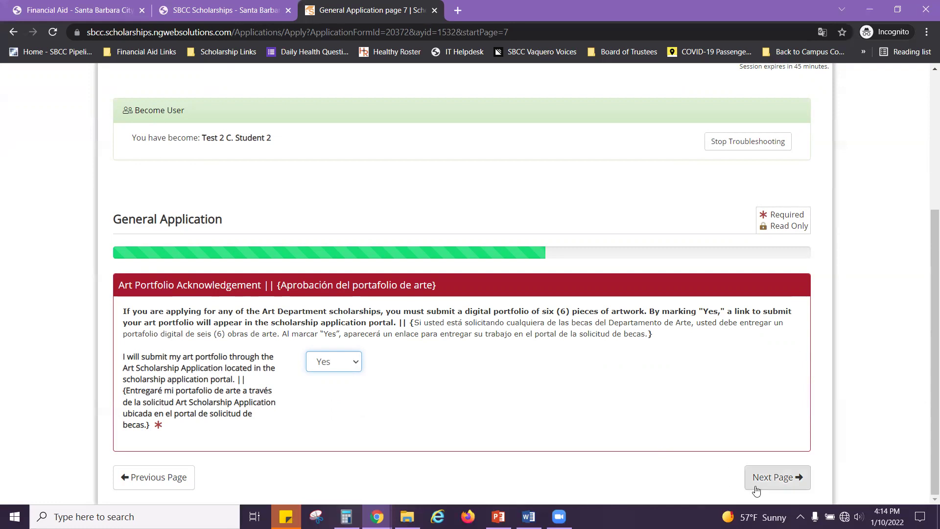
{"action": "left_click", "coordinate": [775, 481]}
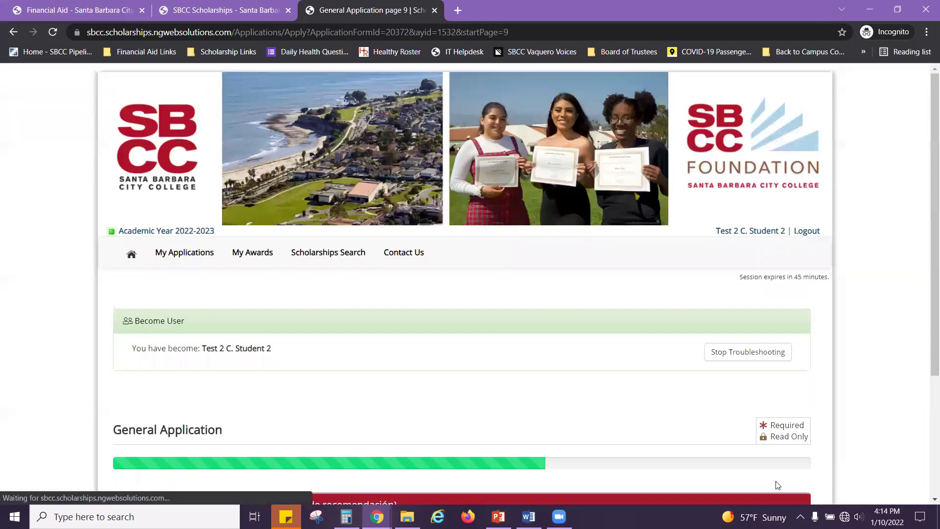
{"action": "scroll", "coordinate": [659, 393], "scroll_direction": "down", "scroll_amount": 4}
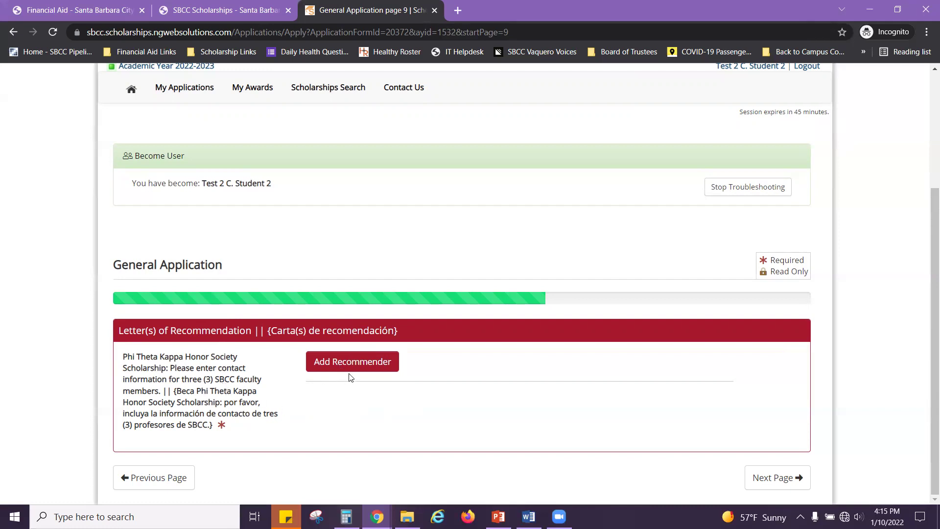
Step: Add Faculty 1 as a recommender with the scholarships office e-mail and send the request
{"action": "left_click", "coordinate": [363, 368]}
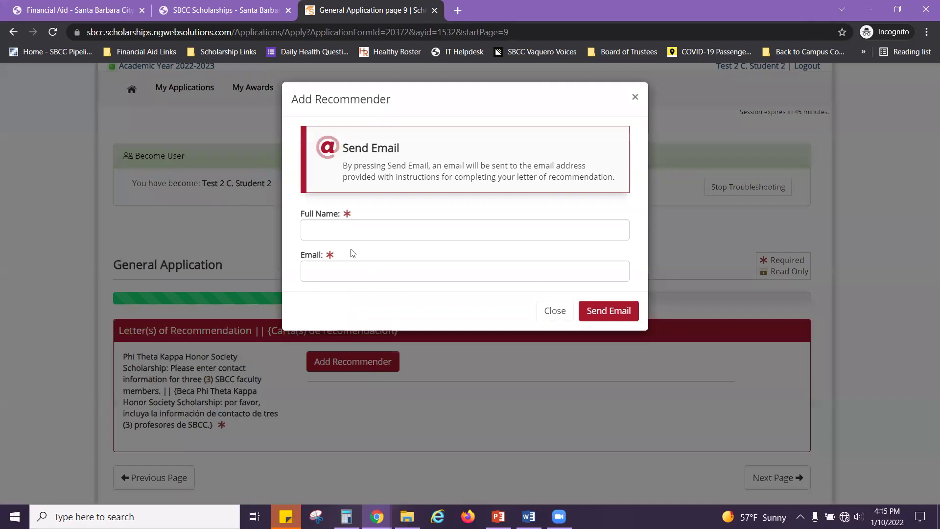
{"action": "left_click", "coordinate": [345, 232]}
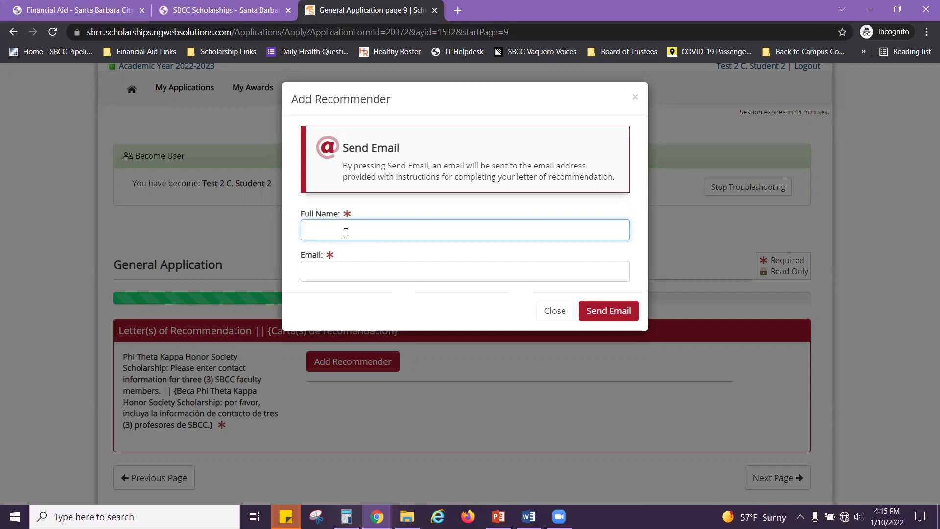
{"action": "type", "text": "Faculty 1"}
{"action": "left_click", "coordinate": [355, 275]}
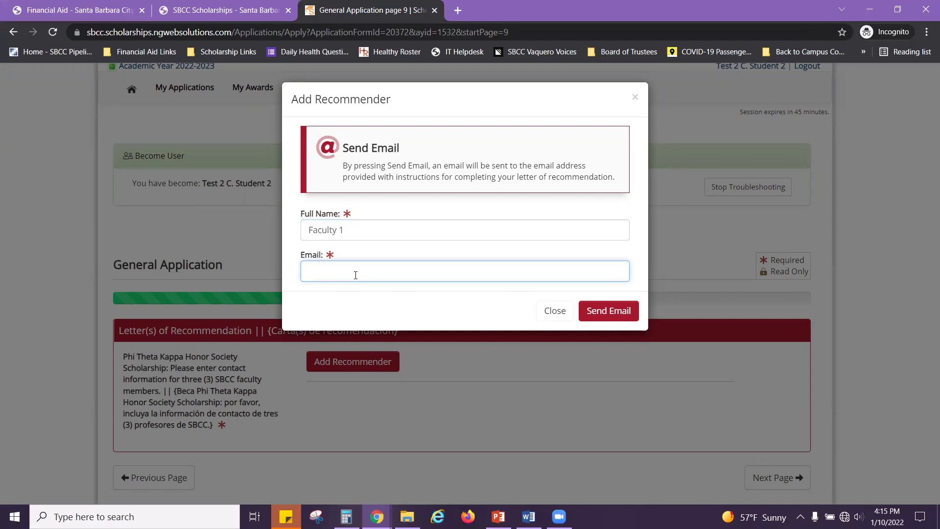
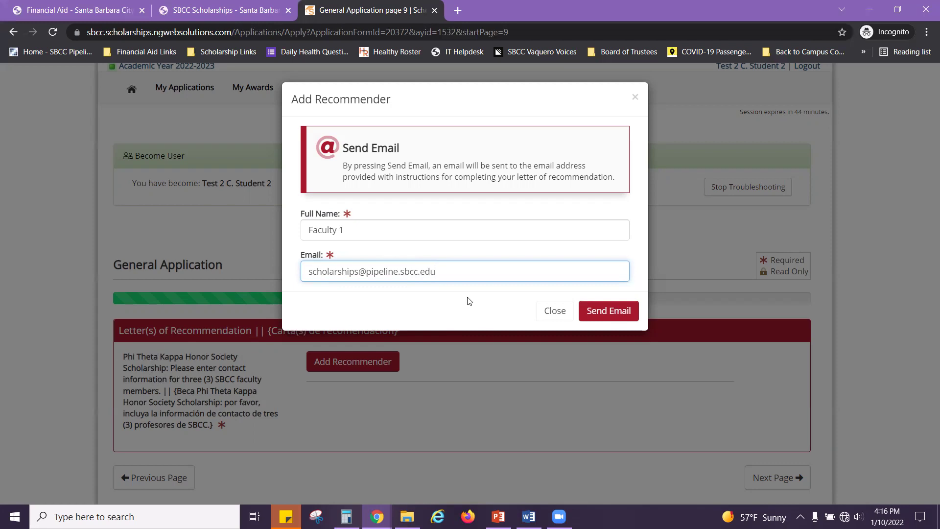
{"action": "left_click", "coordinate": [624, 314]}
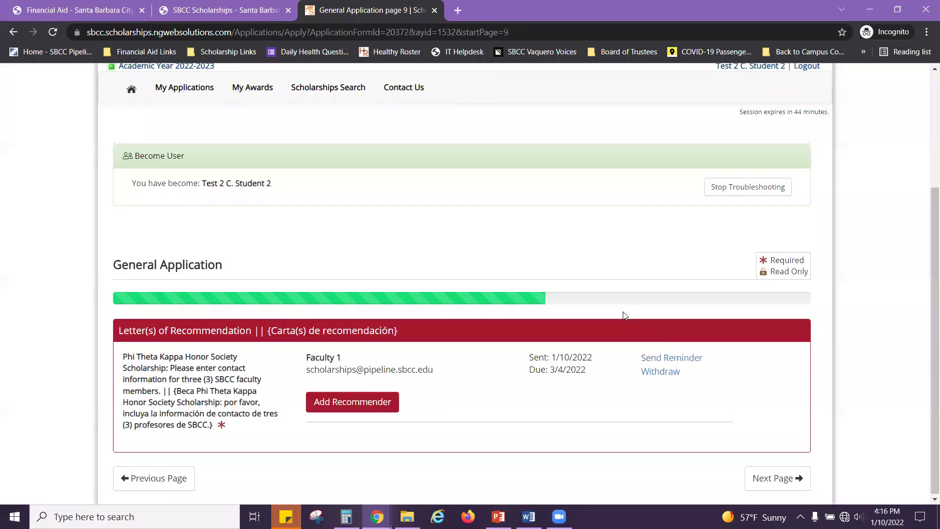
Step: Add Faculty 2 as a recommender with the scholarships office email and send the request
{"action": "left_click", "coordinate": [371, 408]}
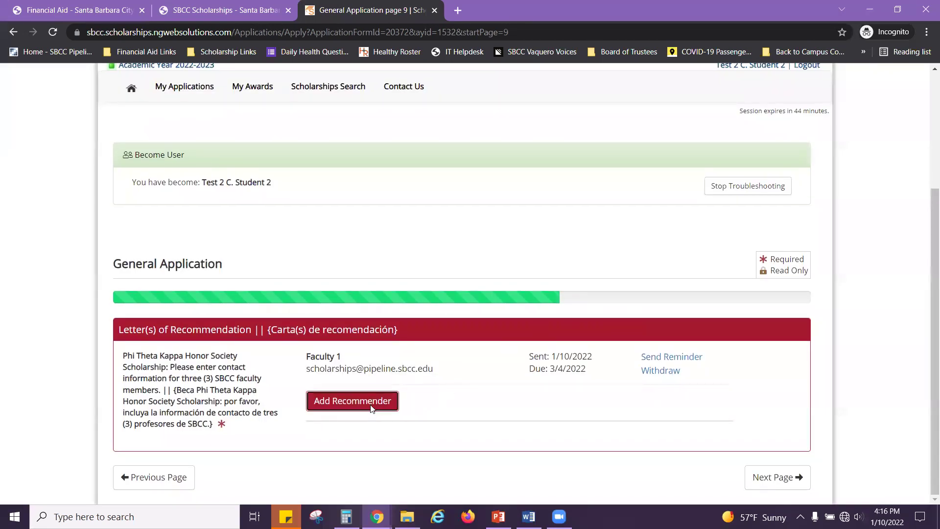
{"action": "left_click", "coordinate": [373, 229]}
{"action": "type", "text": "Faculty "}
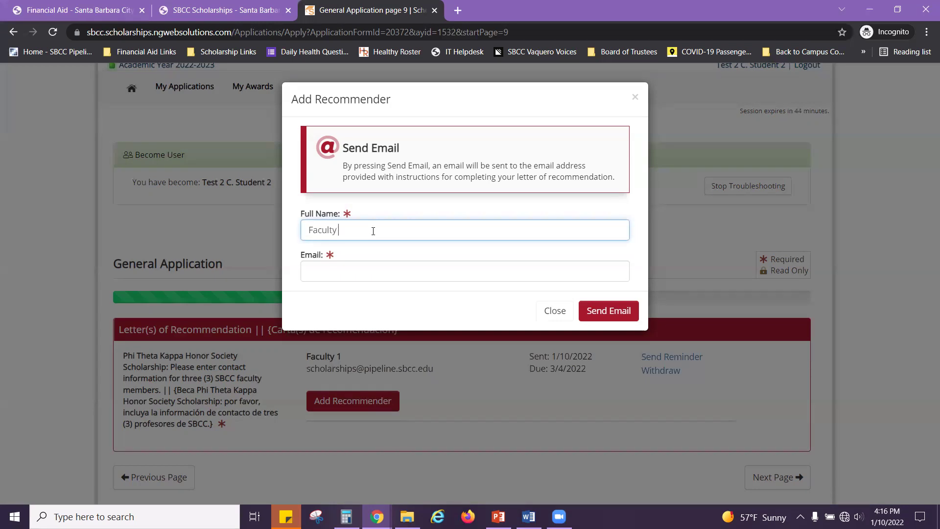
{"action": "type", "text": "2"}
{"action": "left_click", "coordinate": [352, 266]}
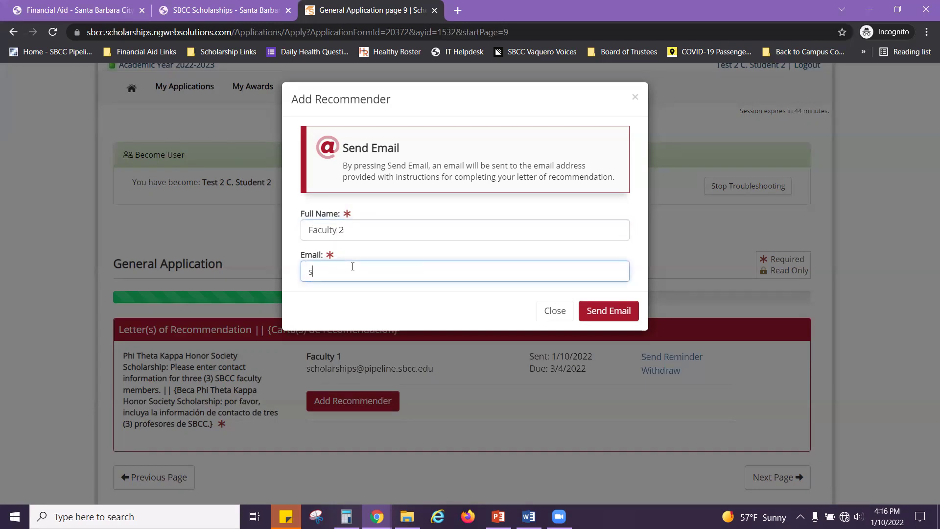
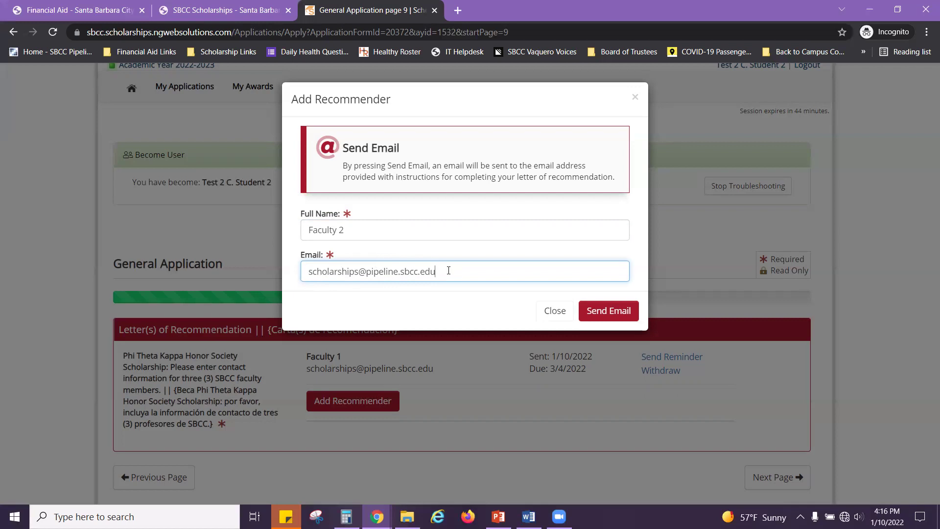
{"action": "left_click_drag", "start_coordinate": [447, 275], "coordinate": [255, 277]}
{"action": "key", "text": "ctrl+c"}
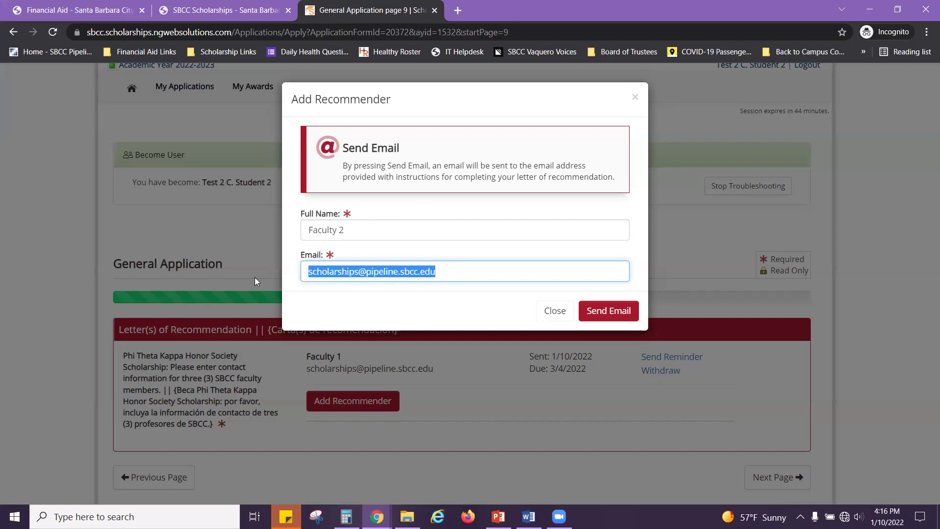
{"action": "left_click", "coordinate": [608, 312]}
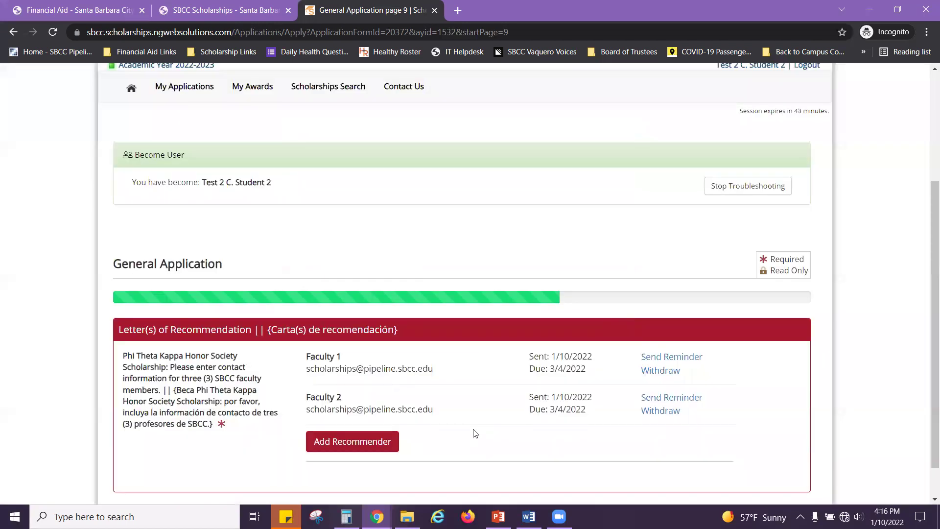
Step: Add Faculty 3 as a recommender with the same pasted scholarships email and send the request
{"action": "left_click", "coordinate": [383, 449]}
{"action": "left_click", "coordinate": [373, 232]}
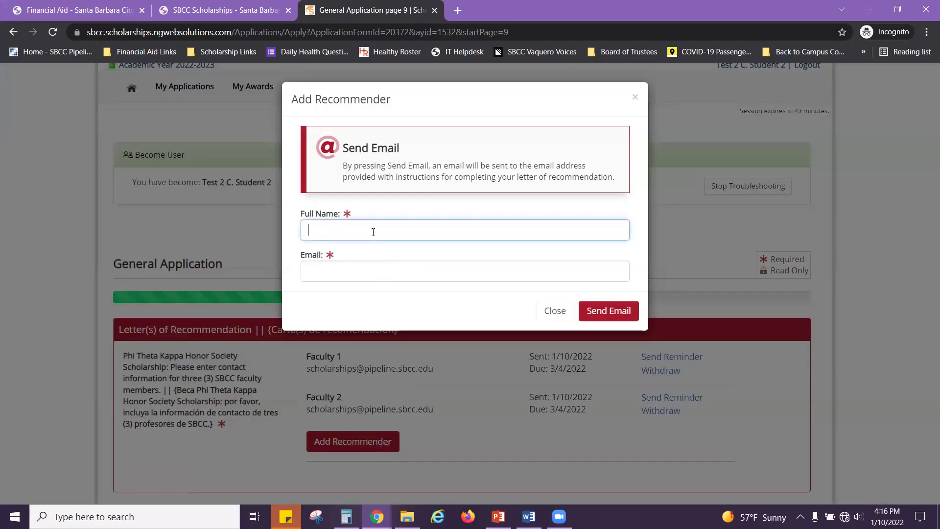
{"action": "type", "text": "Faculty 3"}
{"action": "key", "text": "Tab"}
{"action": "key", "text": "ctrl+v"}
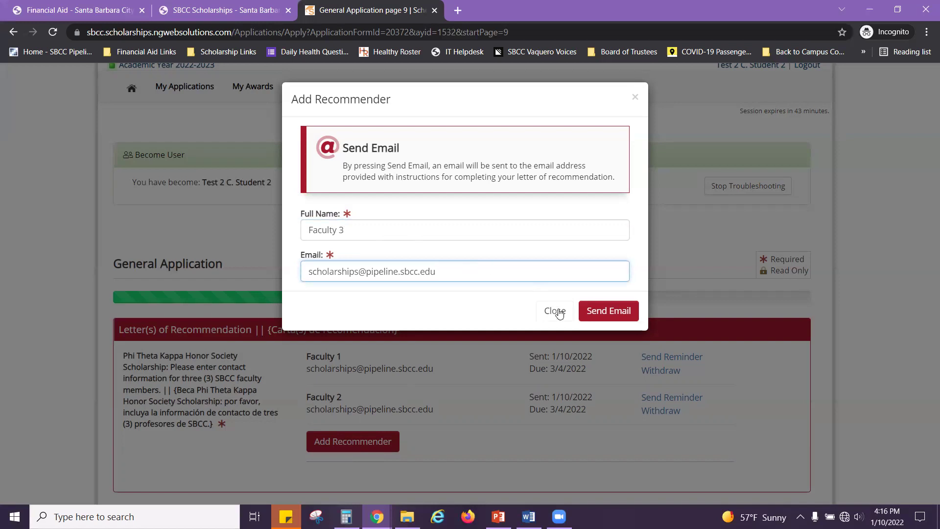
{"action": "left_click", "coordinate": [605, 319]}
{"action": "scroll", "coordinate": [651, 357], "scroll_direction": "down", "scroll_amount": 1}
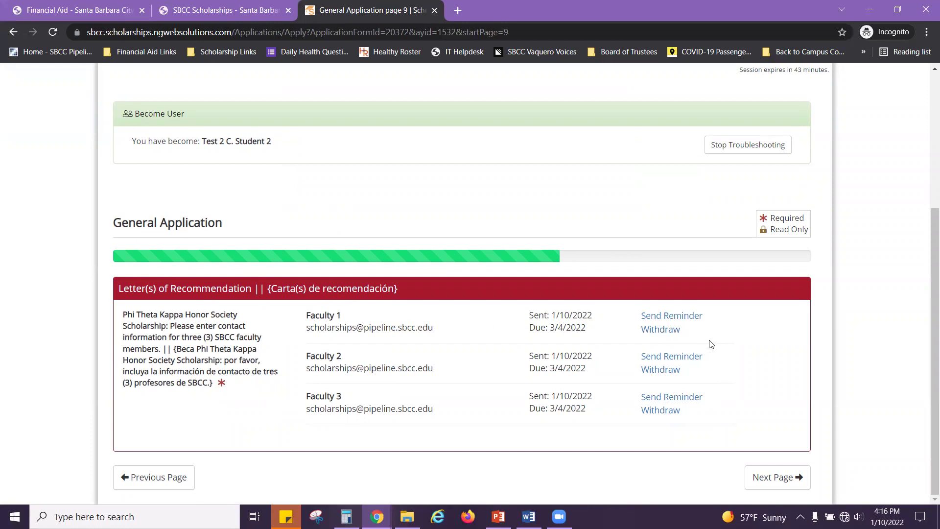
Step: Withdraw Faculty 1's letter and send a request to New Faculty 1 at the scholarships email
{"action": "left_click", "coordinate": [664, 331]}
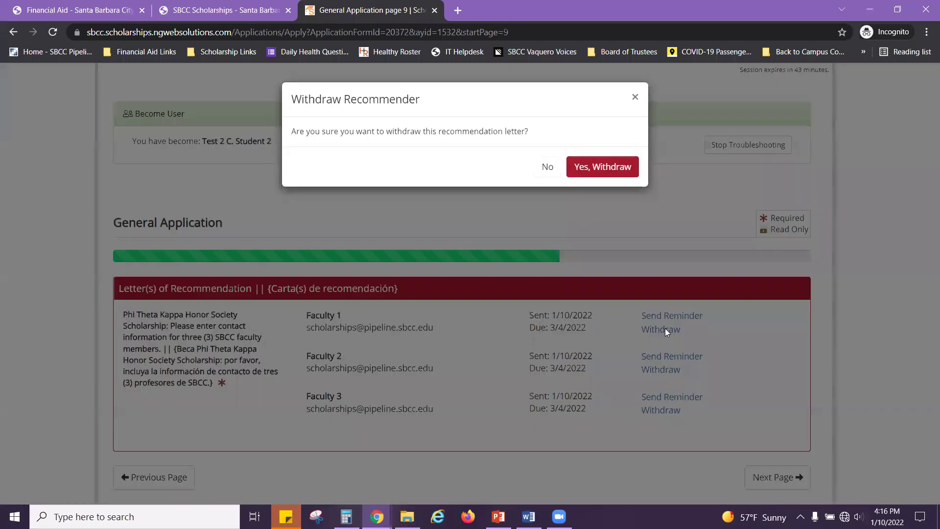
{"action": "left_click", "coordinate": [605, 169]}
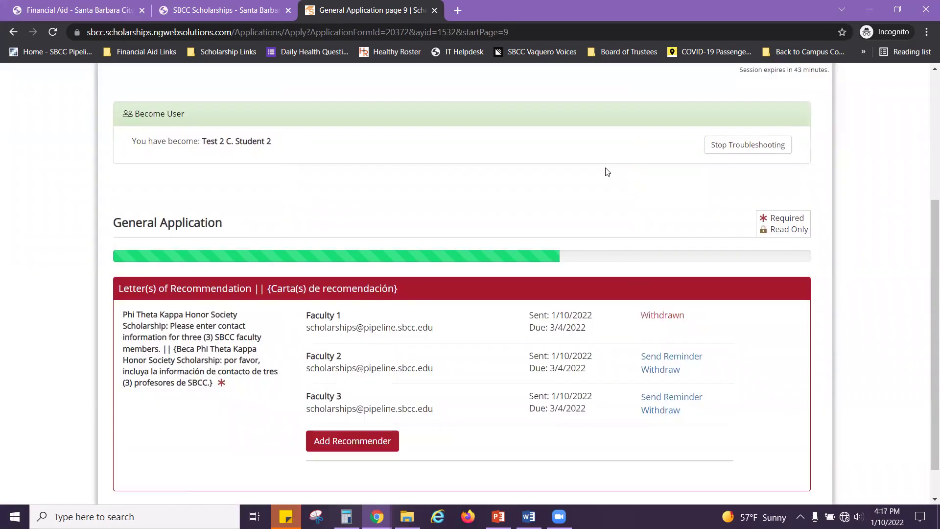
{"action": "left_click", "coordinate": [362, 440]}
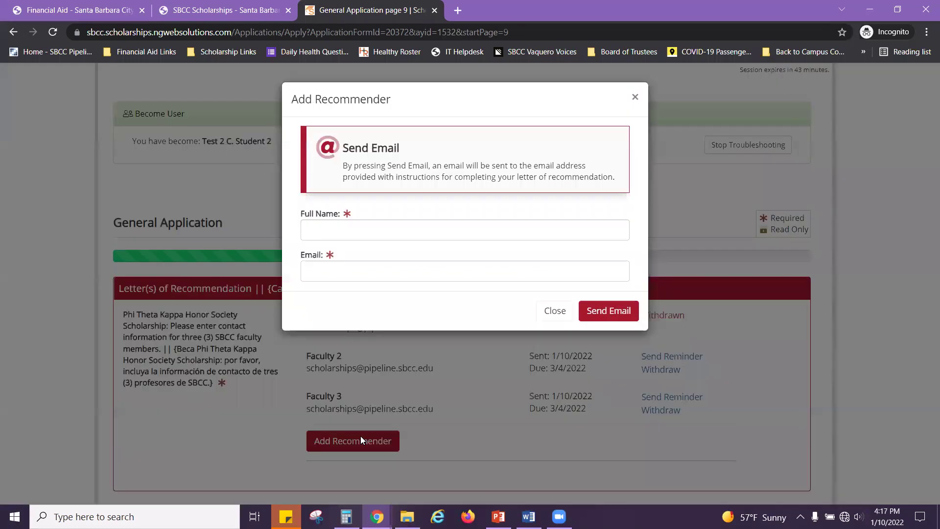
{"action": "left_click", "coordinate": [402, 229]}
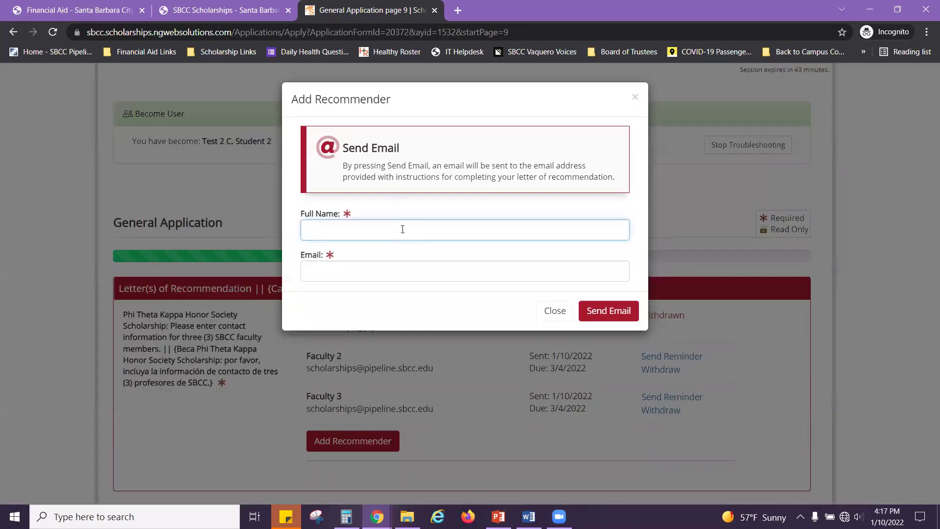
{"action": "type", "text": "New Faculty 1"}
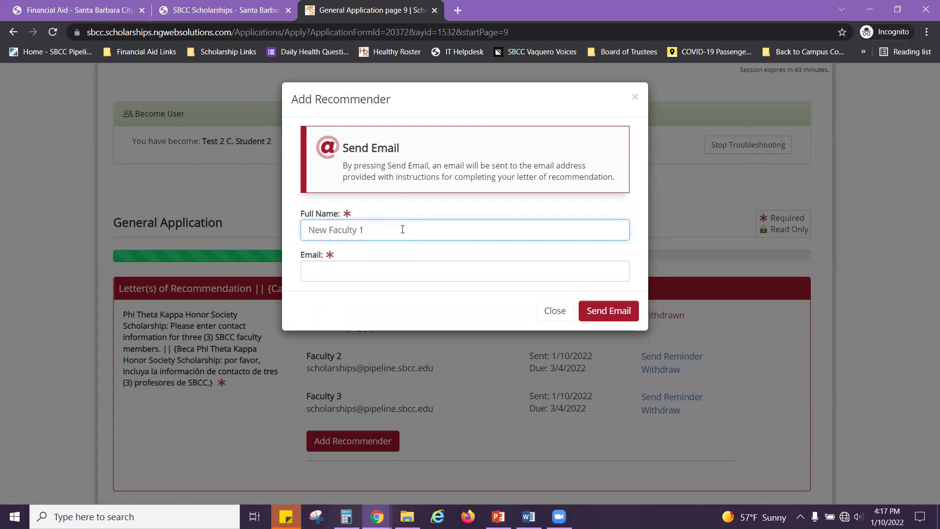
{"action": "key", "text": "Tab"}
{"action": "key", "text": "ctrl+v"}
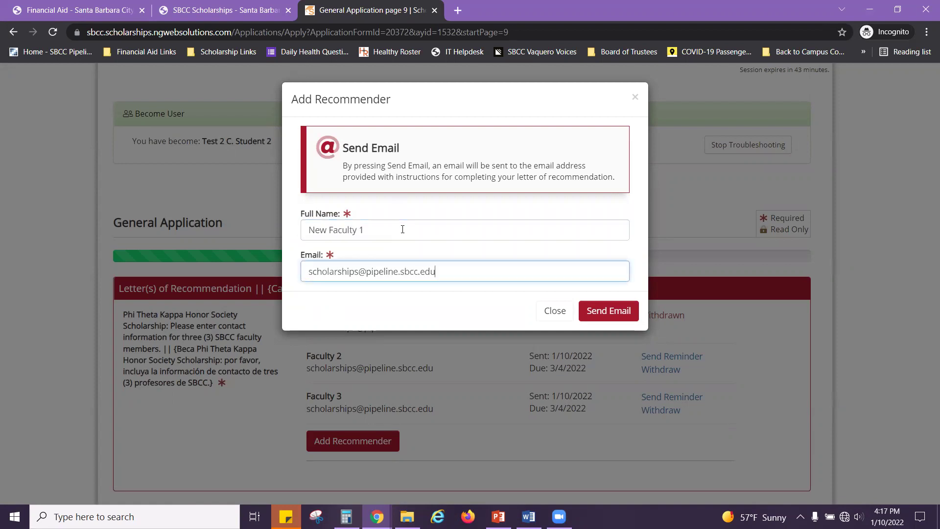
{"action": "left_click", "coordinate": [628, 315]}
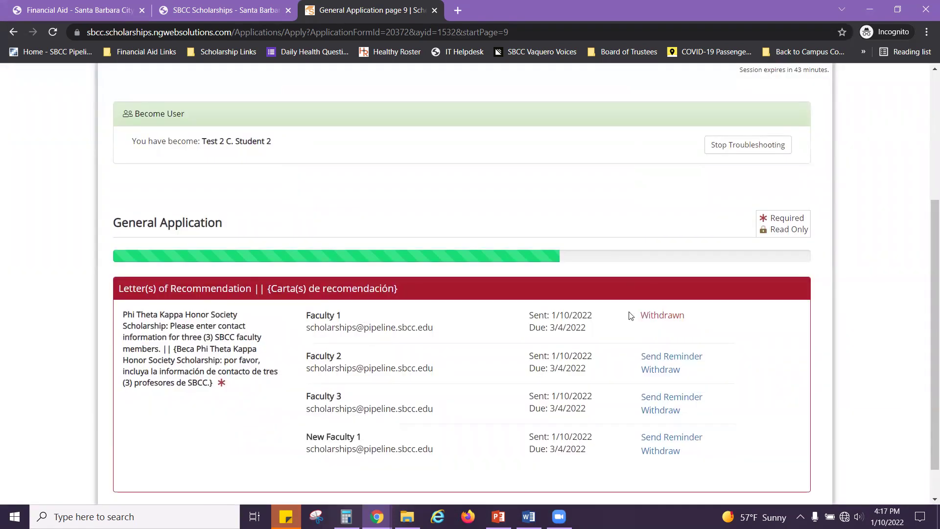
{"action": "scroll", "coordinate": [627, 324], "scroll_direction": "down", "scroll_amount": 1}
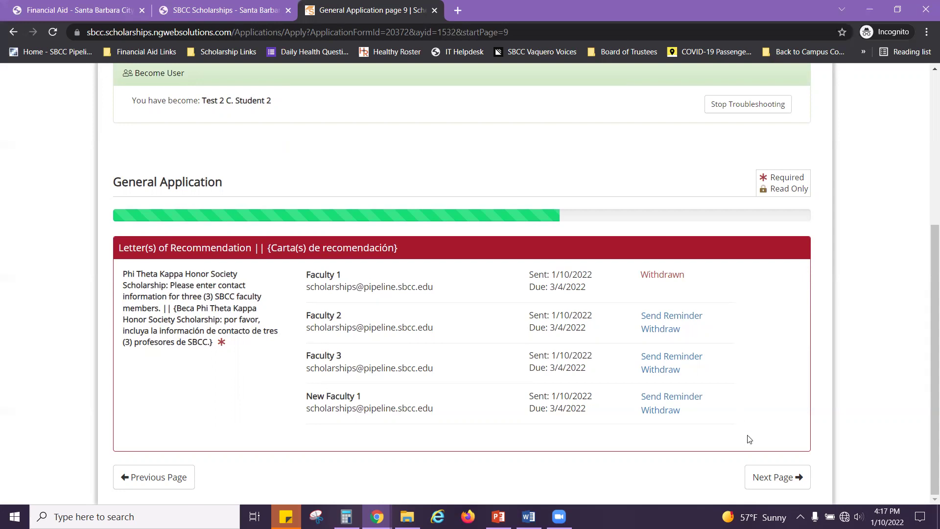
{"action": "left_click", "coordinate": [786, 477]}
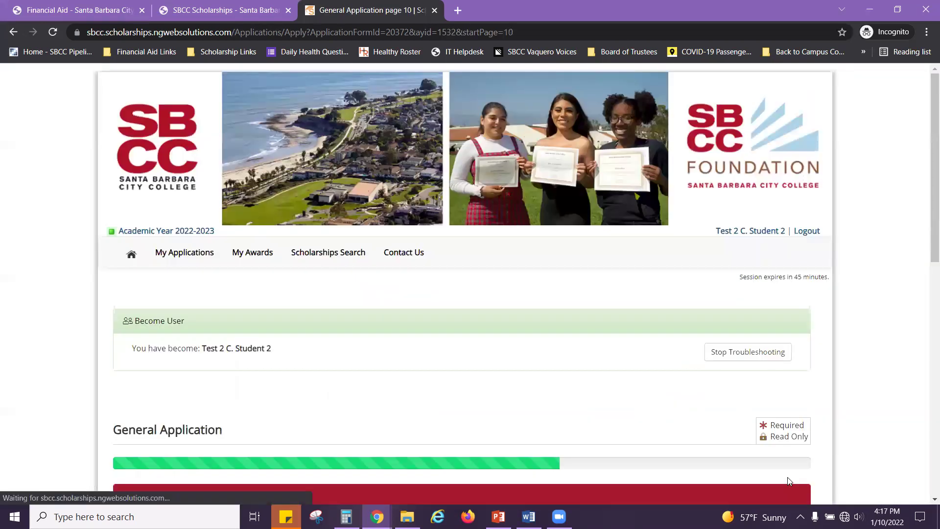
Step: Scroll page 10 to the Acknowledgement and highlight the English statement to read it
{"action": "scroll", "coordinate": [548, 308], "scroll_direction": "down", "scroll_amount": 2}
{"action": "scroll", "coordinate": [533, 323], "scroll_direction": "down", "scroll_amount": 5}
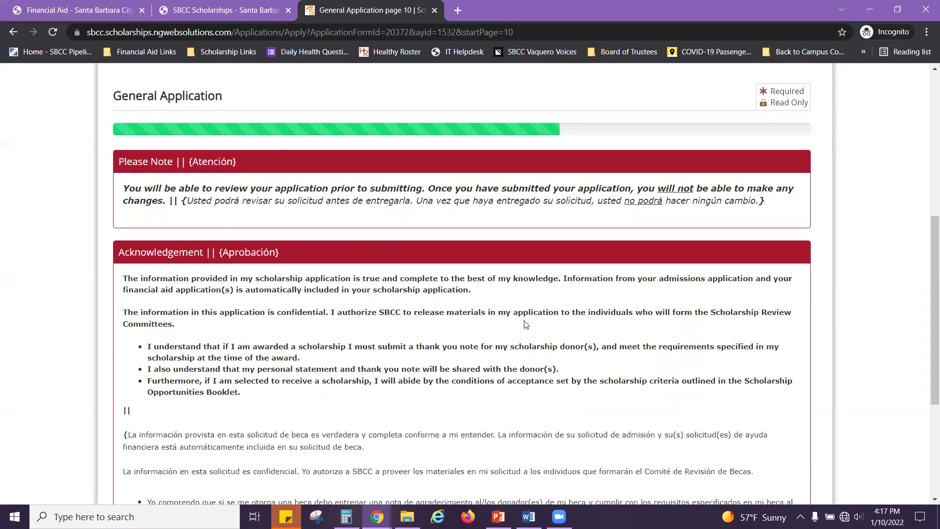
{"action": "scroll", "coordinate": [525, 325], "scroll_direction": "down", "scroll_amount": 4}
{"action": "scroll", "coordinate": [570, 331], "scroll_direction": "up", "scroll_amount": 2}
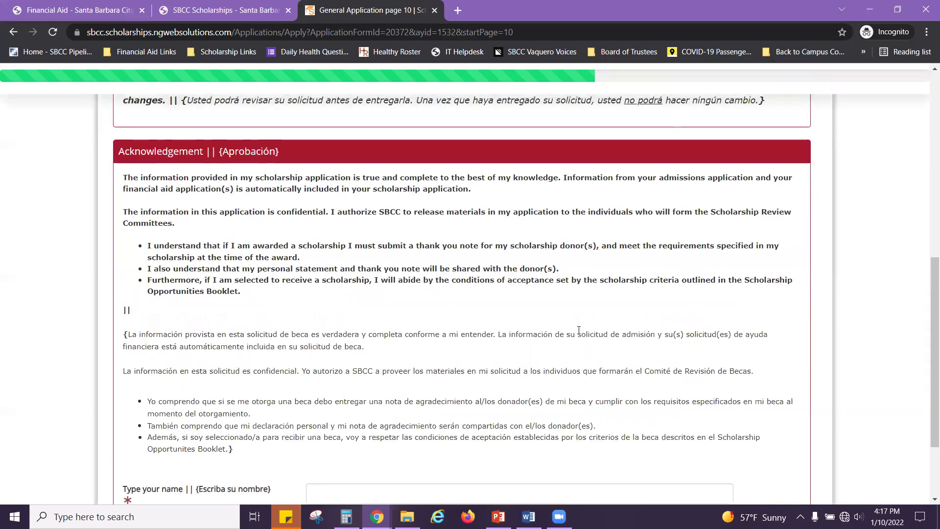
{"action": "scroll", "coordinate": [580, 331], "scroll_direction": "up", "scroll_amount": 1}
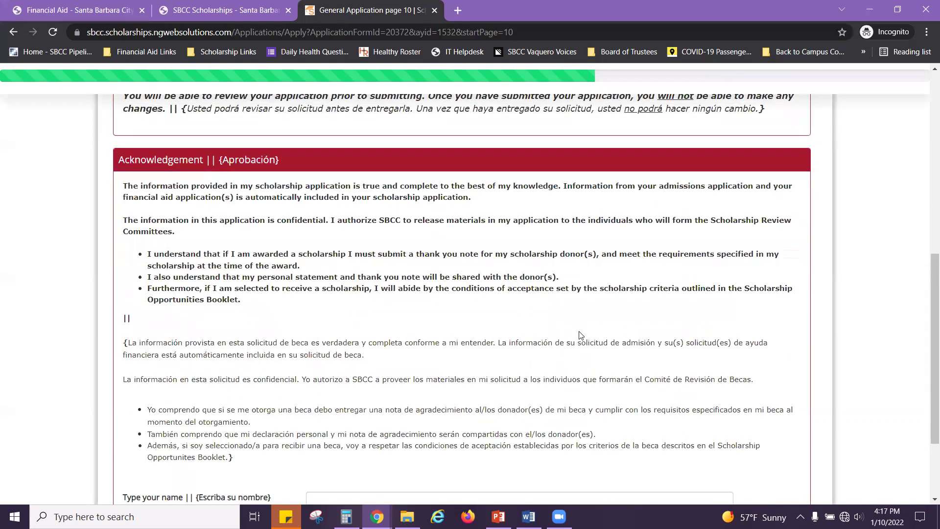
{"action": "scroll", "coordinate": [579, 335], "scroll_direction": "up", "scroll_amount": 1}
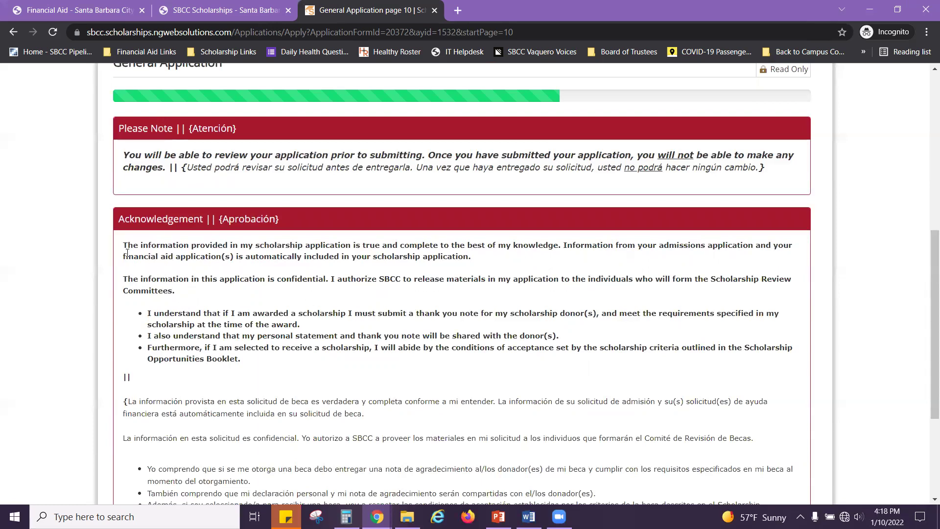
{"action": "left_click_drag", "start_coordinate": [140, 247], "coordinate": [256, 361]}
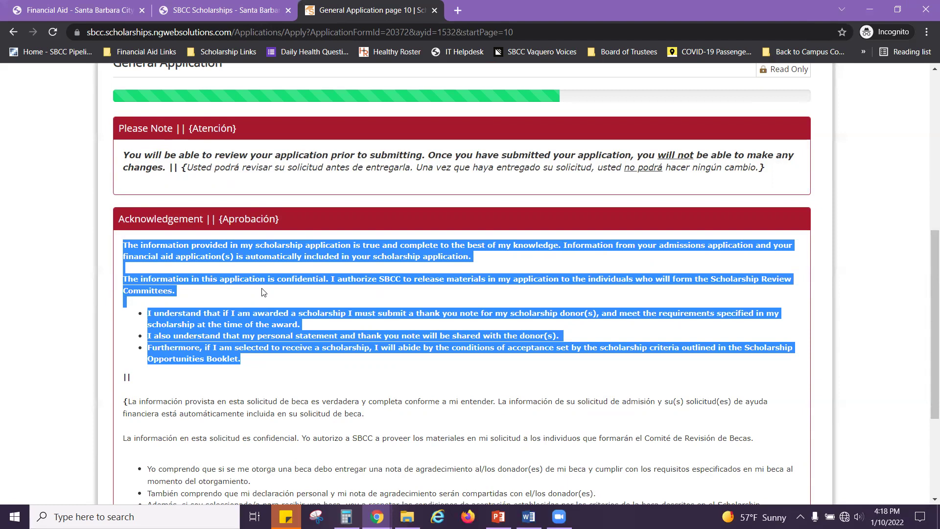
{"action": "left_click", "coordinate": [238, 384]}
Step: Sign as 'Scholarships Coordinator' and pick January 10, 2022 as today's date
{"action": "scroll", "coordinate": [218, 378], "scroll_direction": "down", "scroll_amount": 2}
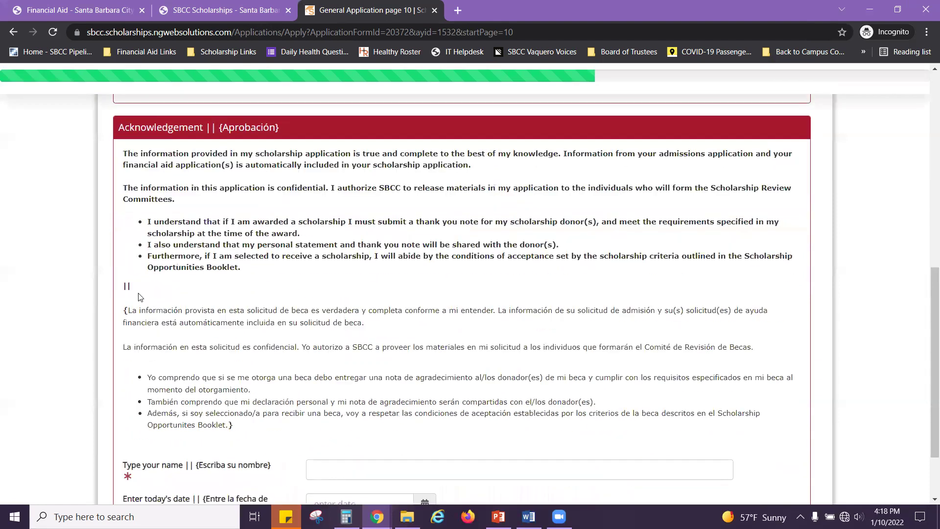
{"action": "scroll", "coordinate": [140, 297], "scroll_direction": "down", "scroll_amount": 1}
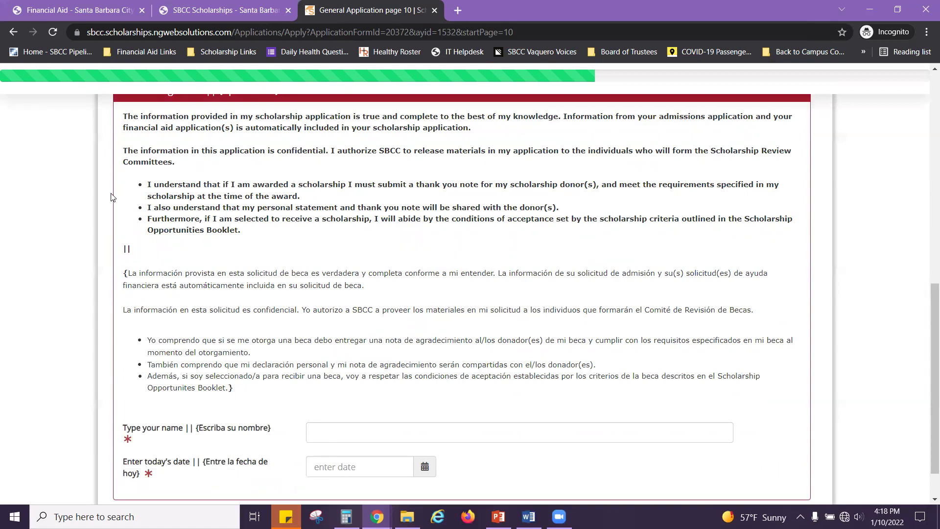
{"action": "left_click", "coordinate": [329, 430]}
{"action": "type", "text": "Scholar"}
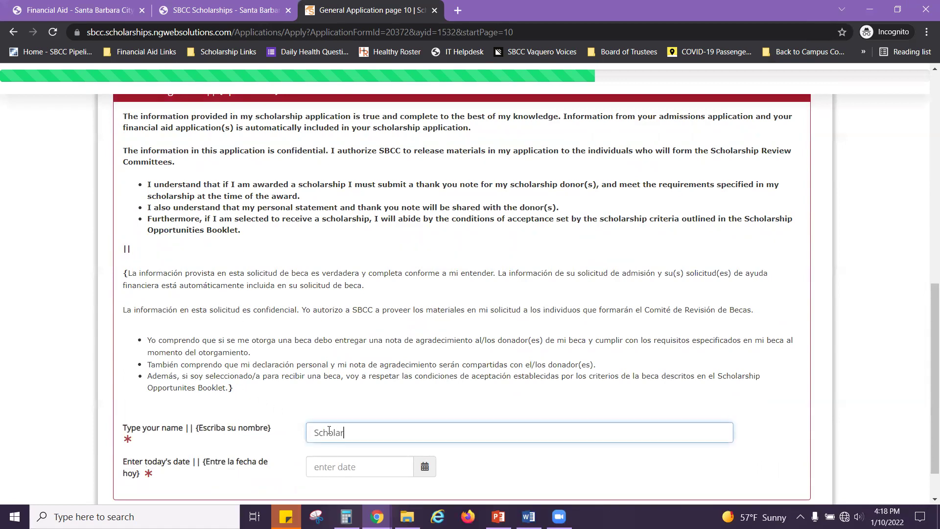
{"action": "type", "text": "ships Coordinator"}
{"action": "left_click", "coordinate": [358, 464]}
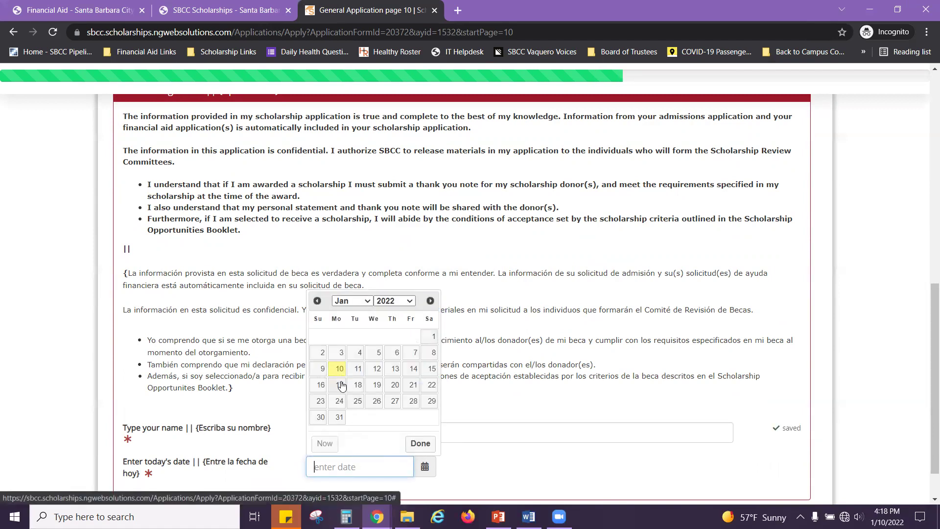
{"action": "left_click", "coordinate": [340, 372]}
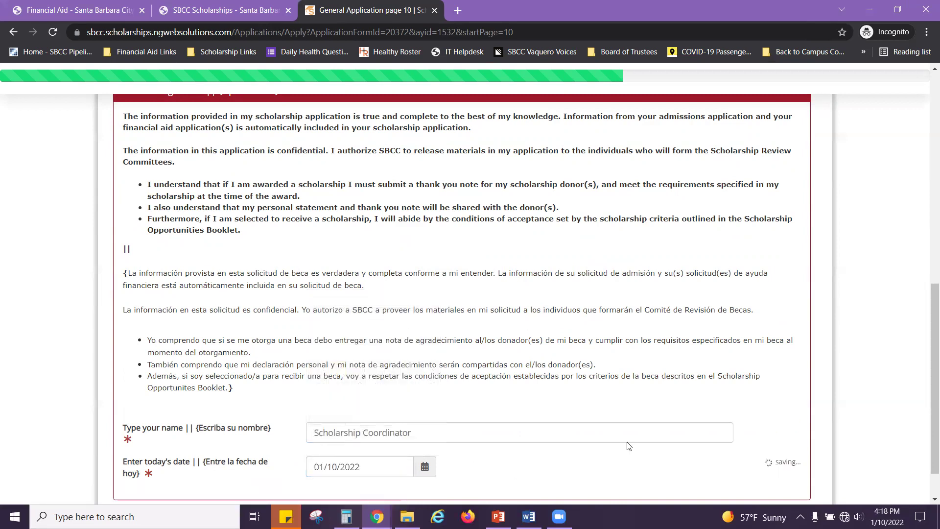
{"action": "scroll", "coordinate": [827, 390], "scroll_direction": "down", "scroll_amount": 1}
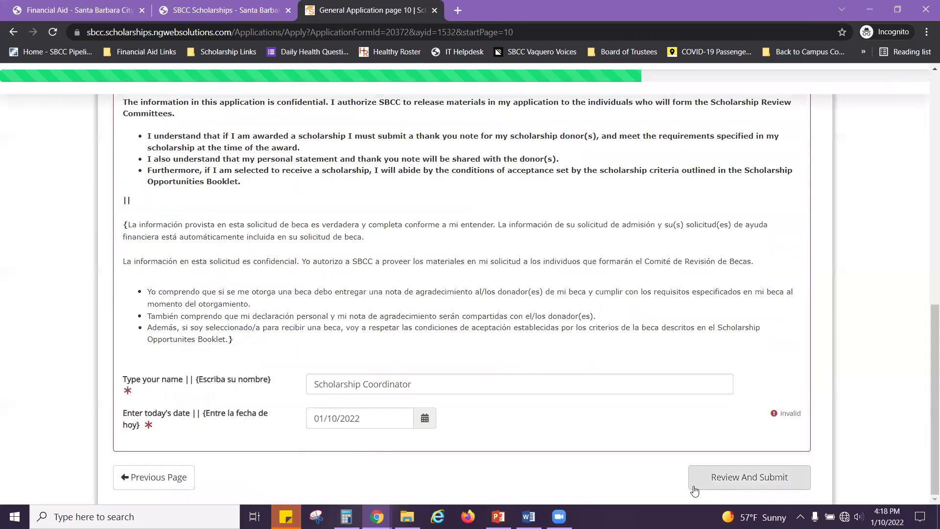
Step: Open Review And Submit and scroll the answers, spotting the empty preferred phone number
{"action": "left_click", "coordinate": [765, 481]}
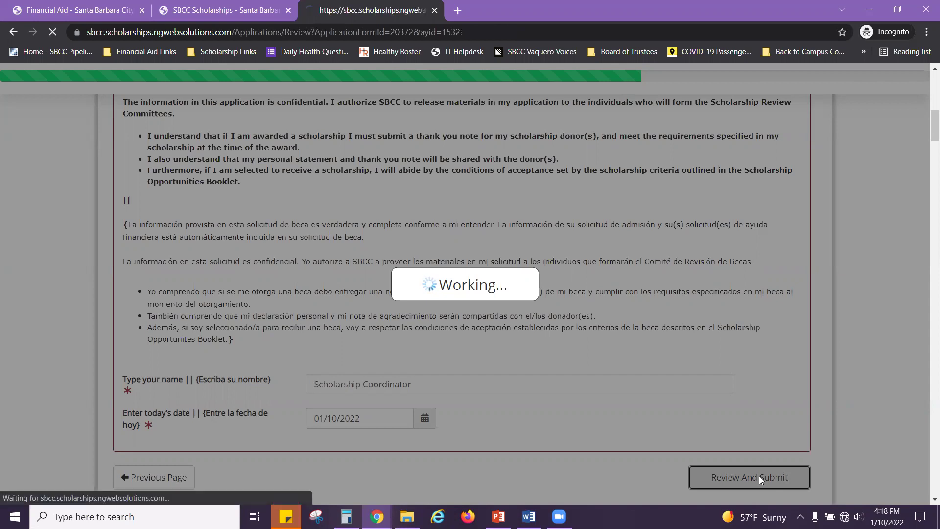
{"action": "scroll", "coordinate": [538, 382], "scroll_direction": "down", "scroll_amount": 5}
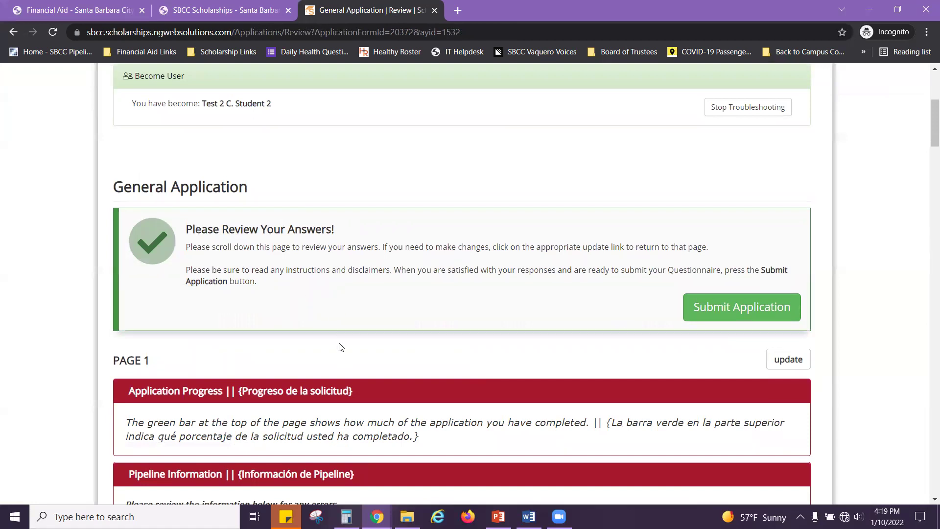
{"action": "scroll", "coordinate": [455, 352], "scroll_direction": "down", "scroll_amount": 3}
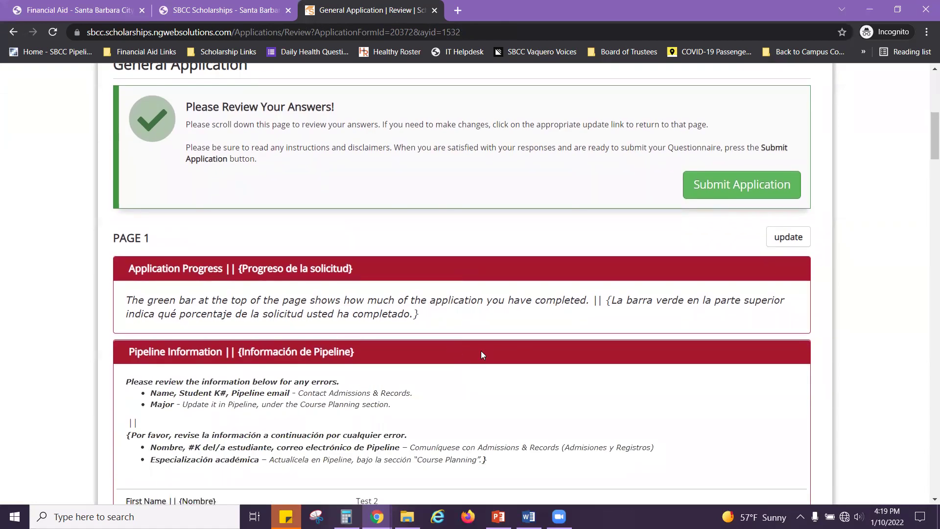
{"action": "scroll", "coordinate": [481, 349], "scroll_direction": "down", "scroll_amount": 3}
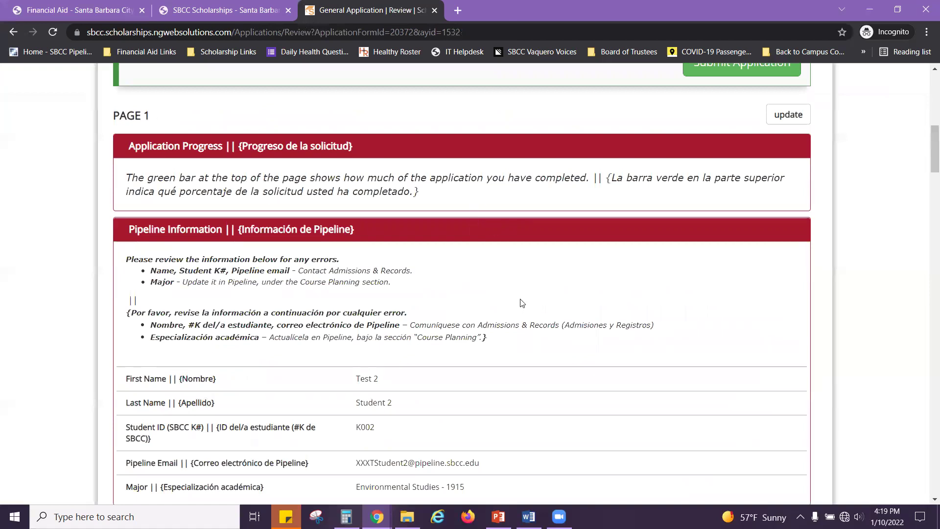
{"action": "scroll", "coordinate": [516, 299], "scroll_direction": "down", "scroll_amount": 2}
{"action": "scroll", "coordinate": [556, 287], "scroll_direction": "down", "scroll_amount": 5}
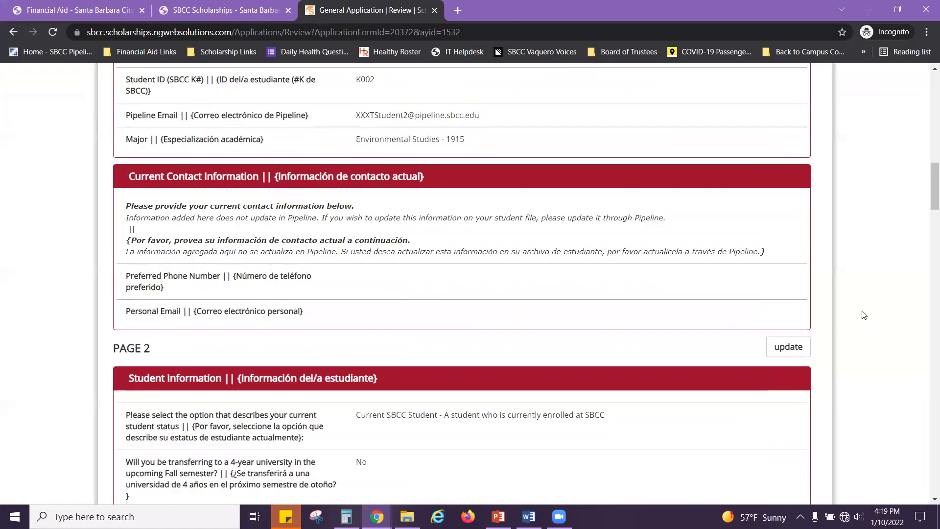
{"action": "scroll", "coordinate": [864, 315], "scroll_direction": "down", "scroll_amount": 1}
{"action": "scroll", "coordinate": [864, 315], "scroll_direction": "down", "scroll_amount": 2}
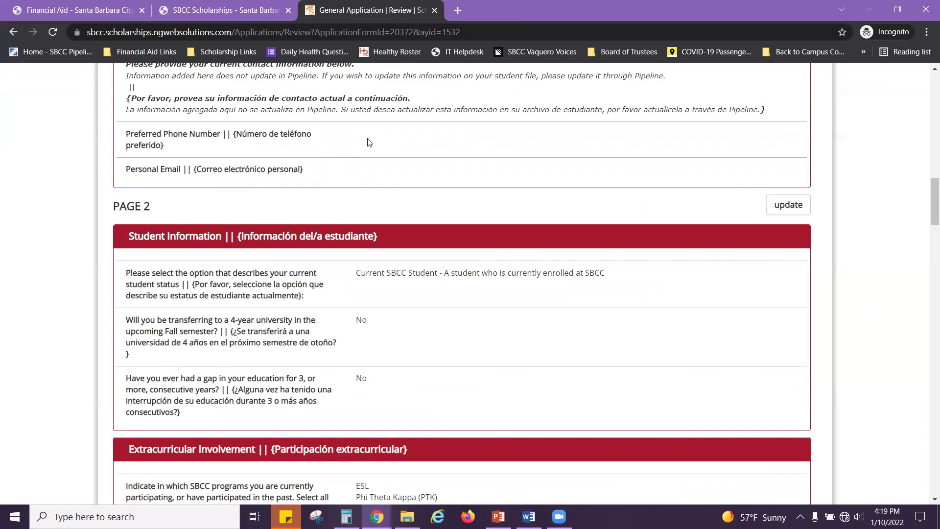
{"action": "scroll", "coordinate": [872, 205], "scroll_direction": "up", "scroll_amount": 4}
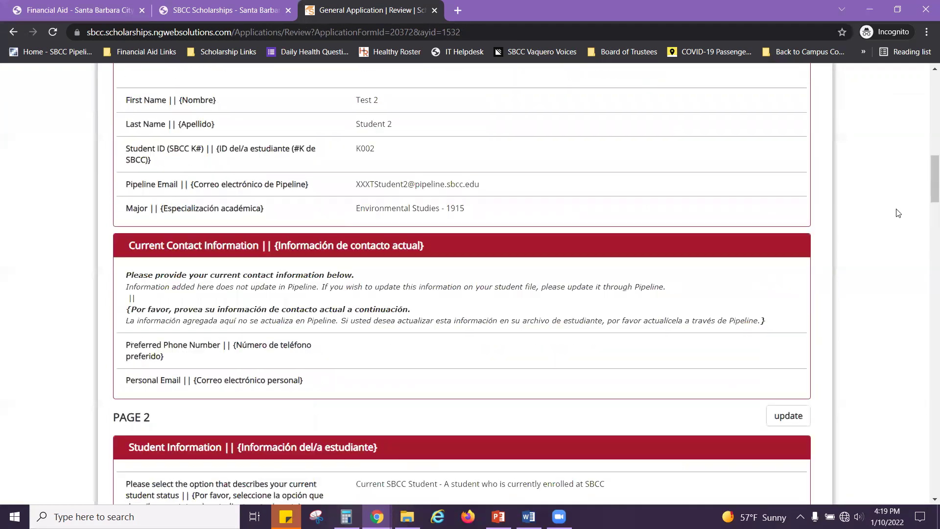
{"action": "scroll", "coordinate": [896, 210], "scroll_direction": "up", "scroll_amount": 3}
{"action": "scroll", "coordinate": [896, 210], "scroll_direction": "up", "scroll_amount": 2}
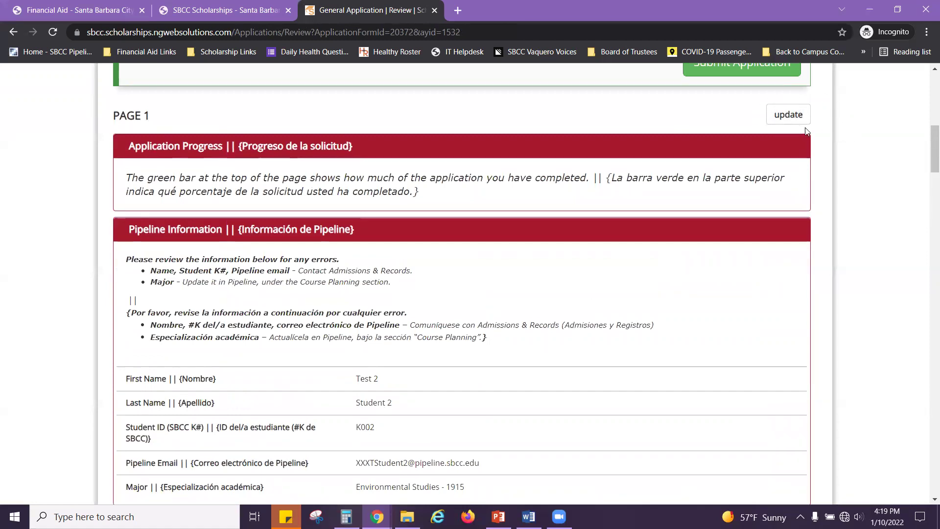
Step: Return to page 1, enter the preferred phone number, and save the page
{"action": "left_click", "coordinate": [787, 115]}
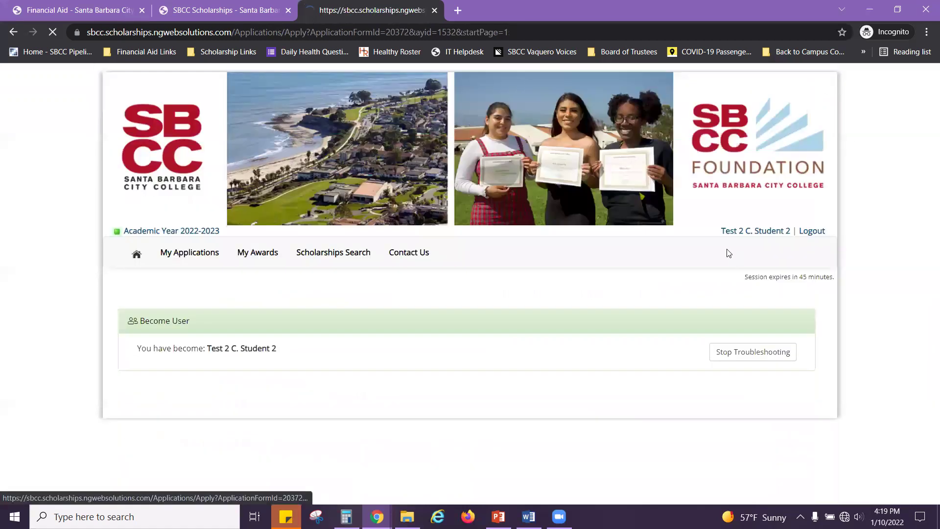
{"action": "scroll", "coordinate": [539, 333], "scroll_direction": "down", "scroll_amount": 4}
{"action": "scroll", "coordinate": [534, 330], "scroll_direction": "down", "scroll_amount": 6}
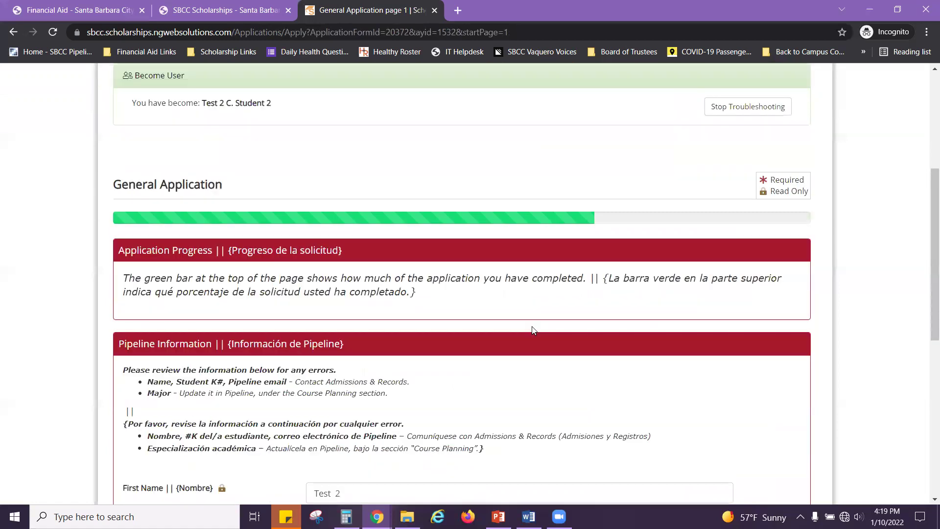
{"action": "scroll", "coordinate": [414, 384], "scroll_direction": "down", "scroll_amount": 3}
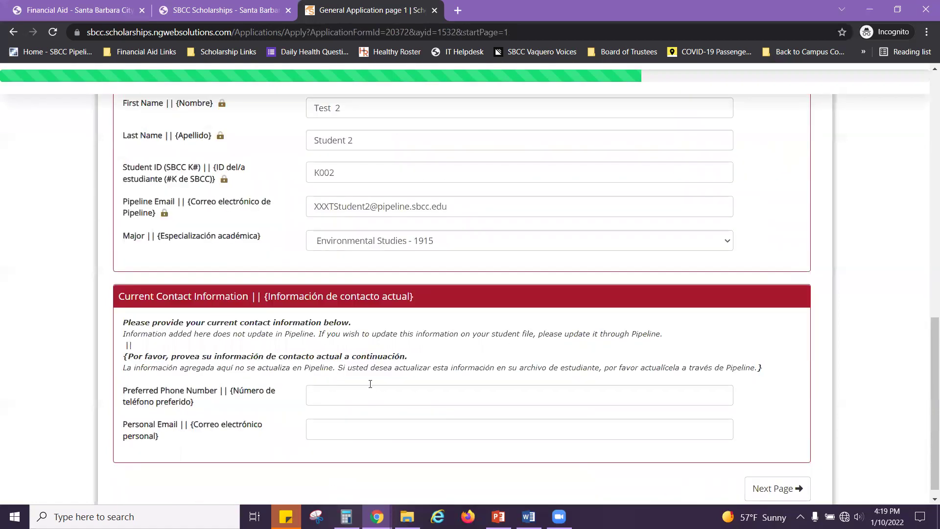
{"action": "left_click", "coordinate": [371, 382]}
{"action": "type", "text": "(805) 5"}
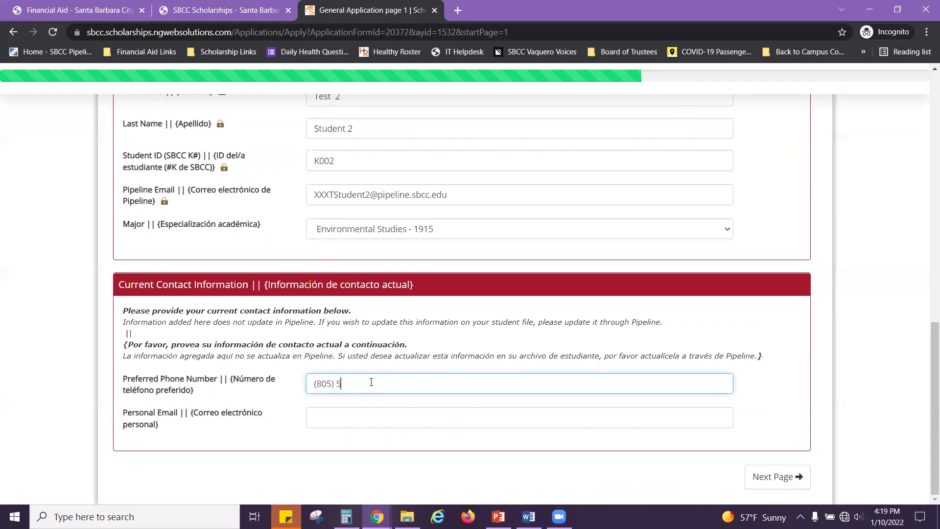
{"action": "type", "text": "55-555"}
{"action": "left_click", "coordinate": [775, 482]}
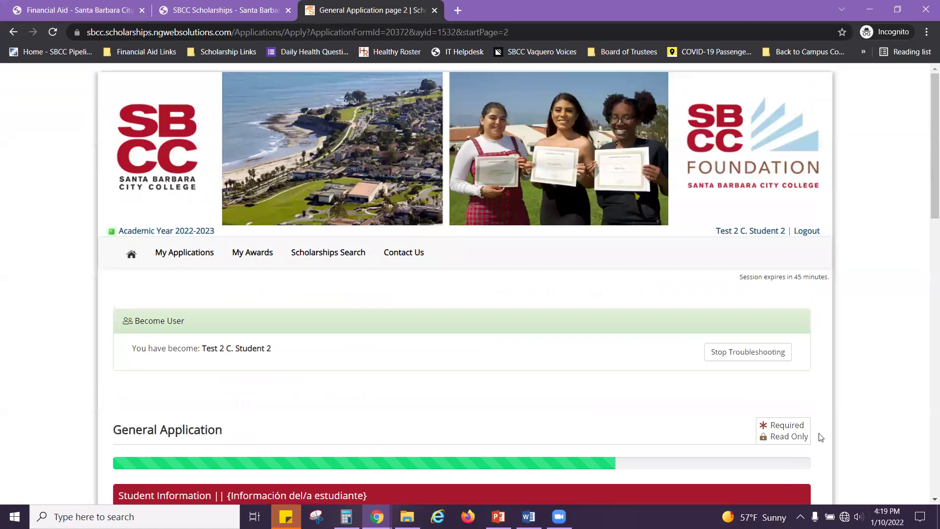
Step: Advance through the Additional Information, Languages, Art Portfolio and Acknowledgement pages to the review
{"action": "scroll", "coordinate": [842, 365], "scroll_direction": "down", "scroll_amount": 17}
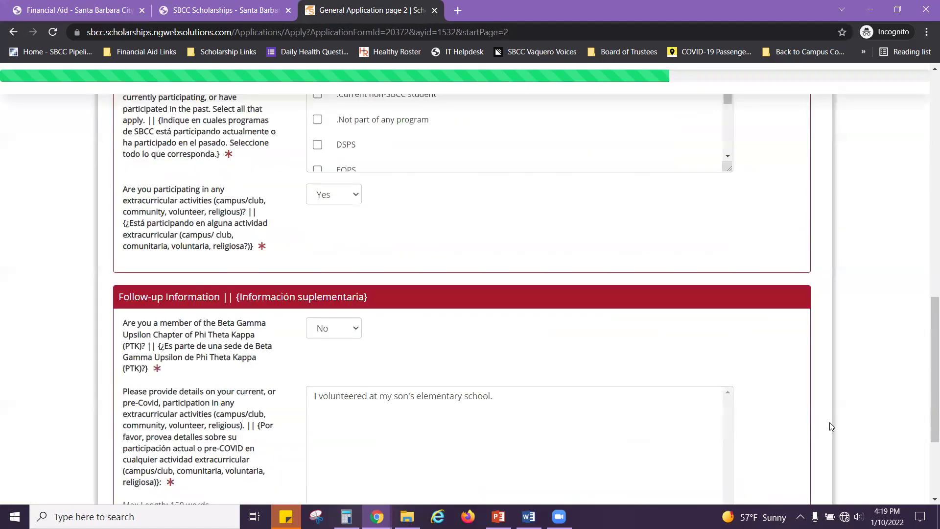
{"action": "left_click", "coordinate": [778, 477]}
{"action": "scroll", "coordinate": [820, 442], "scroll_direction": "down", "scroll_amount": 14}
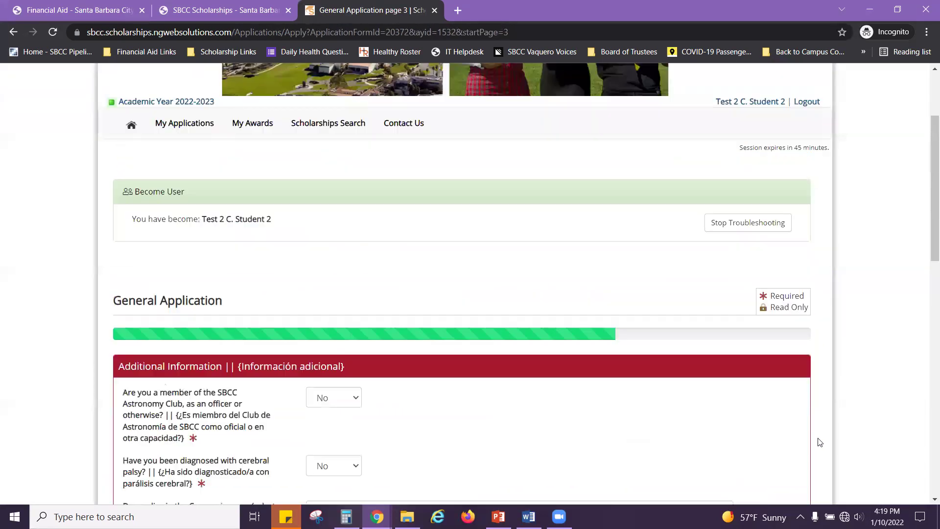
{"action": "scroll", "coordinate": [821, 443], "scroll_direction": "down", "scroll_amount": 5}
{"action": "left_click", "coordinate": [779, 477]}
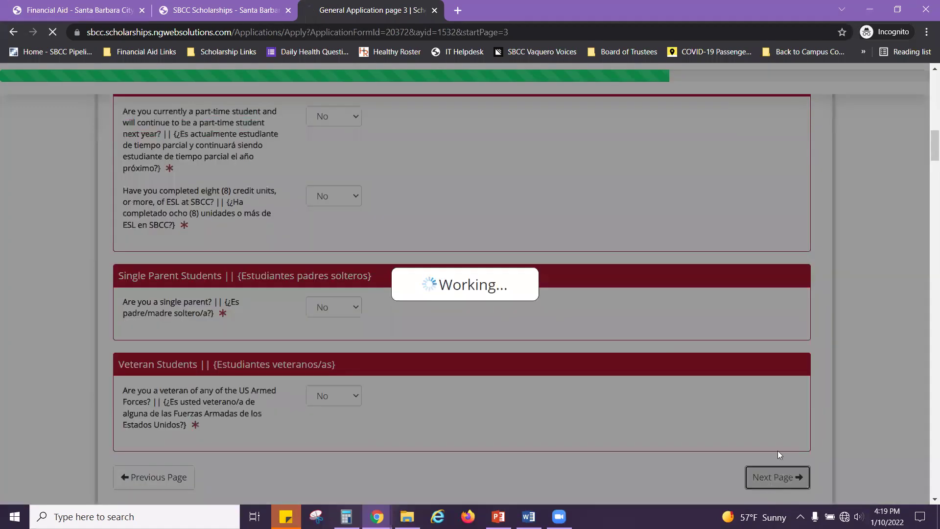
{"action": "scroll", "coordinate": [849, 379], "scroll_direction": "down", "scroll_amount": 2}
{"action": "scroll", "coordinate": [851, 392], "scroll_direction": "down", "scroll_amount": 8}
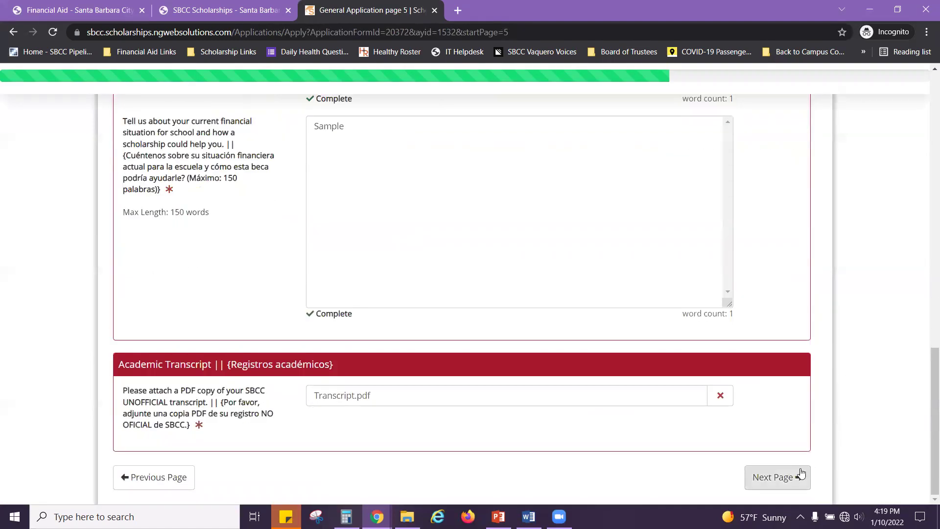
{"action": "left_click", "coordinate": [788, 473]}
{"action": "scroll", "coordinate": [854, 332], "scroll_direction": "down", "scroll_amount": 4}
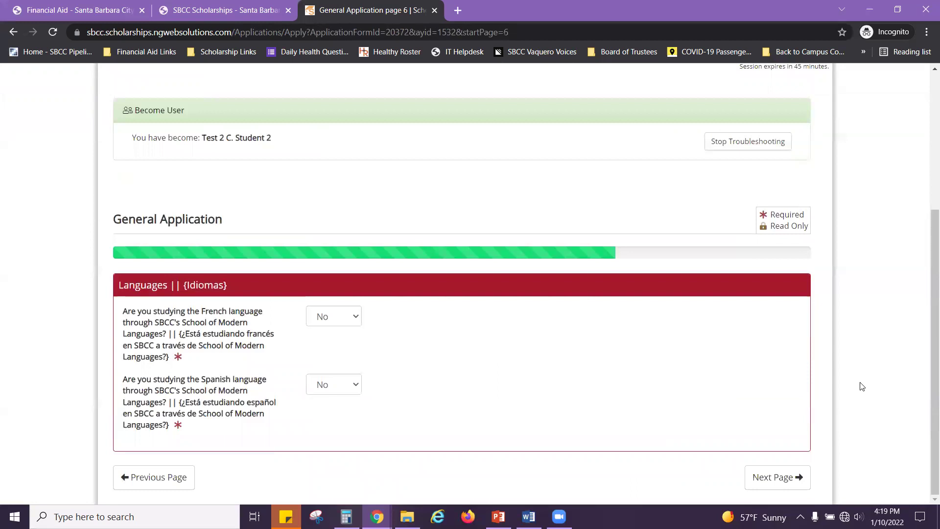
{"action": "left_click", "coordinate": [784, 474]}
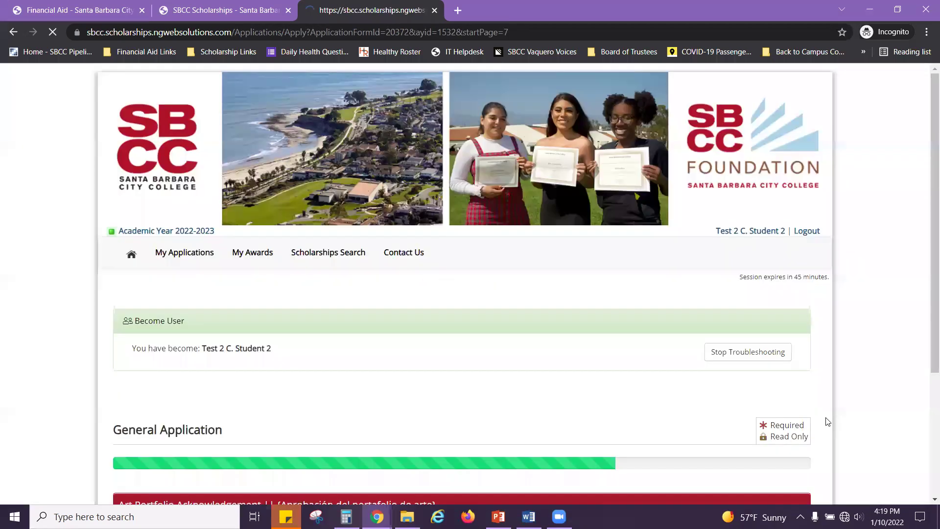
{"action": "scroll", "coordinate": [827, 421], "scroll_direction": "down", "scroll_amount": 4}
{"action": "left_click", "coordinate": [783, 474]}
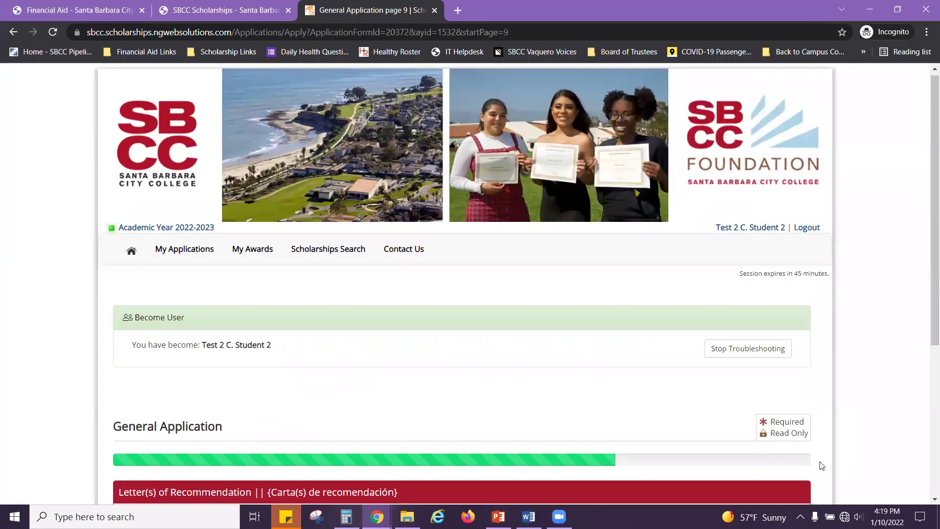
{"action": "scroll", "coordinate": [822, 465], "scroll_direction": "down", "scroll_amount": 5}
{"action": "left_click", "coordinate": [793, 472]}
{"action": "scroll", "coordinate": [821, 466], "scroll_direction": "down", "scroll_amount": 5}
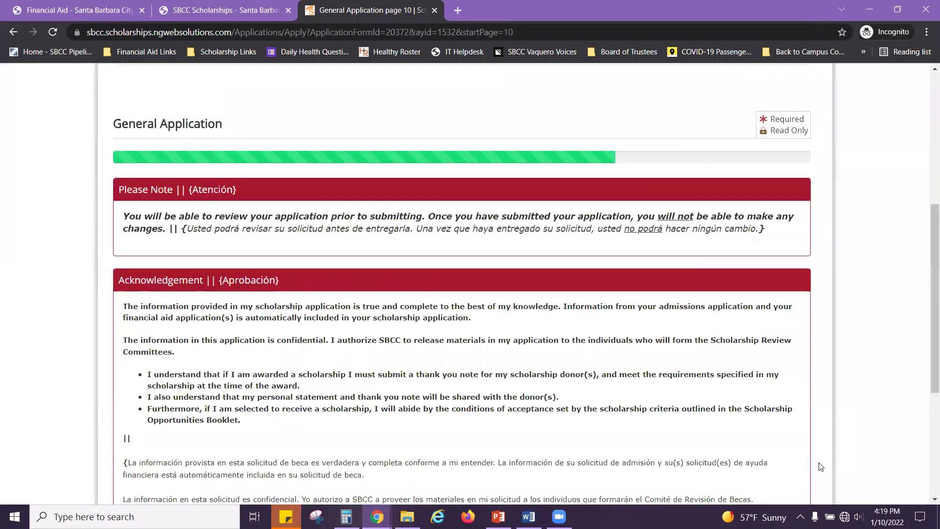
{"action": "scroll", "coordinate": [821, 466], "scroll_direction": "down", "scroll_amount": 5}
{"action": "left_click", "coordinate": [773, 475]}
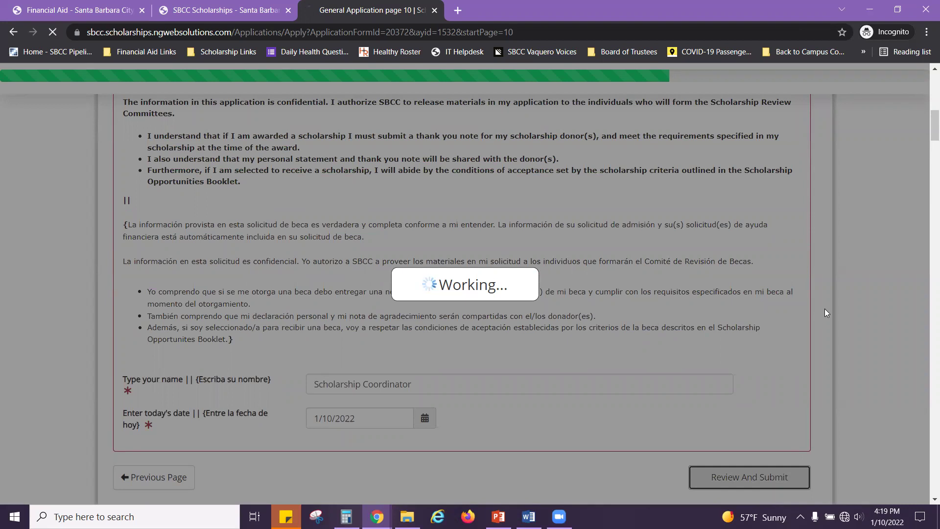
Step: Scroll through the whole review, return to the top, and choose Submit Application
{"action": "scroll", "coordinate": [827, 312], "scroll_direction": "down", "scroll_amount": 4}
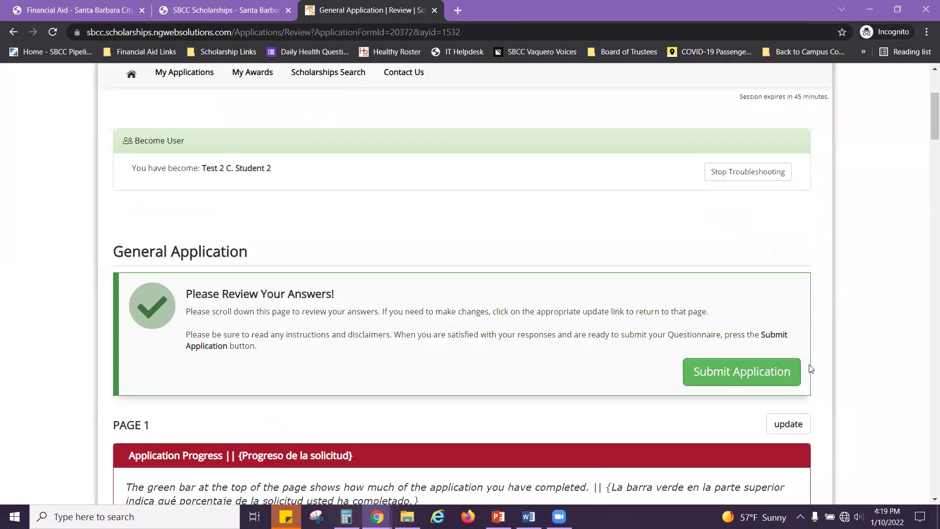
{"action": "scroll", "coordinate": [803, 369], "scroll_direction": "down", "scroll_amount": 6}
{"action": "scroll", "coordinate": [842, 366], "scroll_direction": "down", "scroll_amount": 9}
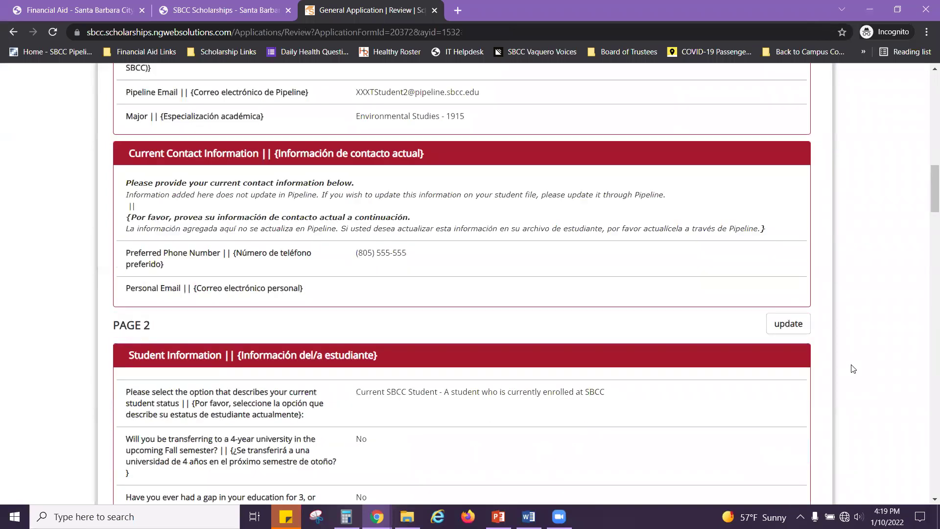
{"action": "scroll", "coordinate": [852, 368], "scroll_direction": "down", "scroll_amount": 8}
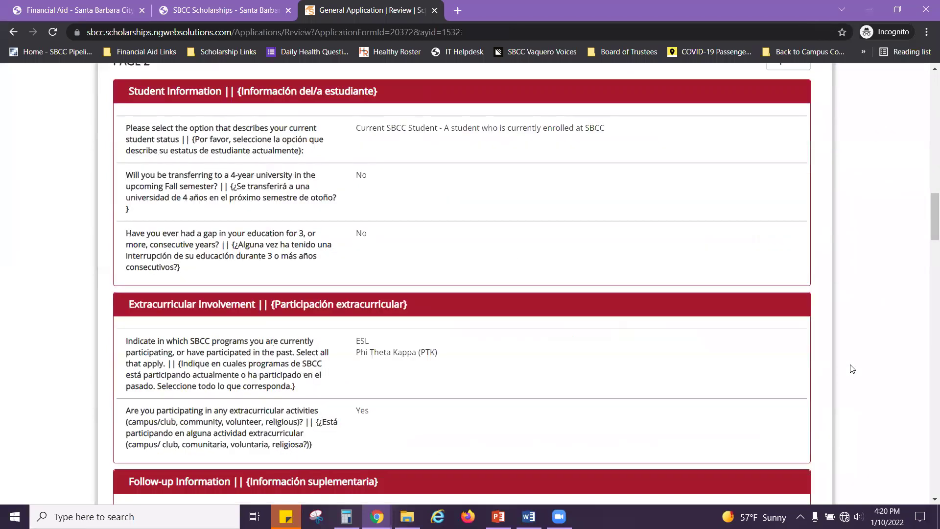
{"action": "scroll", "coordinate": [852, 369], "scroll_direction": "down", "scroll_amount": 7}
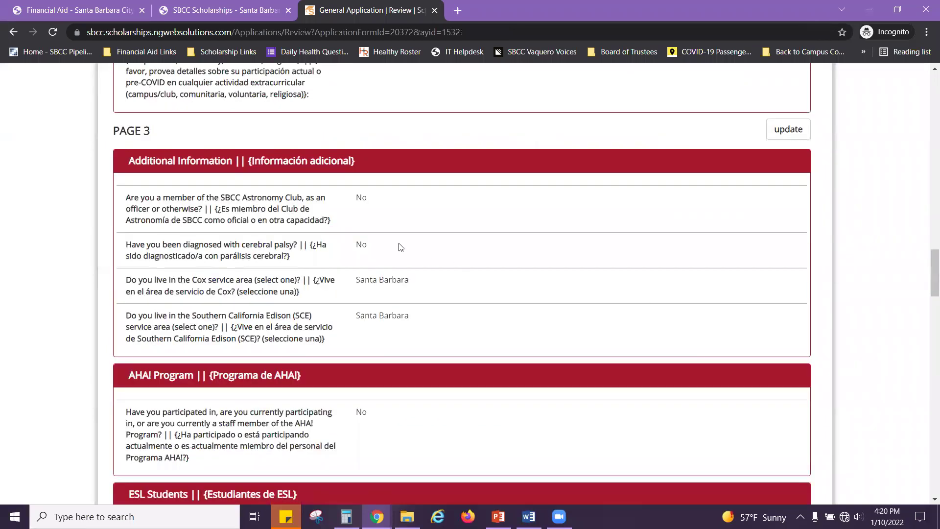
{"action": "scroll", "coordinate": [417, 422], "scroll_direction": "down", "scroll_amount": 3}
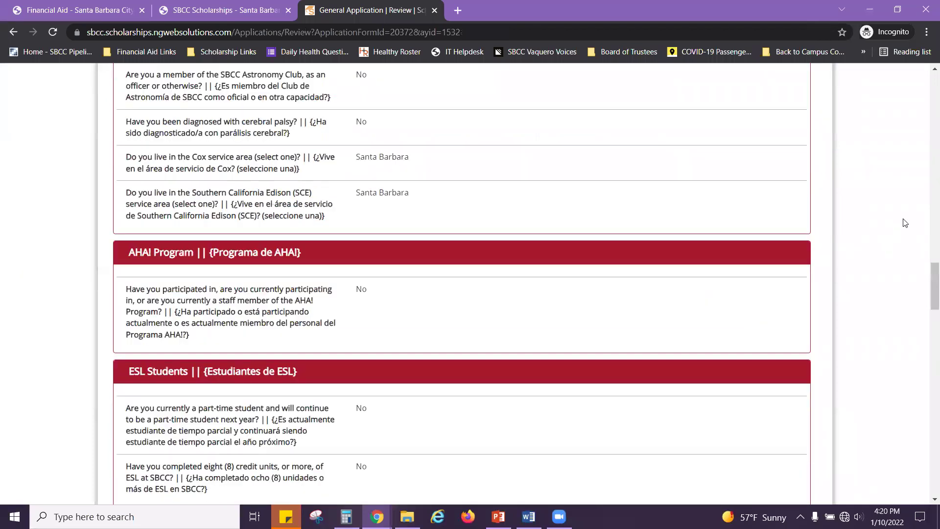
{"action": "scroll", "coordinate": [927, 287], "scroll_direction": "down", "scroll_amount": 6}
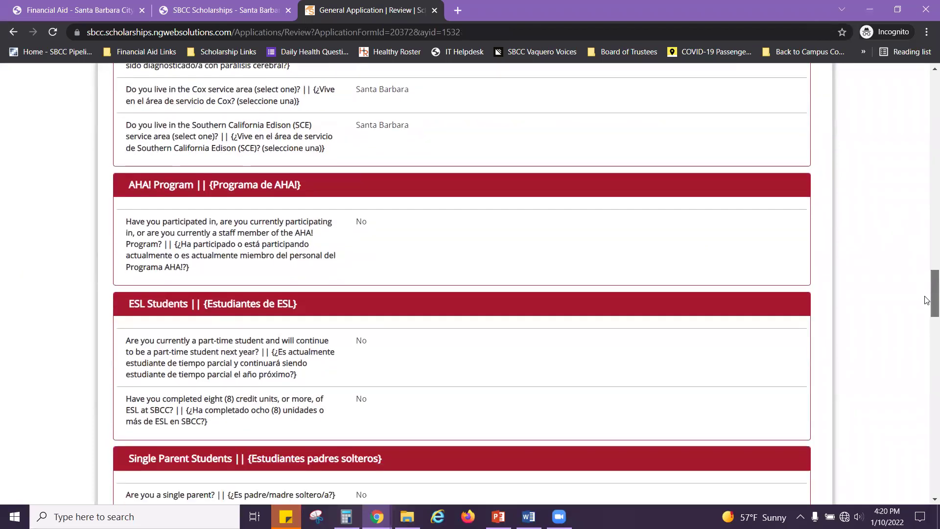
{"action": "scroll", "coordinate": [926, 352], "scroll_direction": "down", "scroll_amount": 20}
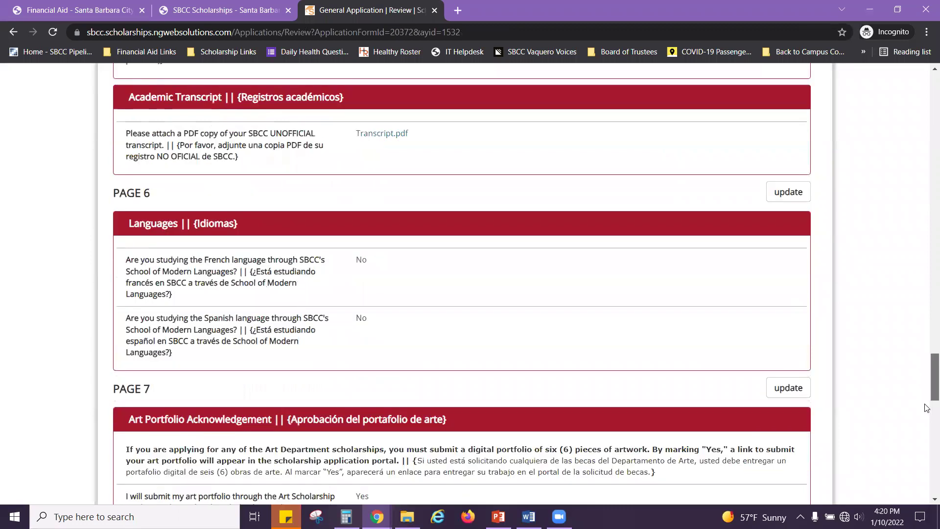
{"action": "scroll", "coordinate": [926, 474], "scroll_direction": "down", "scroll_amount": 3}
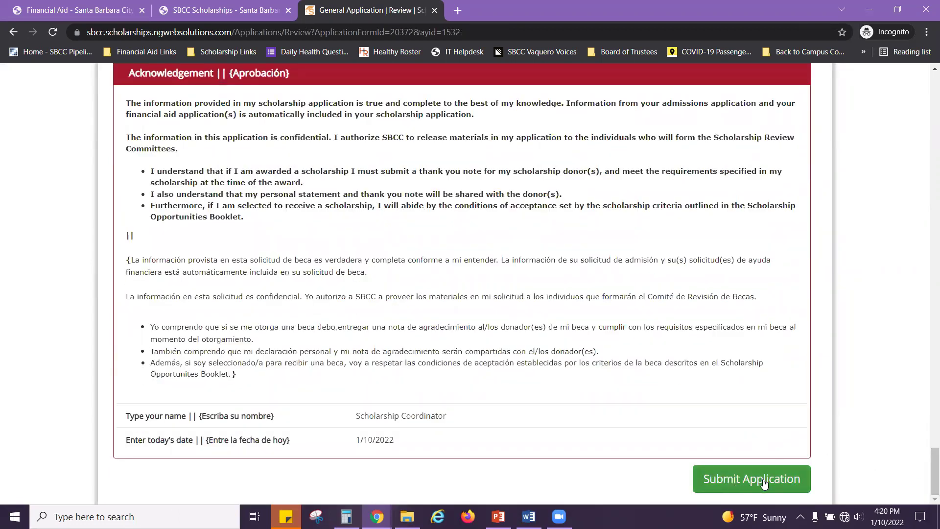
{"action": "left_click_drag", "start_coordinate": [927, 470], "coordinate": [926, 131]}
{"action": "left_click", "coordinate": [748, 209]}
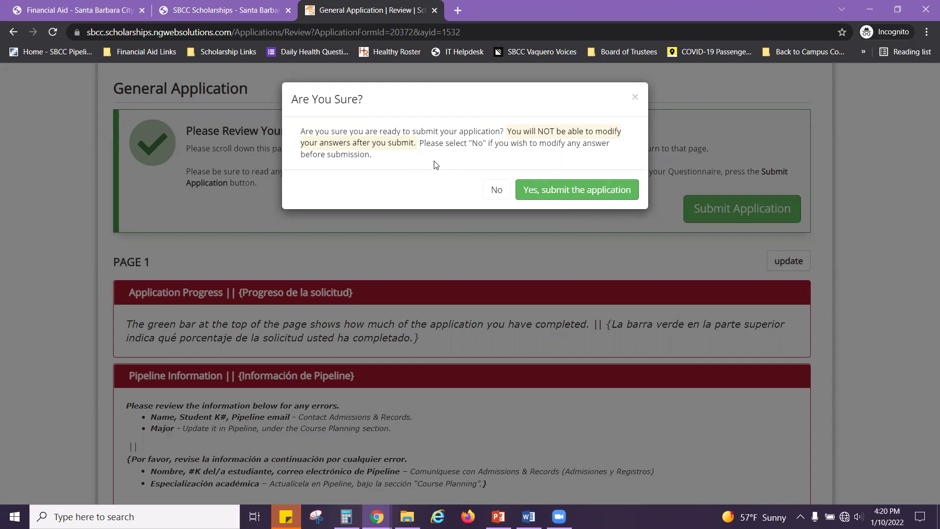
Step: Confirm 'Yes, submit the application' and scroll the Congratulations page to the Next Steps table
{"action": "left_click", "coordinate": [598, 195]}
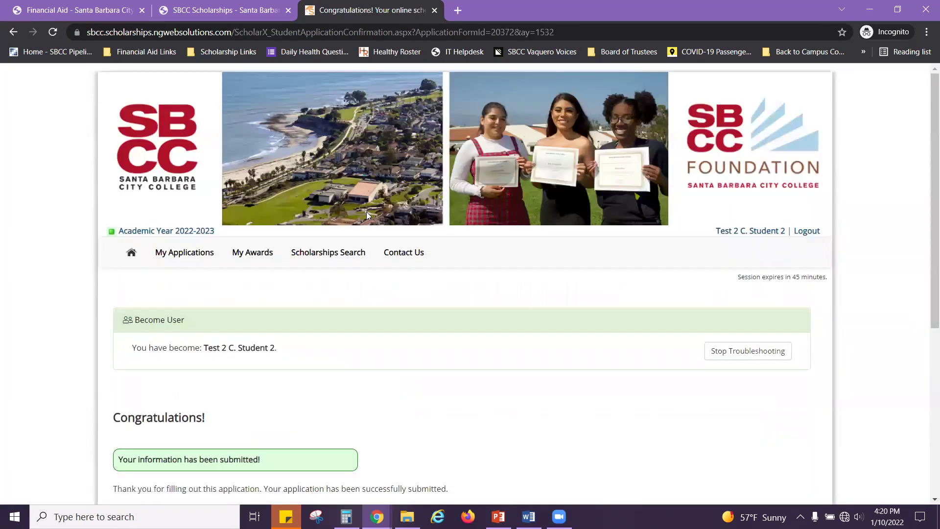
{"action": "scroll", "coordinate": [122, 352], "scroll_direction": "down", "scroll_amount": 3}
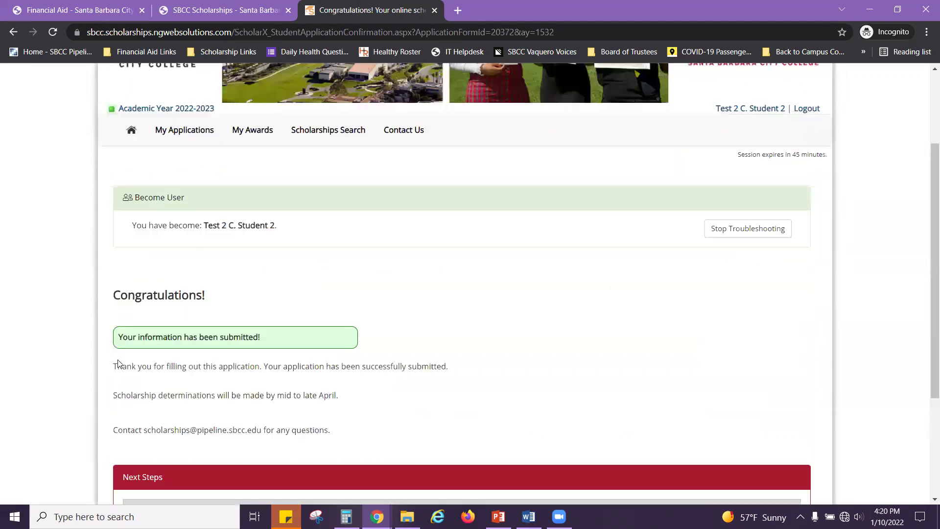
{"action": "scroll", "coordinate": [165, 260], "scroll_direction": "down", "scroll_amount": 2}
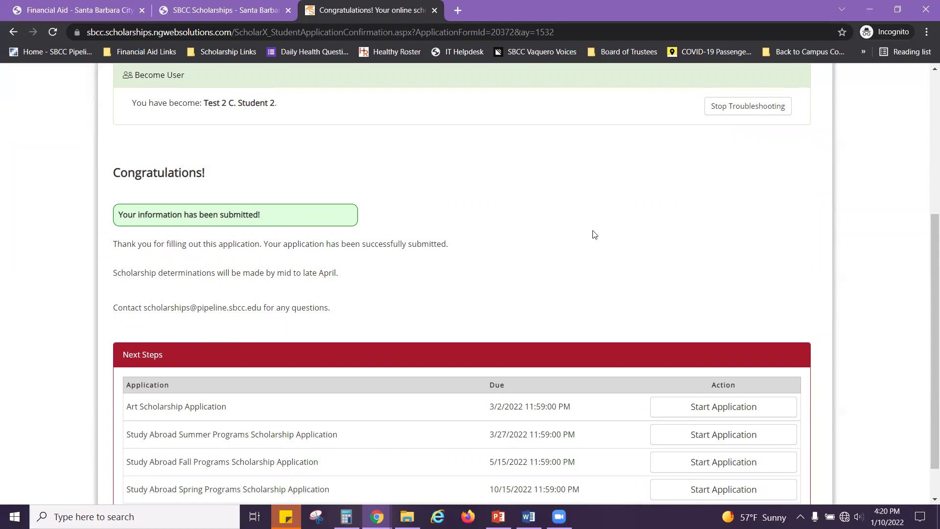
{"action": "scroll", "coordinate": [595, 234], "scroll_direction": "down", "scroll_amount": 1}
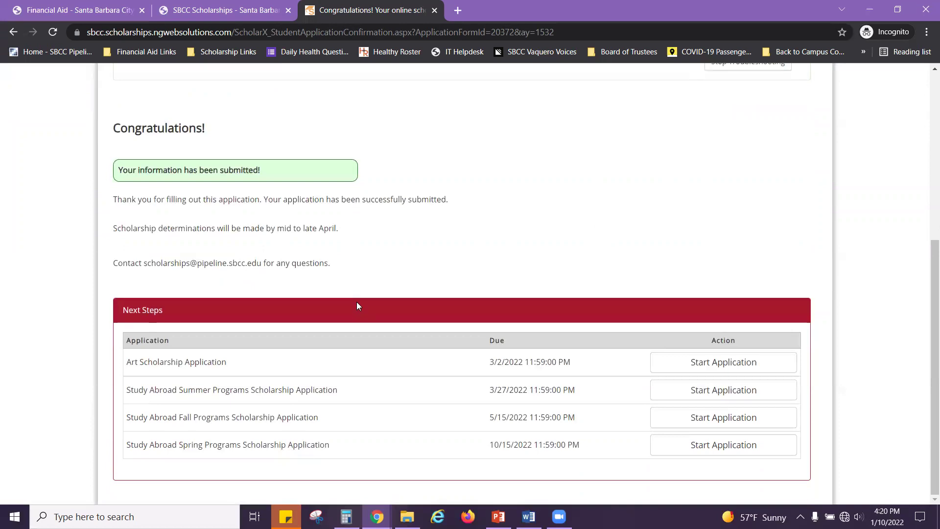